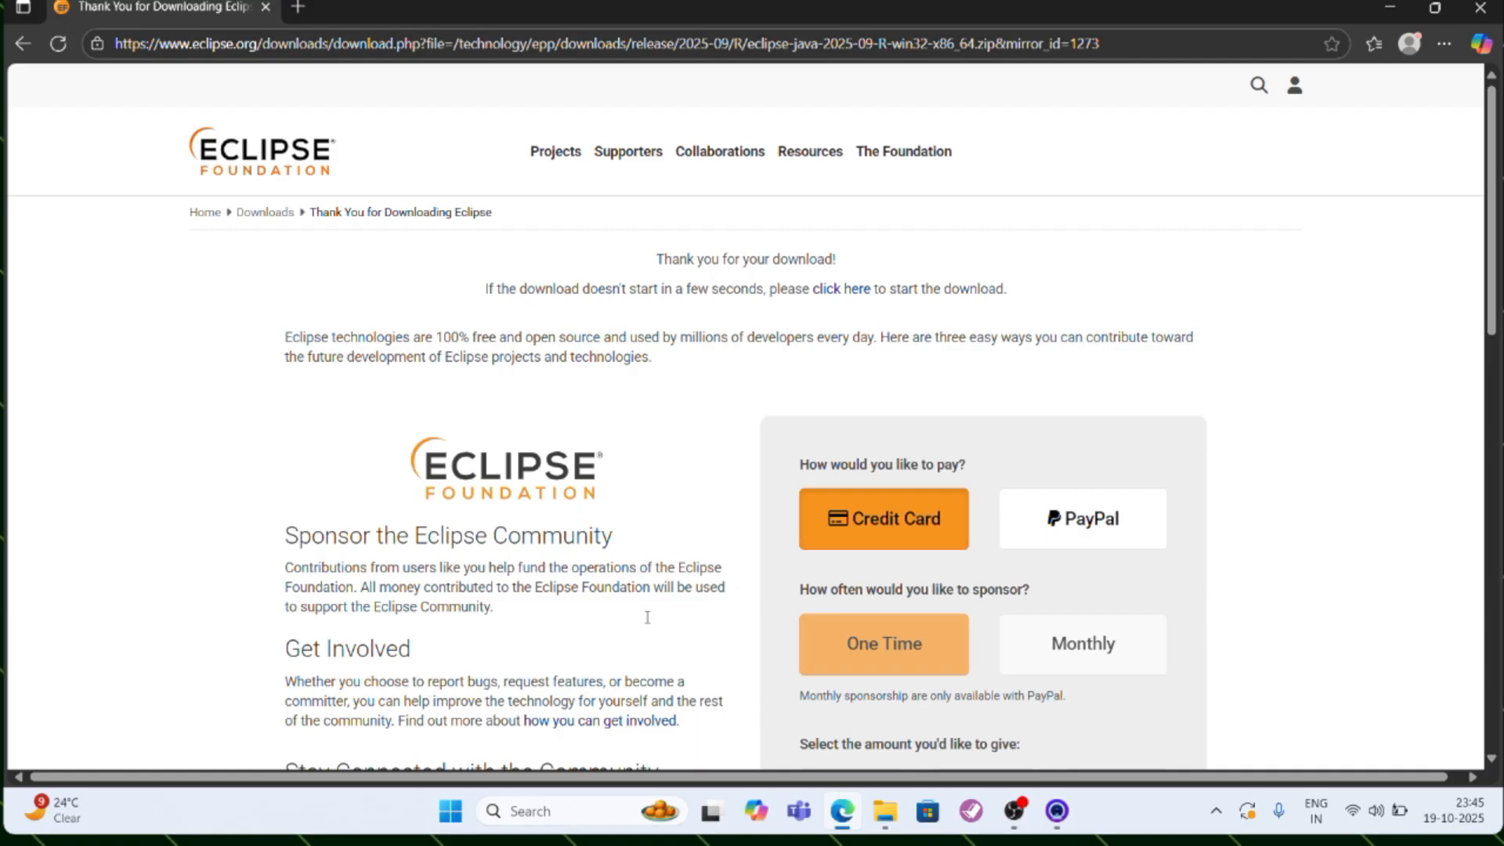
Step: Scroll the Edge downloads list to the finished eclipse-java-2025-09-R-win32-x86_64.zip (350 MB)
scroll(647, 618, down, 5)
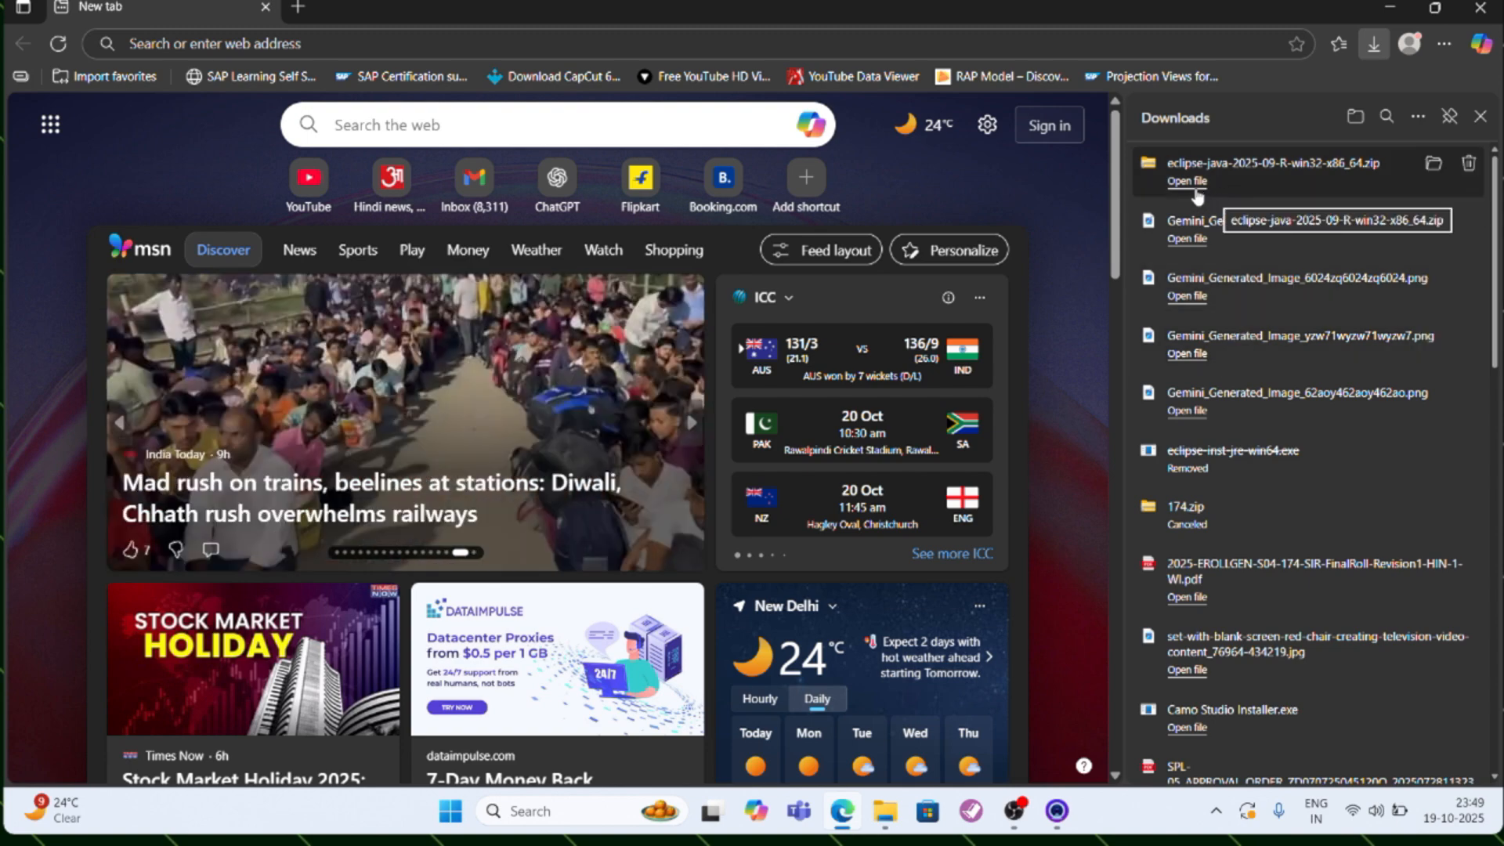
Step: Extract eclipse-java-2025-09-R-win32-x86_64.zip with WinRAR into its own folder in Downloads
click(1433, 163)
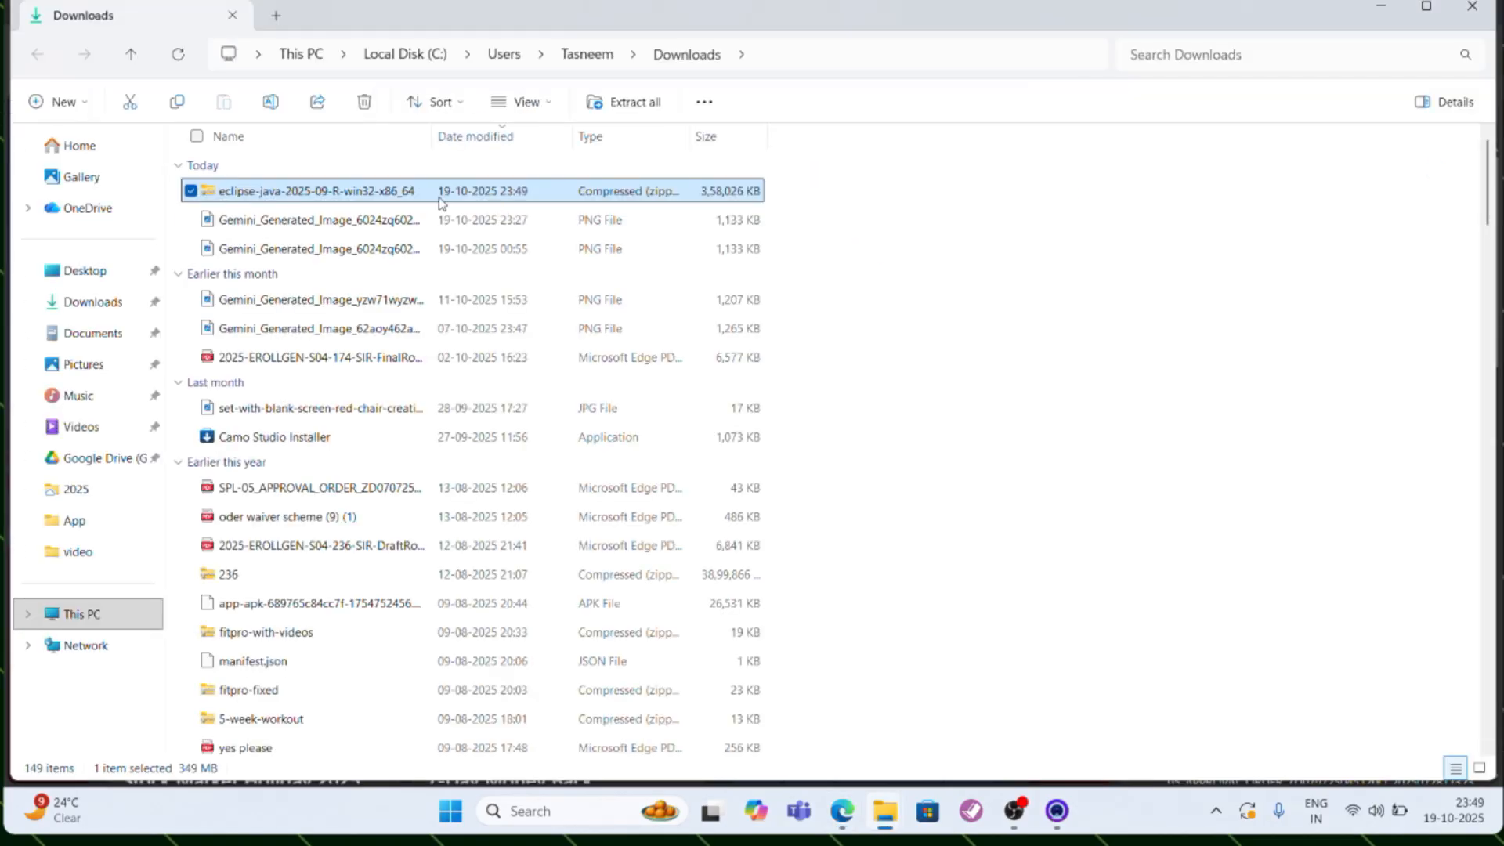
right_click(332, 201)
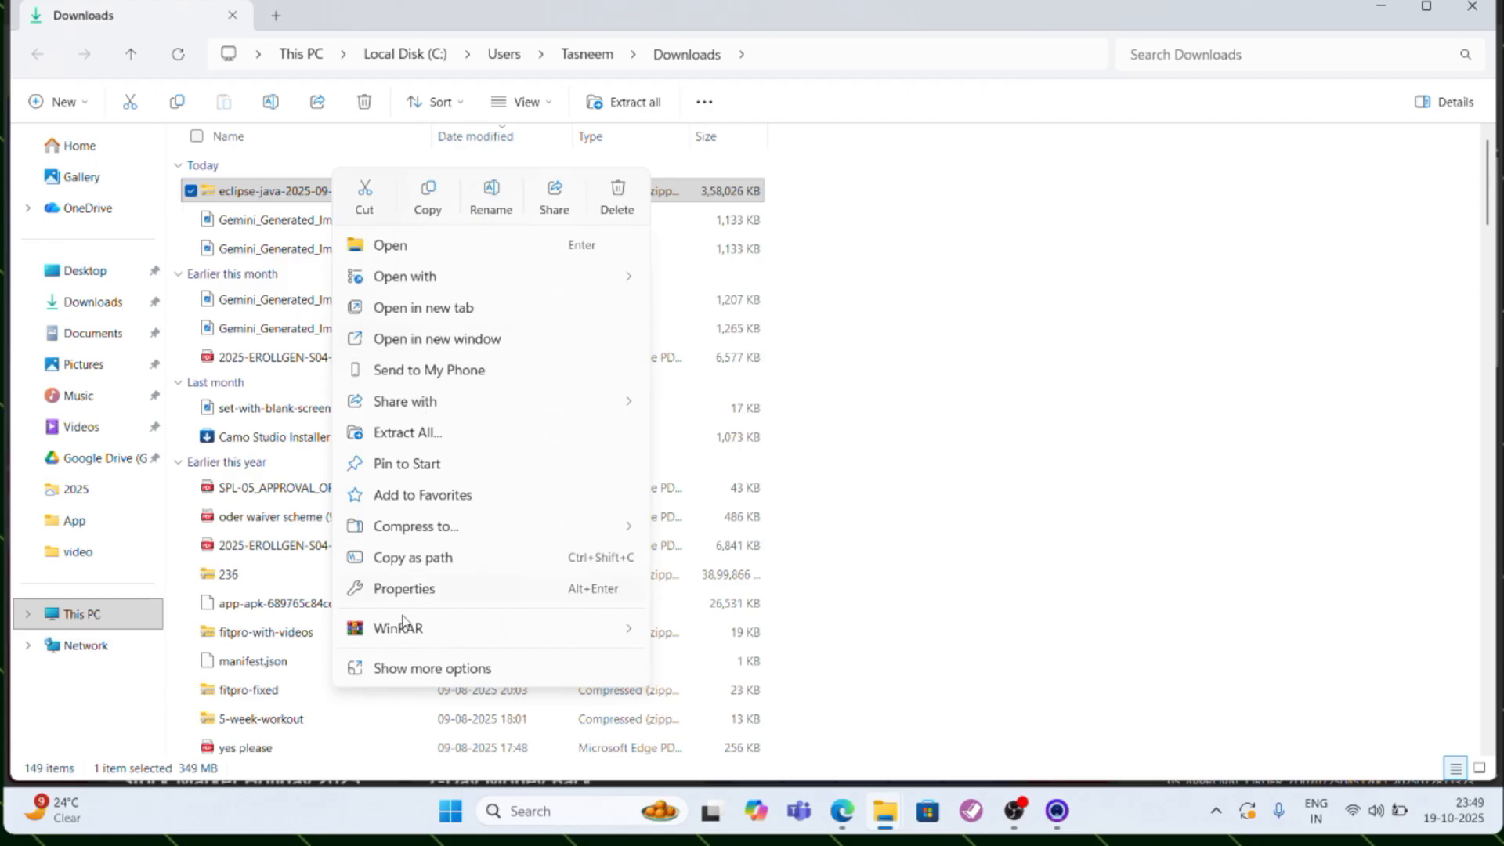
click(404, 671)
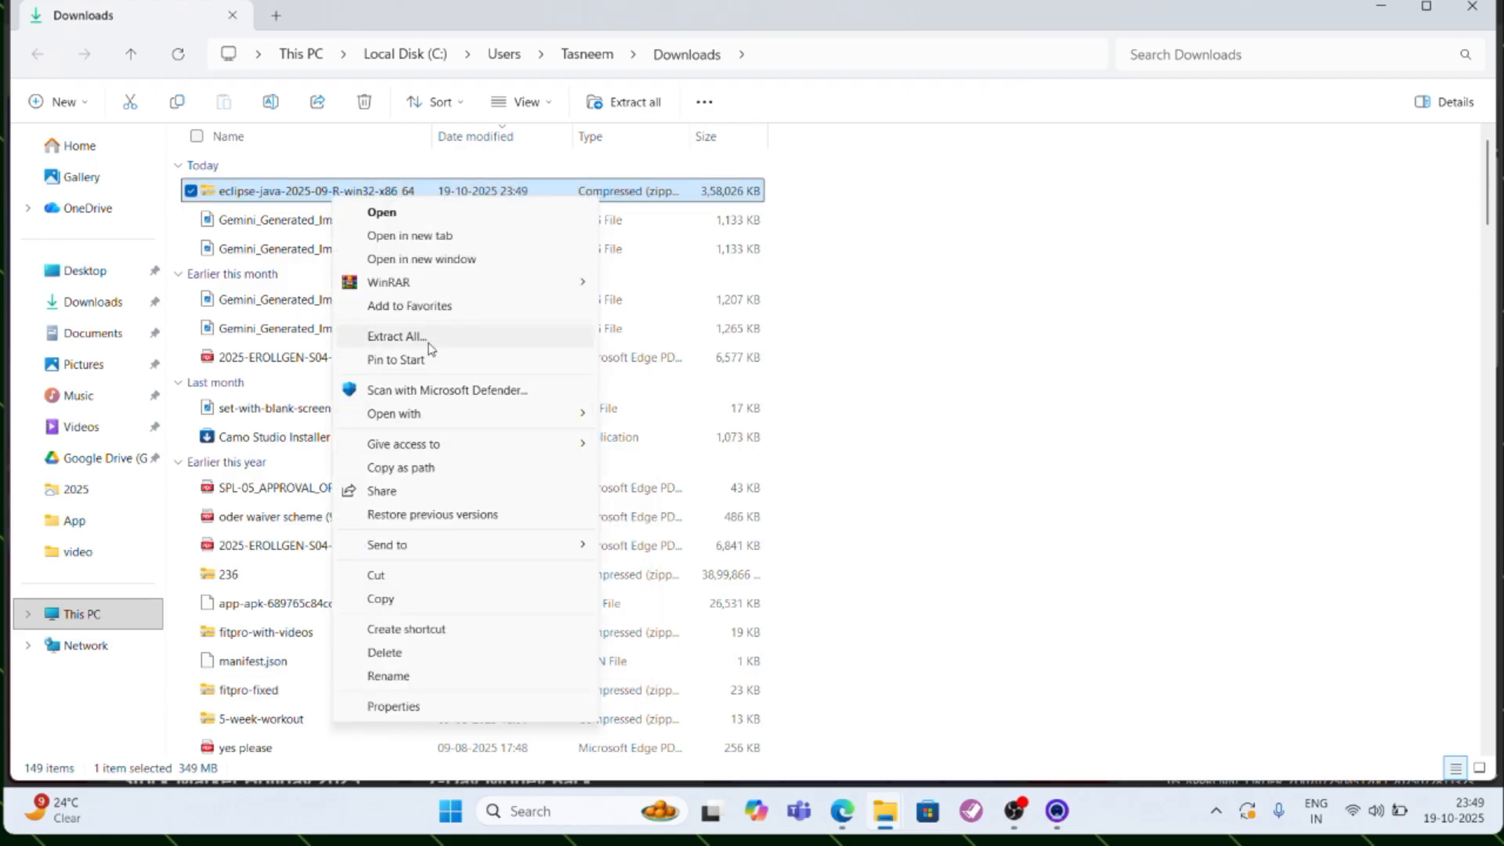
mouse_move(509, 286)
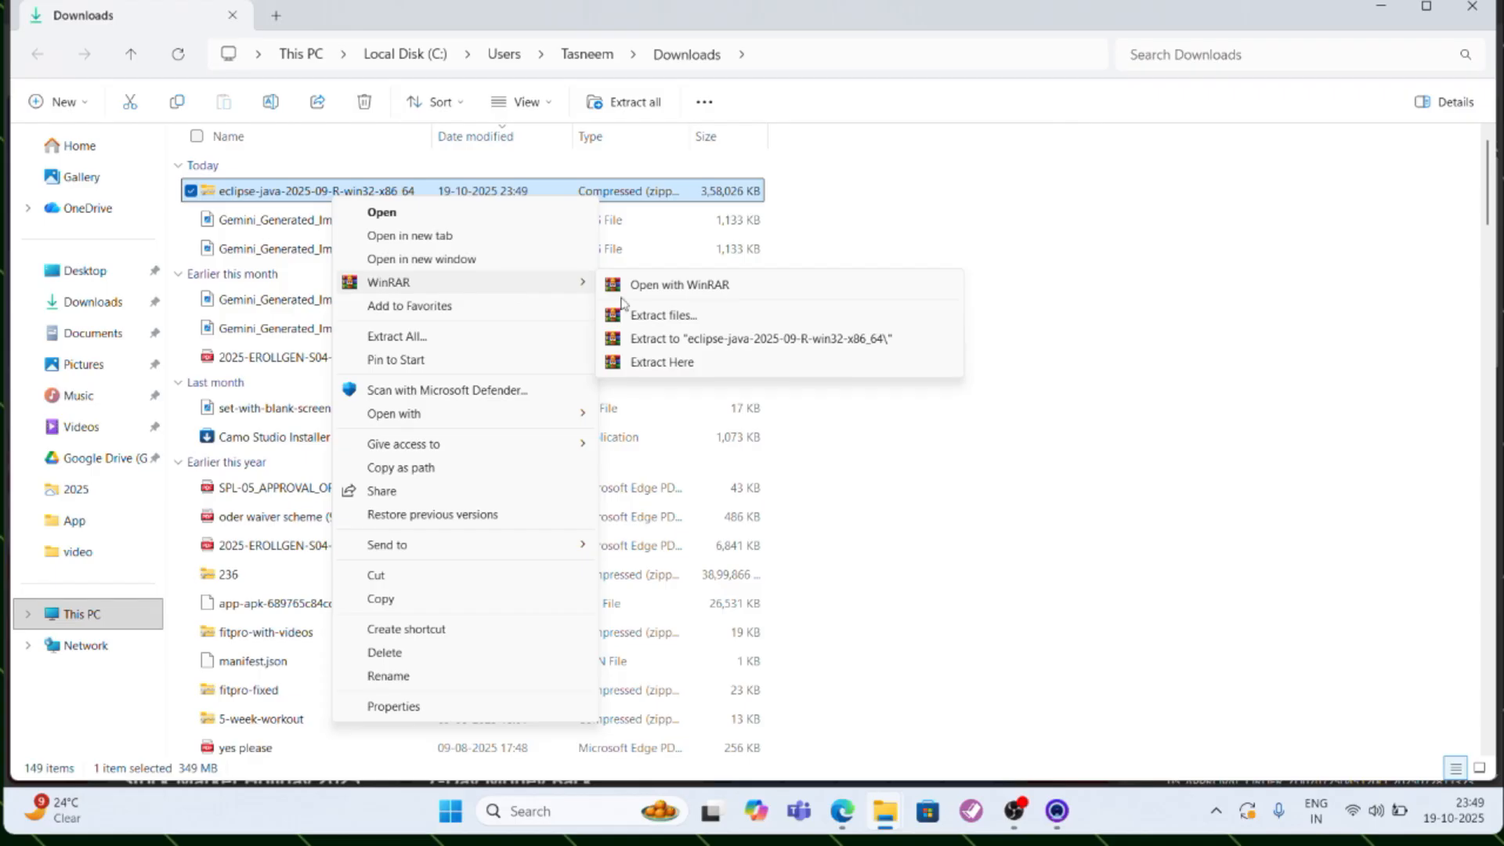
click(653, 343)
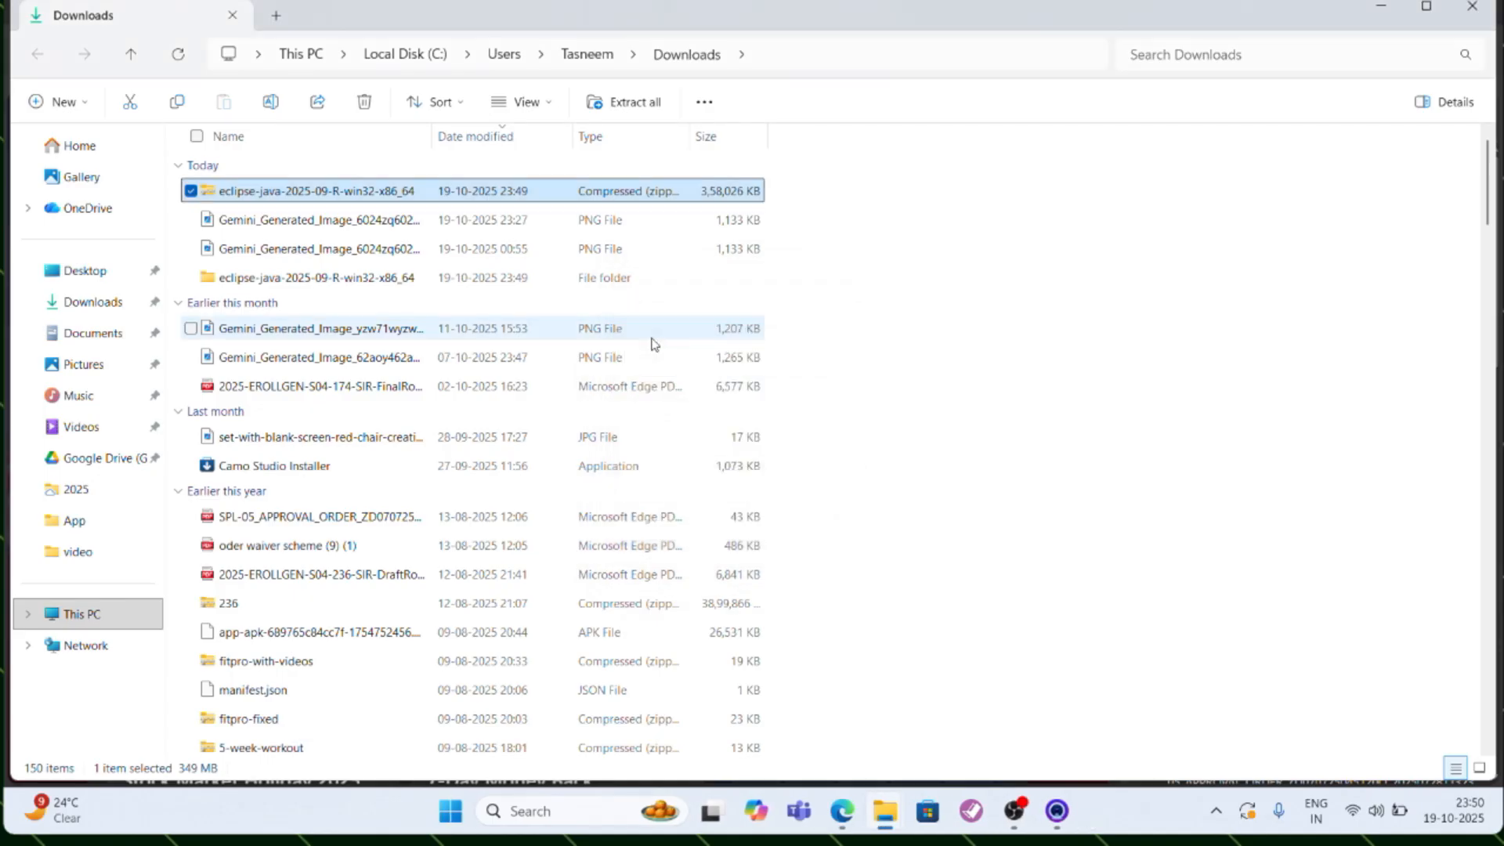
Step: Open the extracted folder's inner eclipse folder and run eclipse.exe
double_click(368, 278)
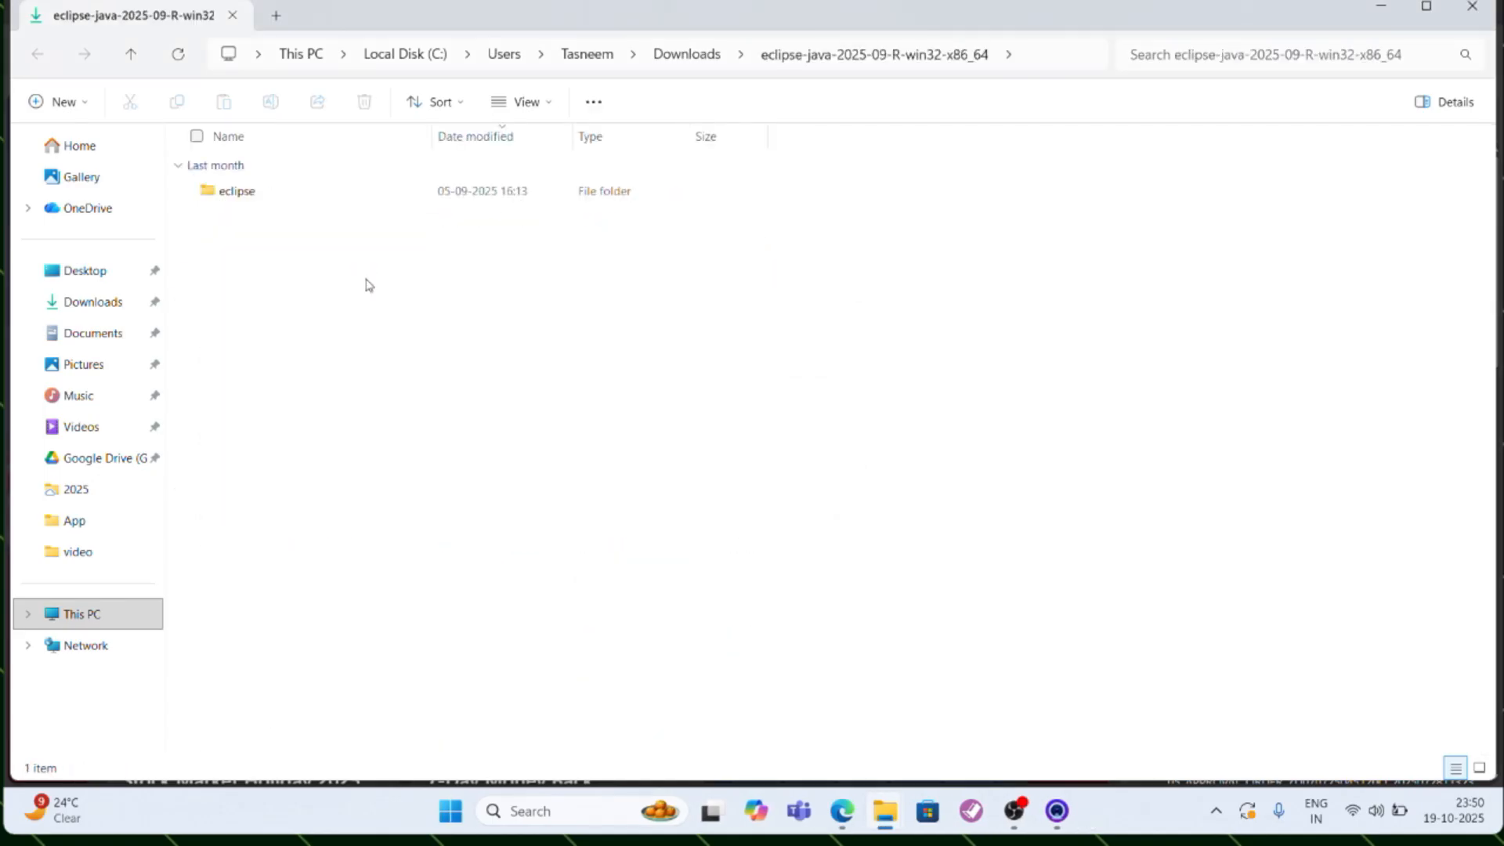
double_click(252, 195)
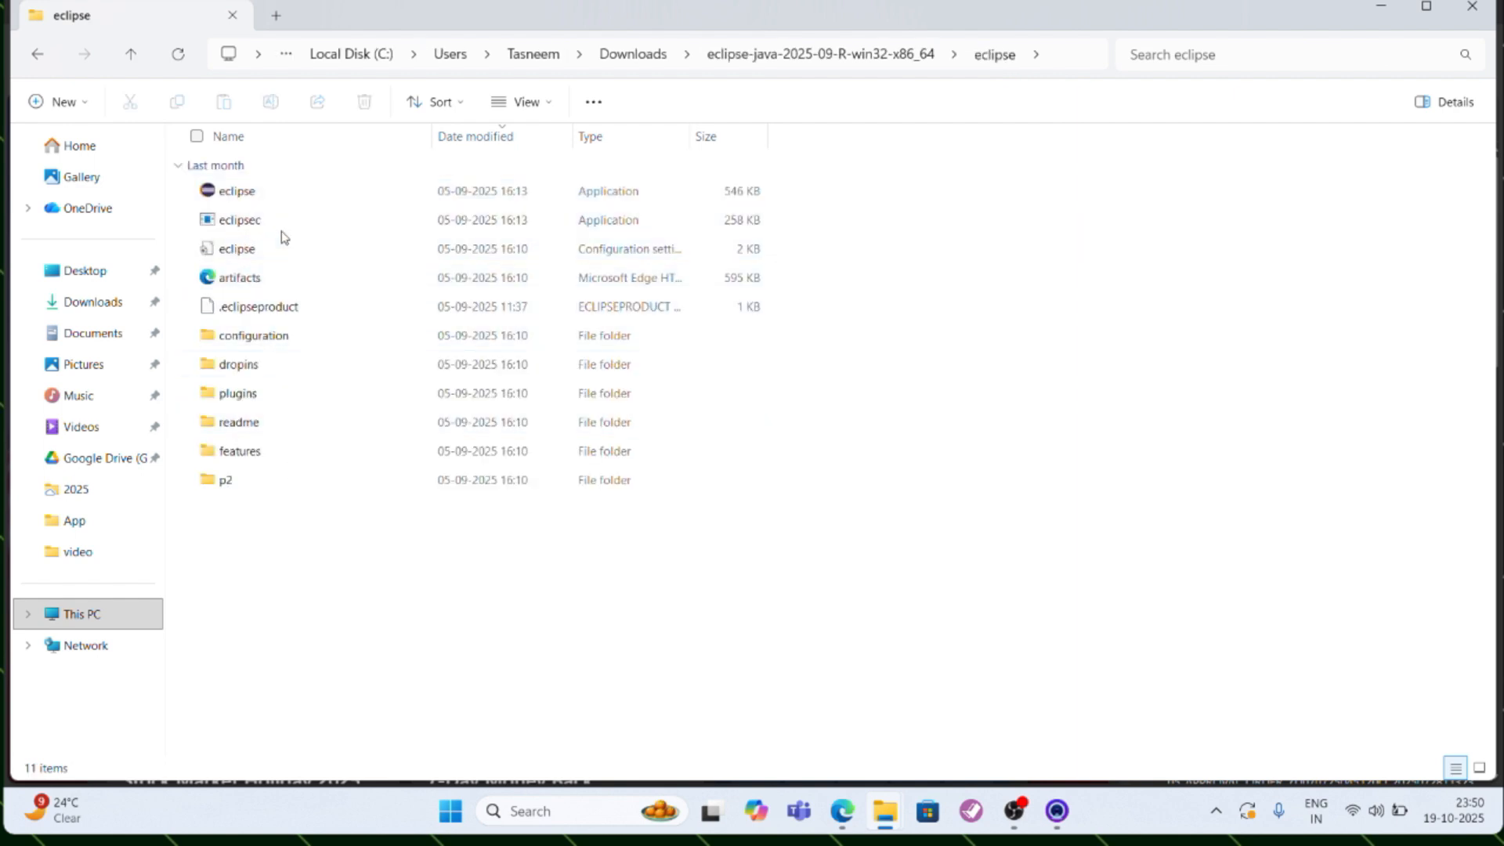
click(243, 193)
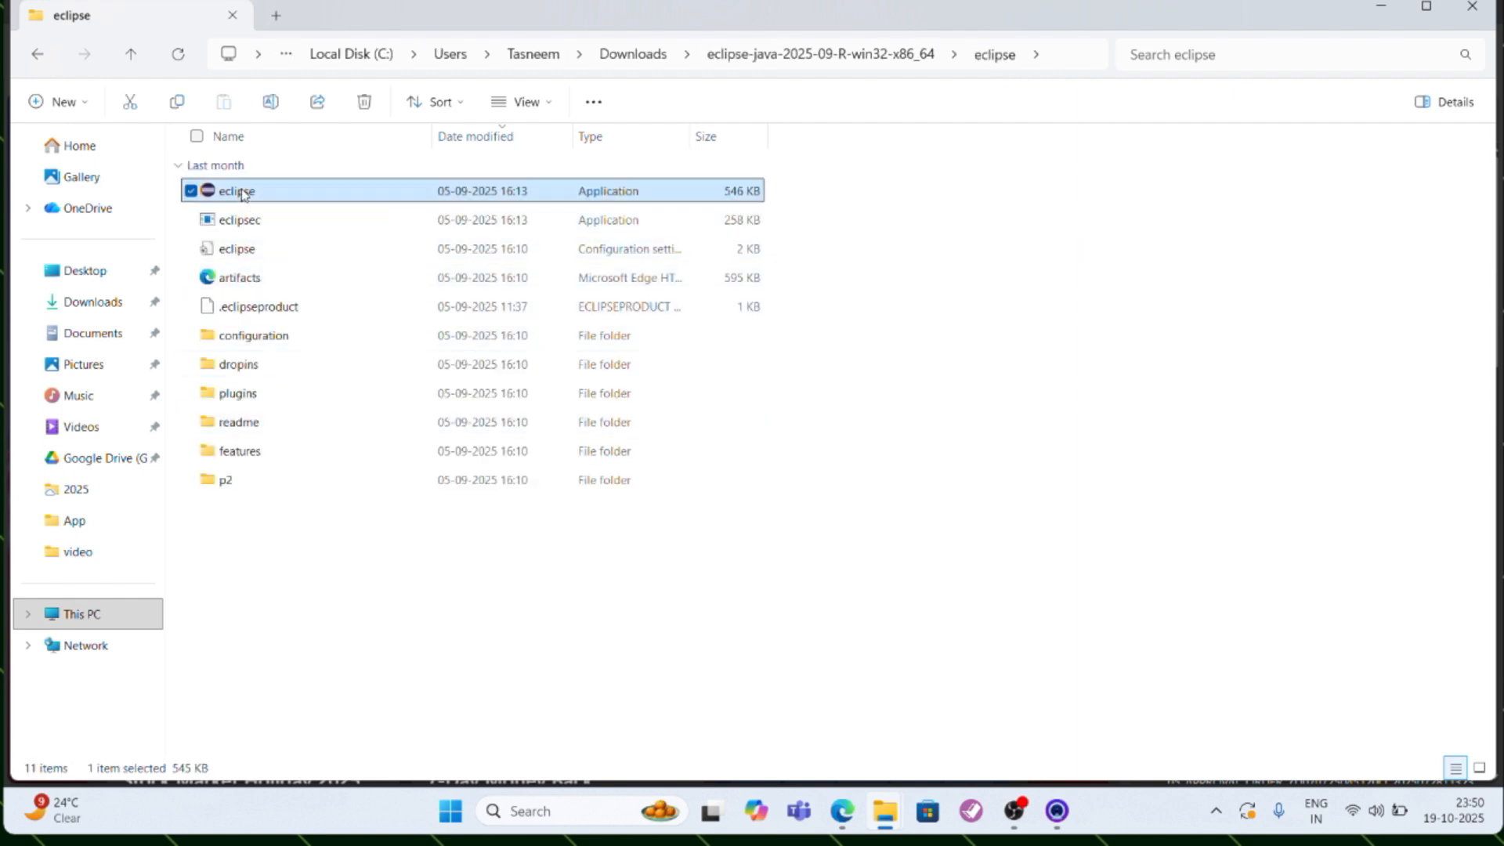
right_click(276, 202)
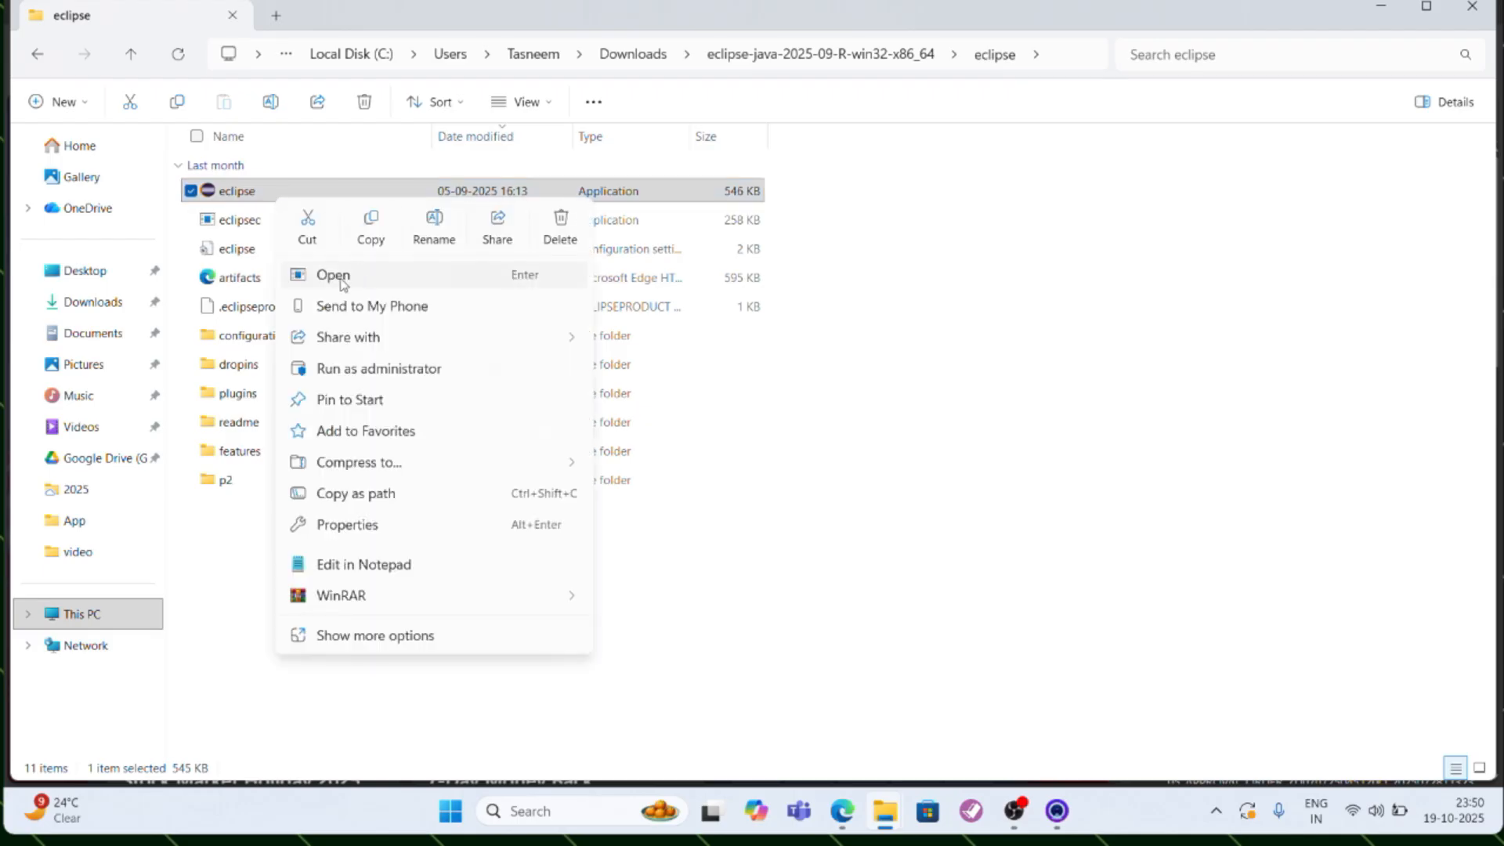
click(357, 372)
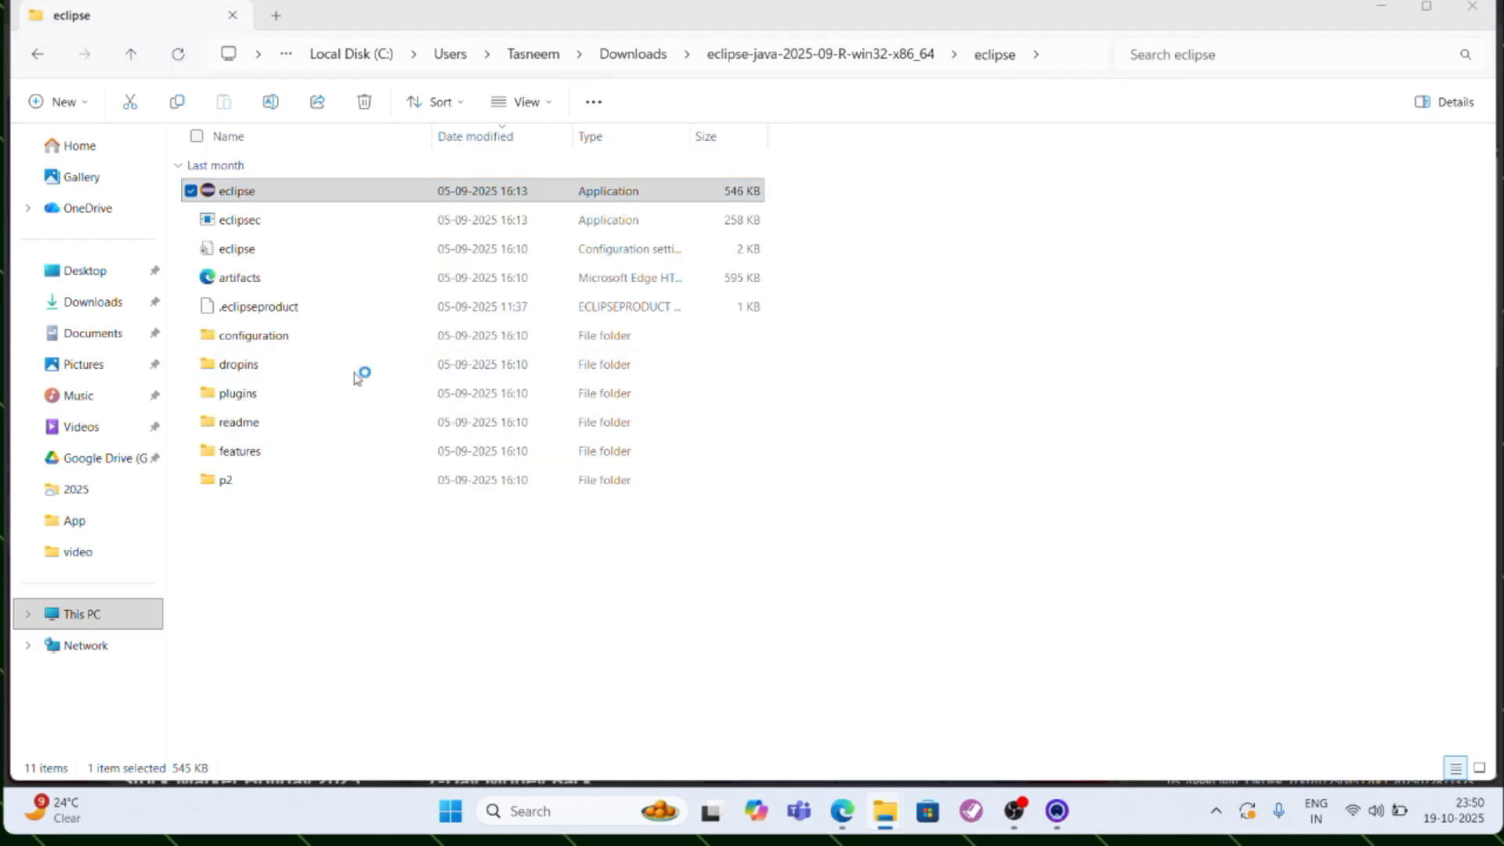
Step: Minimize the Edge browser window while Eclipse loads
click(628, 571)
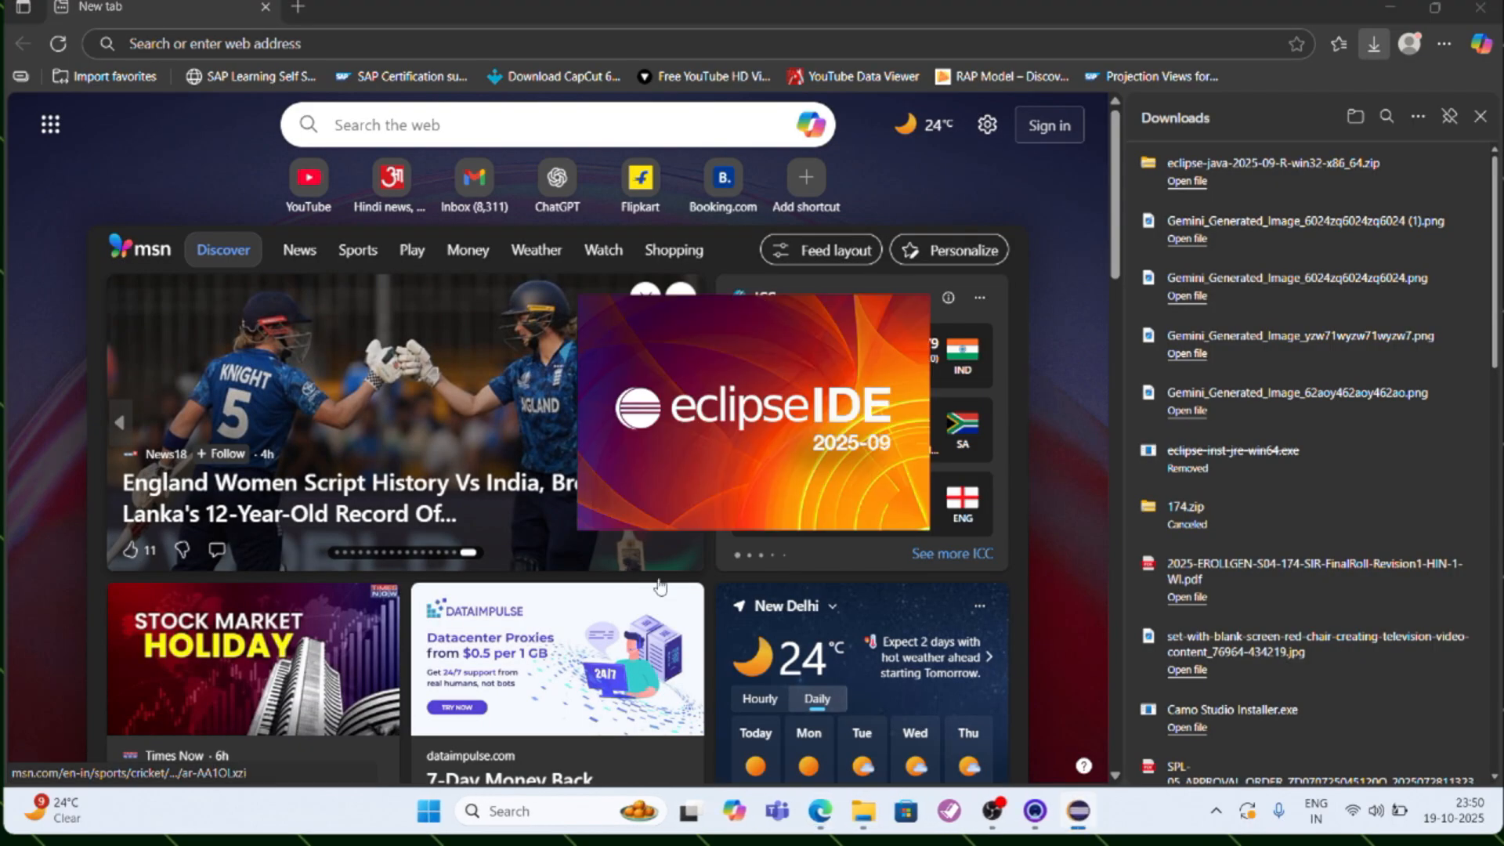
mouse_move(1087, 814)
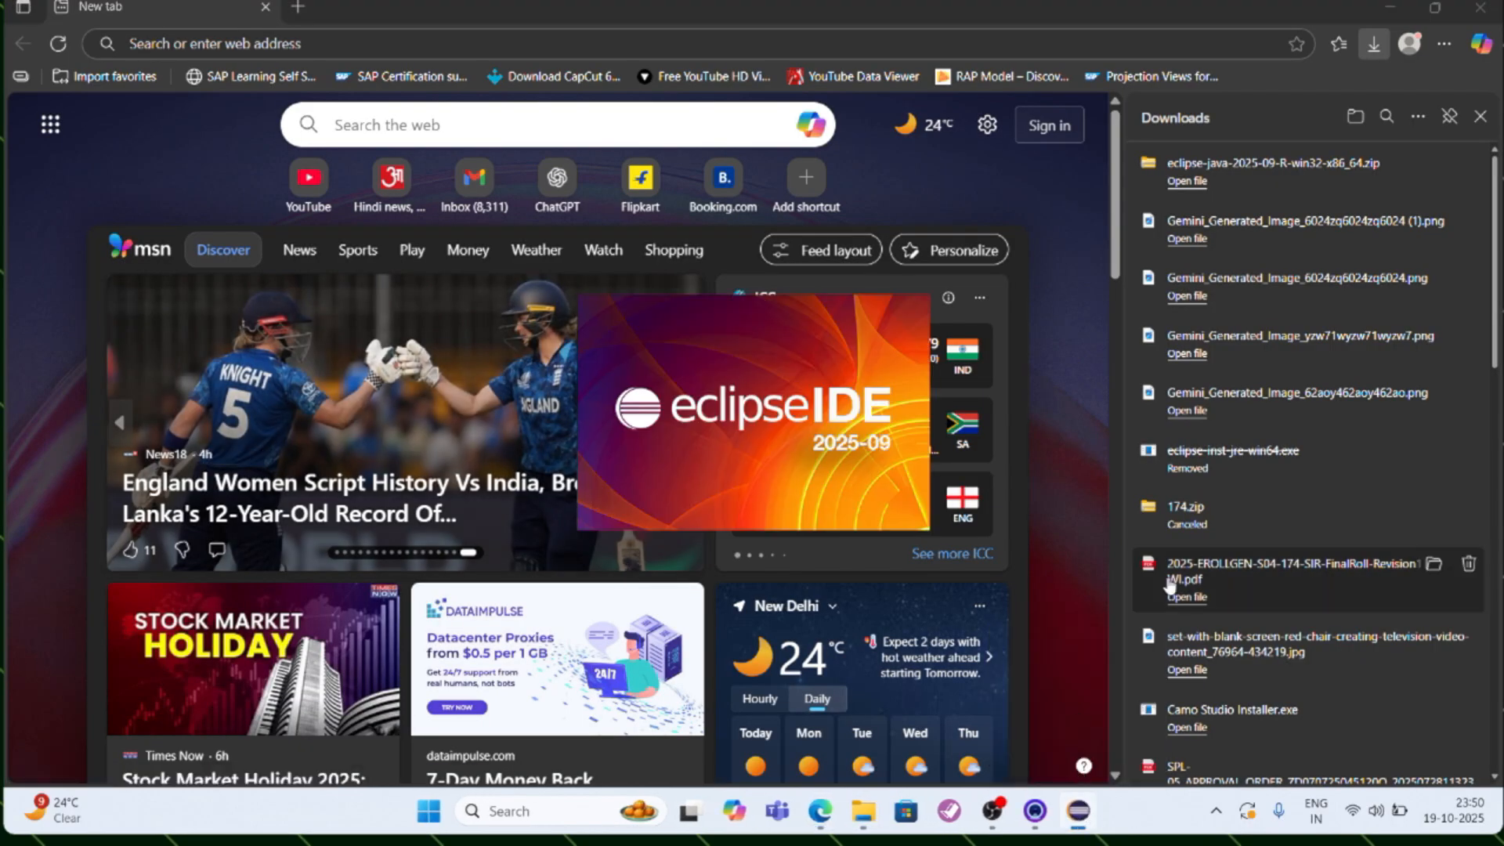
click(1389, 7)
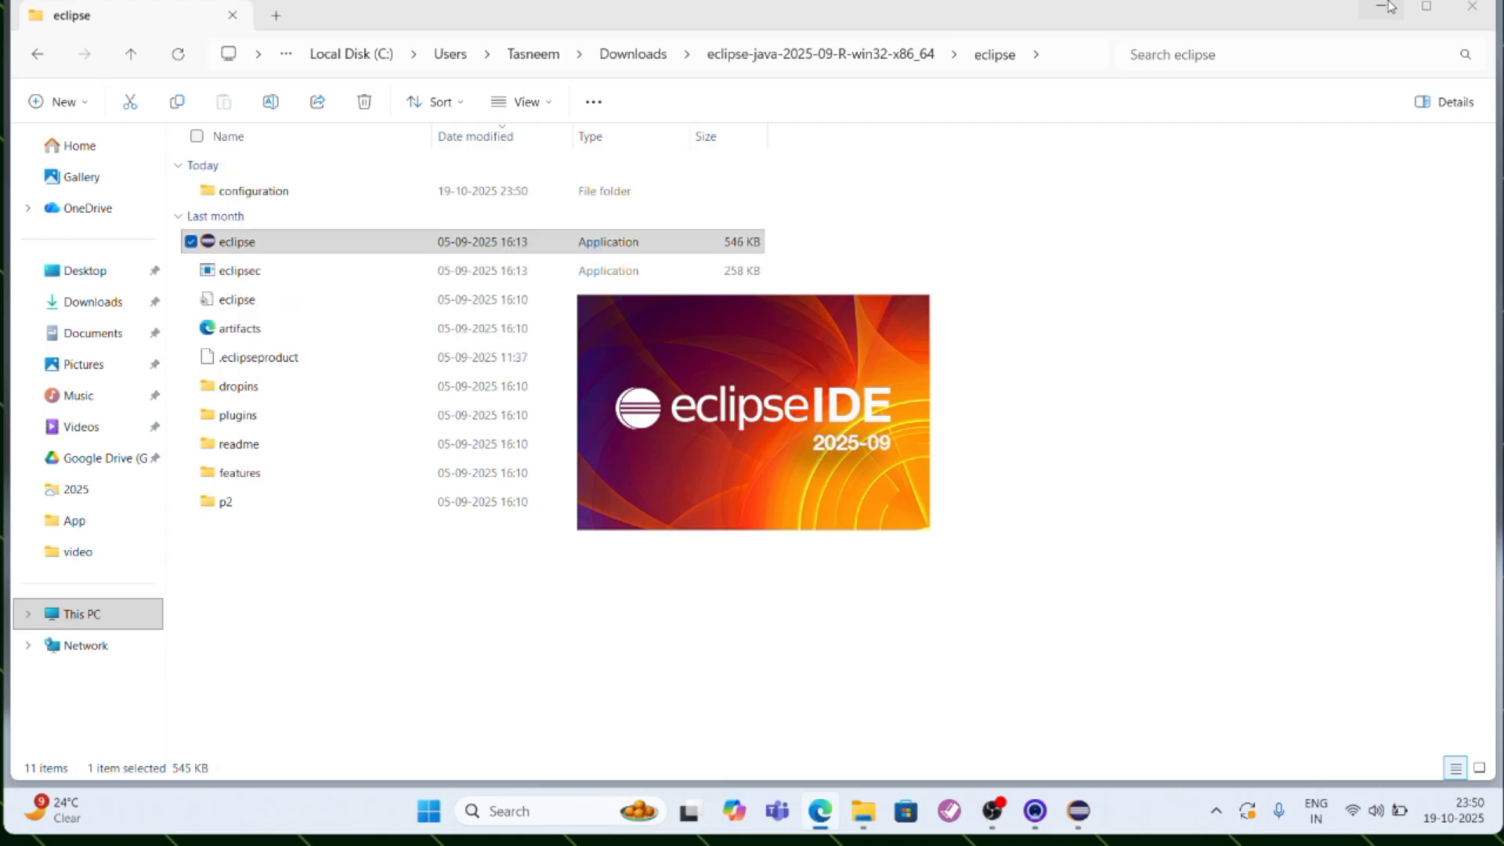
Step: Launch Eclipse in the default eclipse-workspace and maximize its window
click(1389, 7)
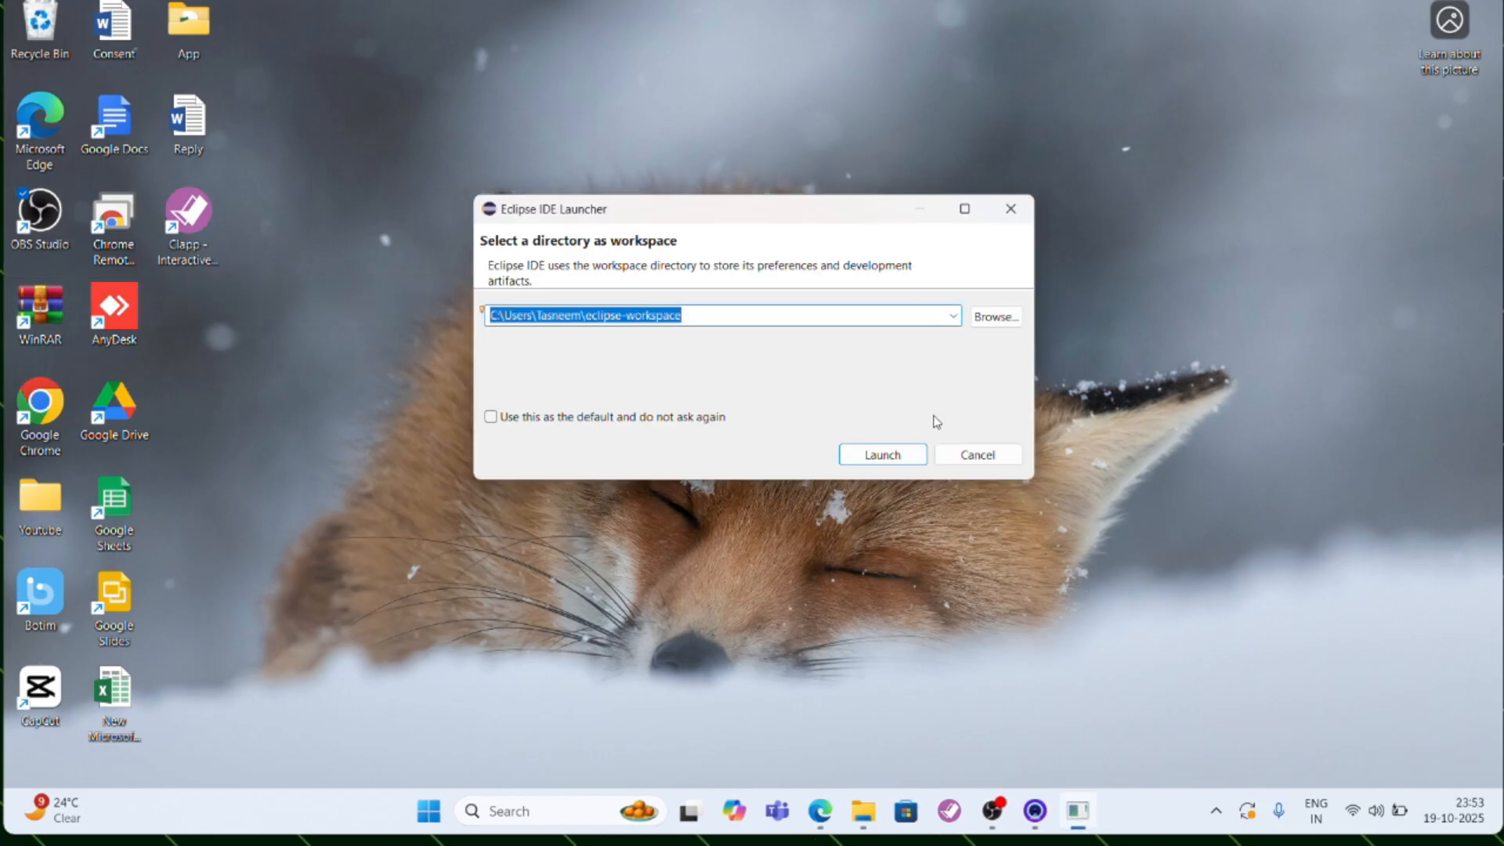
click(880, 455)
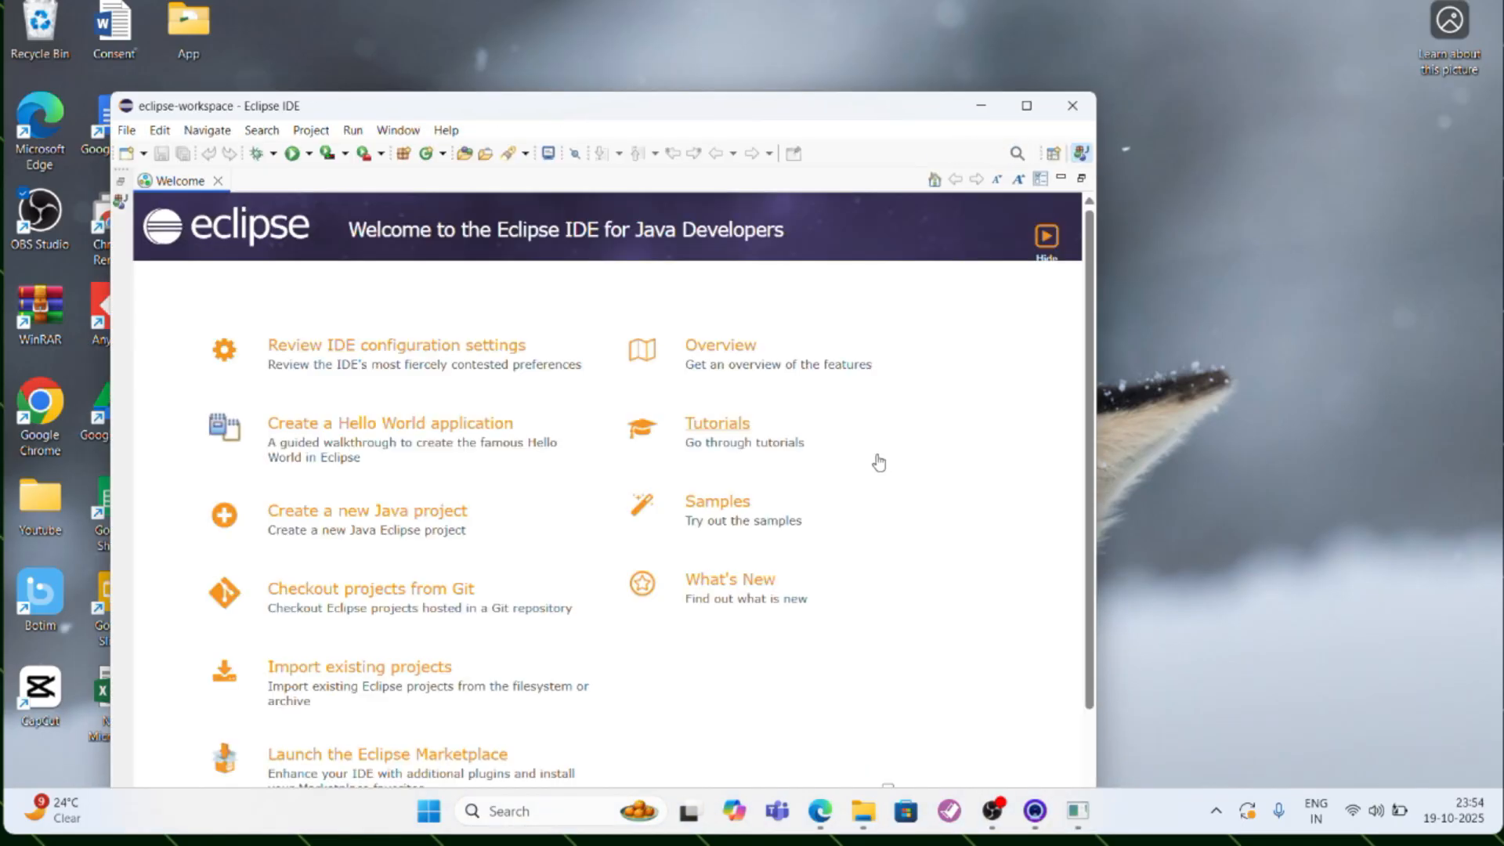
click(1024, 106)
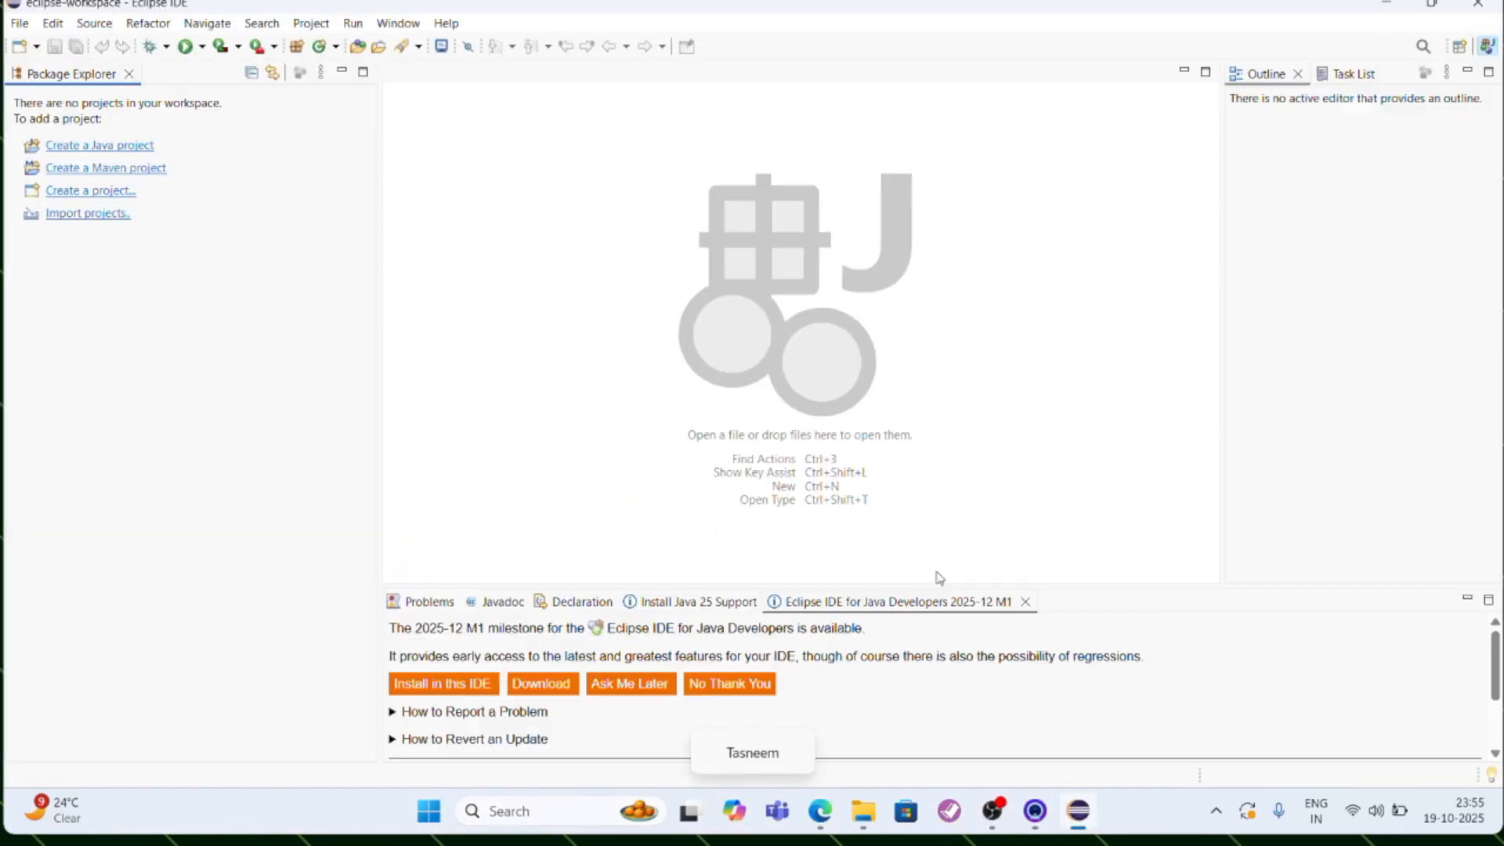
click(398, 22)
mouse_move(460, 25)
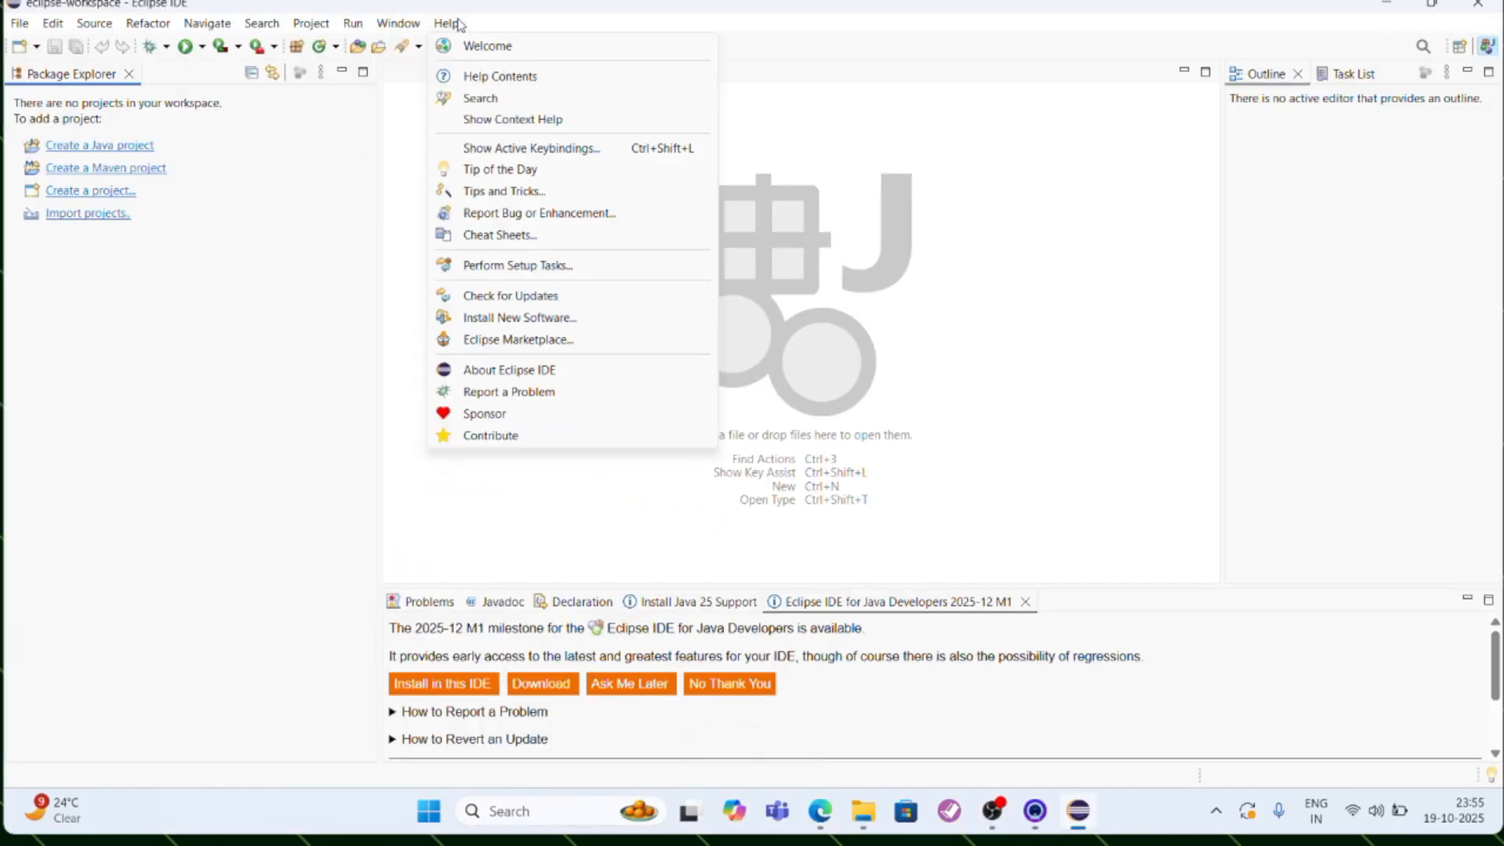
click(497, 318)
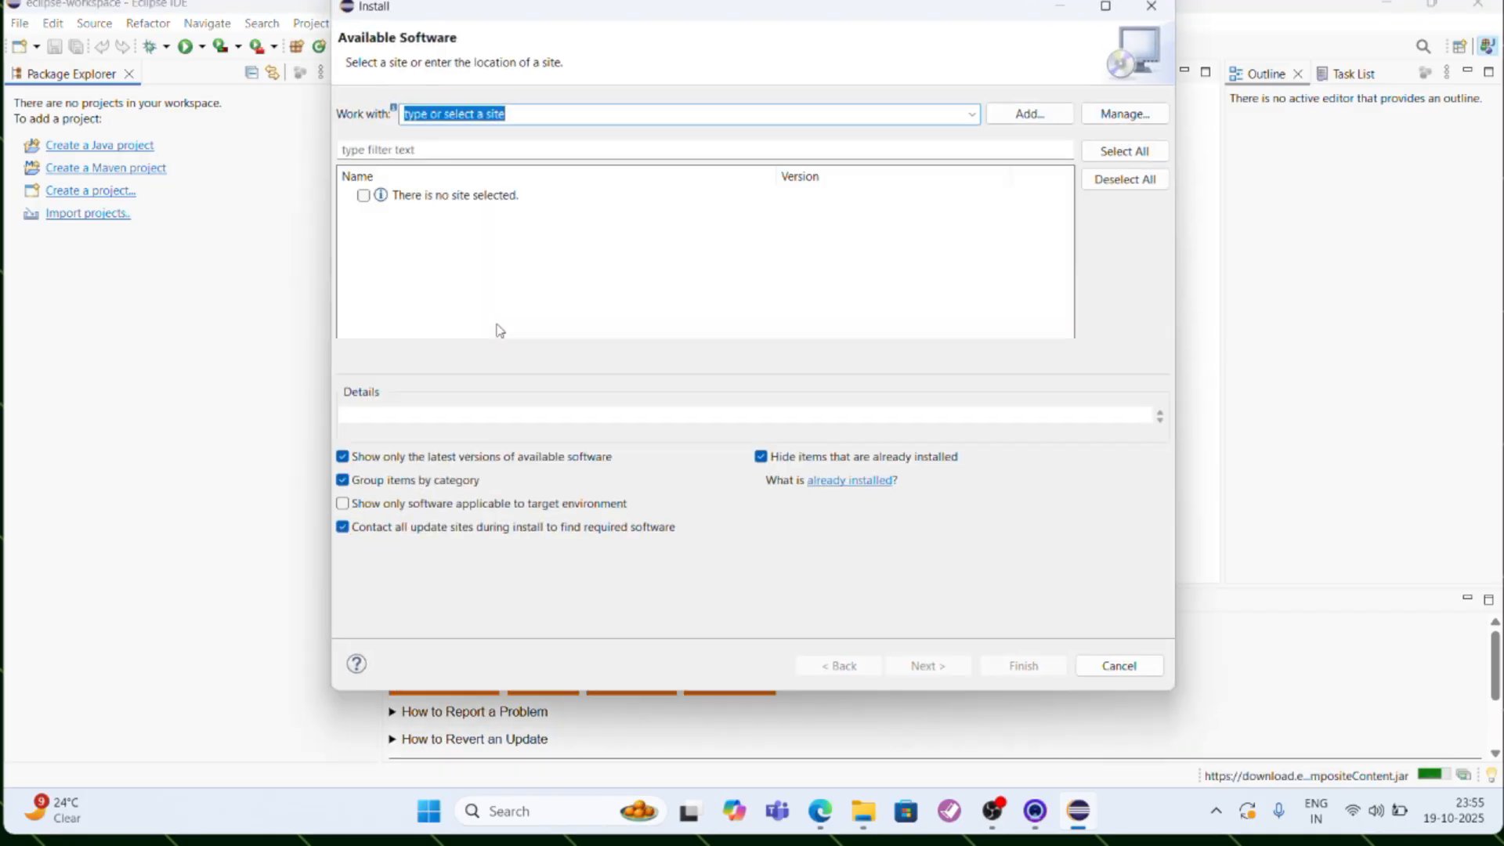
text(https://tools.hana.ondemand.com/latest)
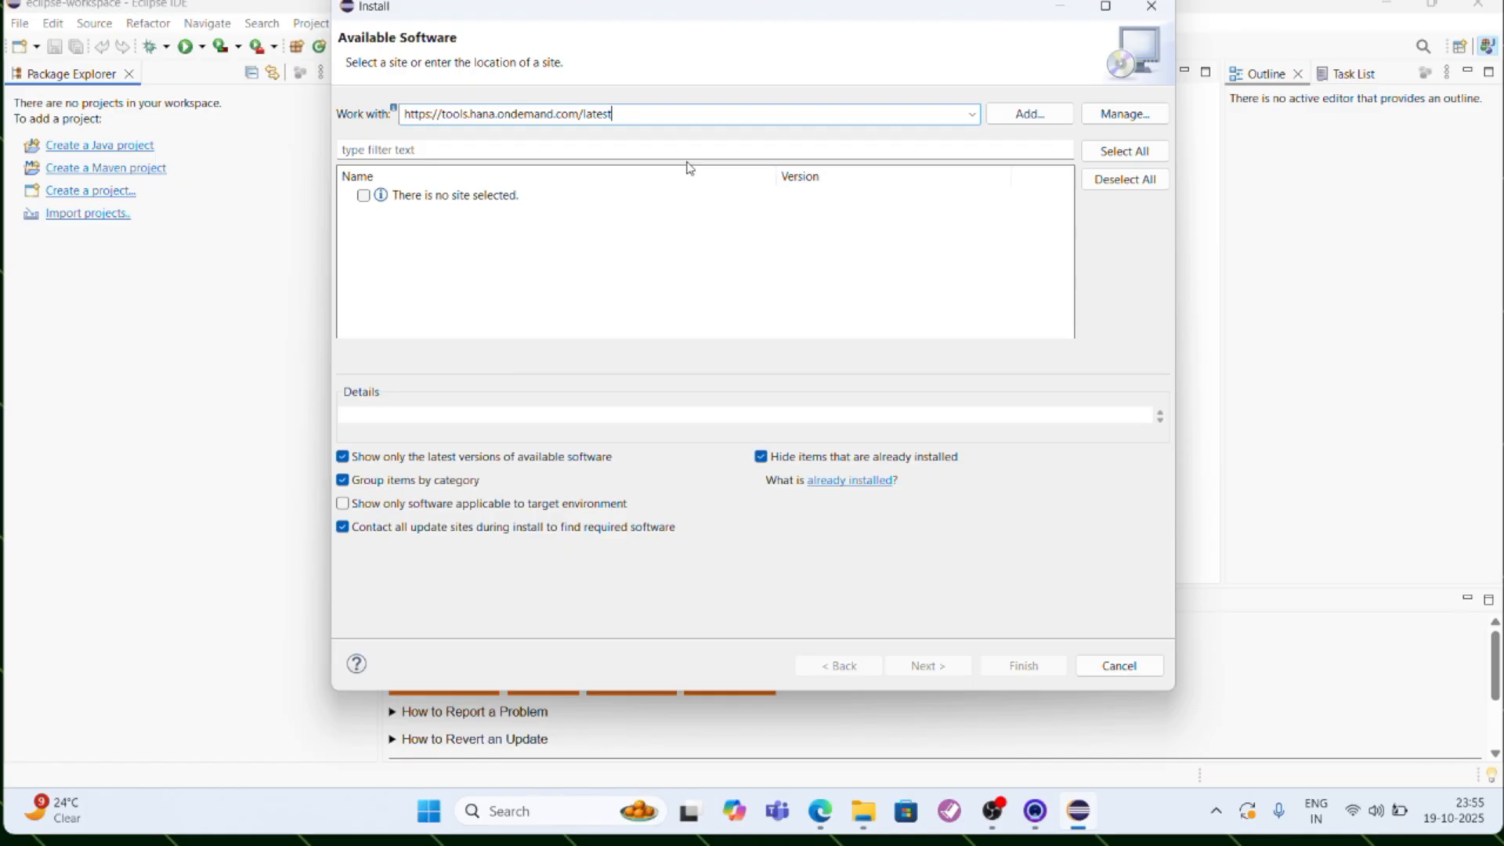
triple_click(709, 109)
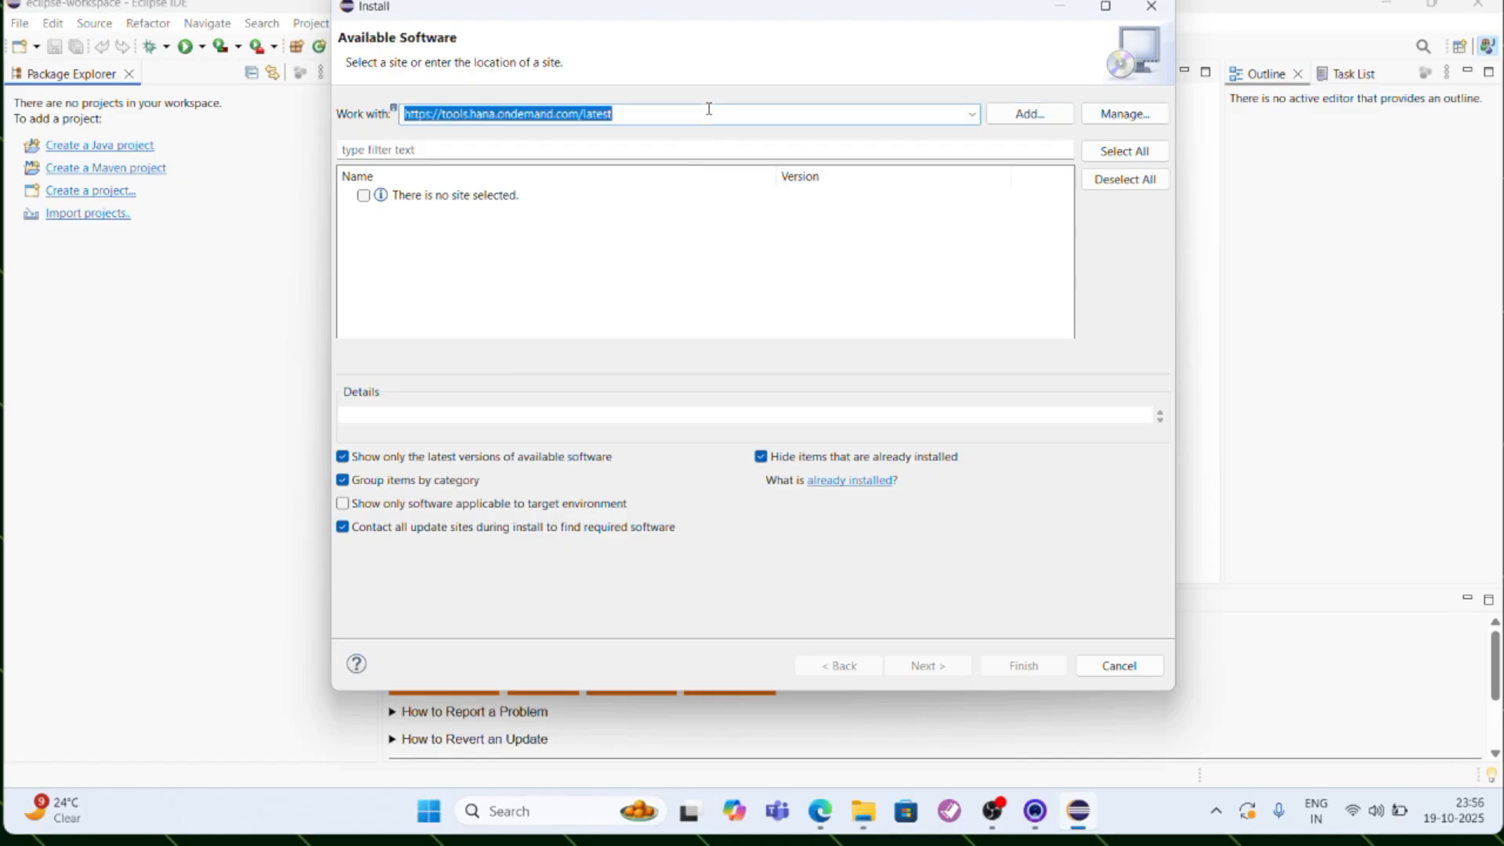
key(Return)
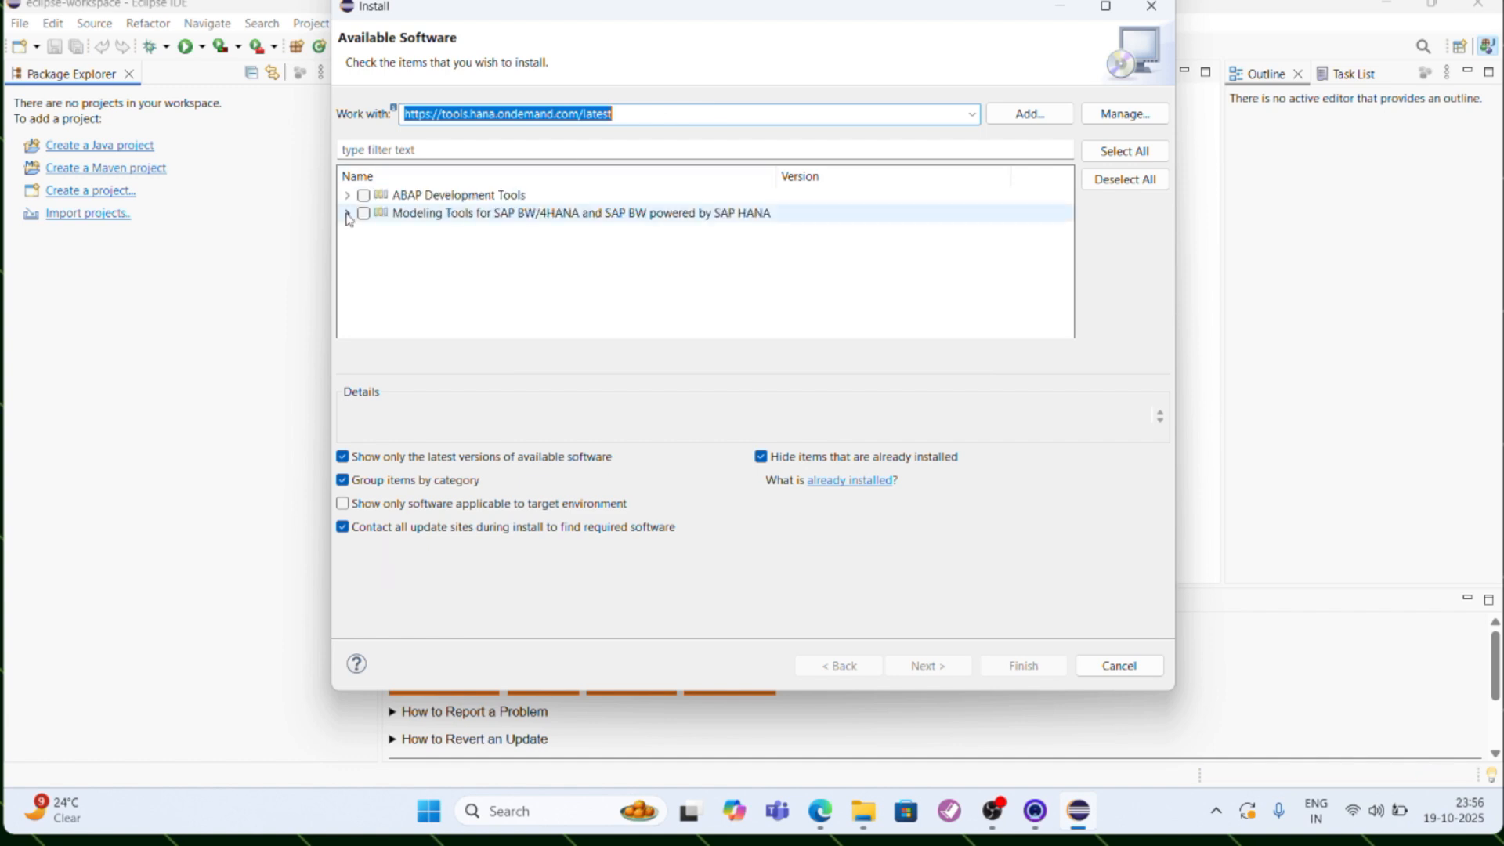
Step: Select all ABAP Development Tools and advance past install details to license review
click(365, 196)
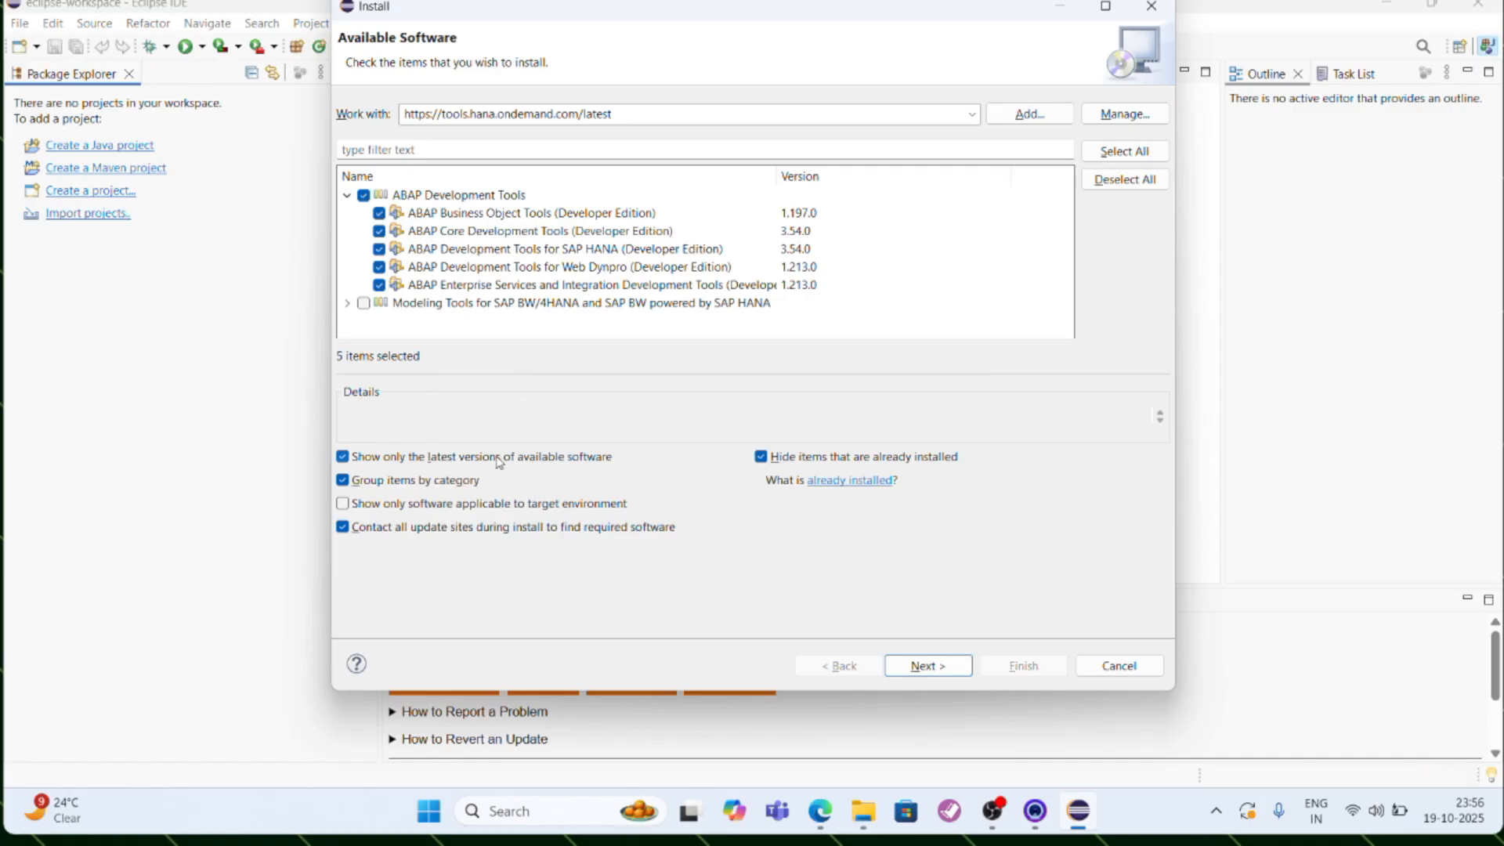
click(924, 665)
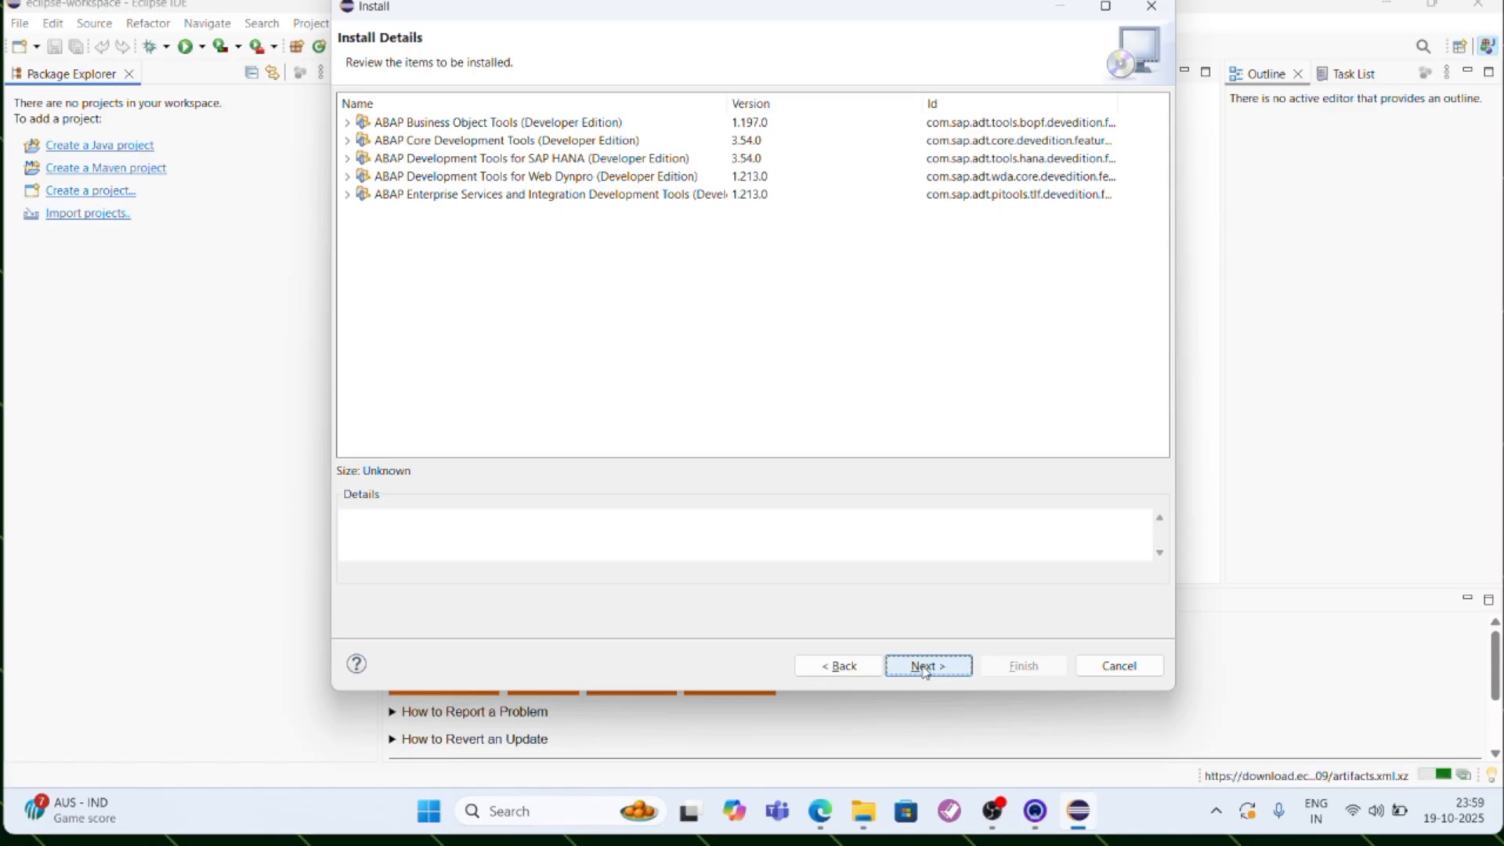
click(924, 667)
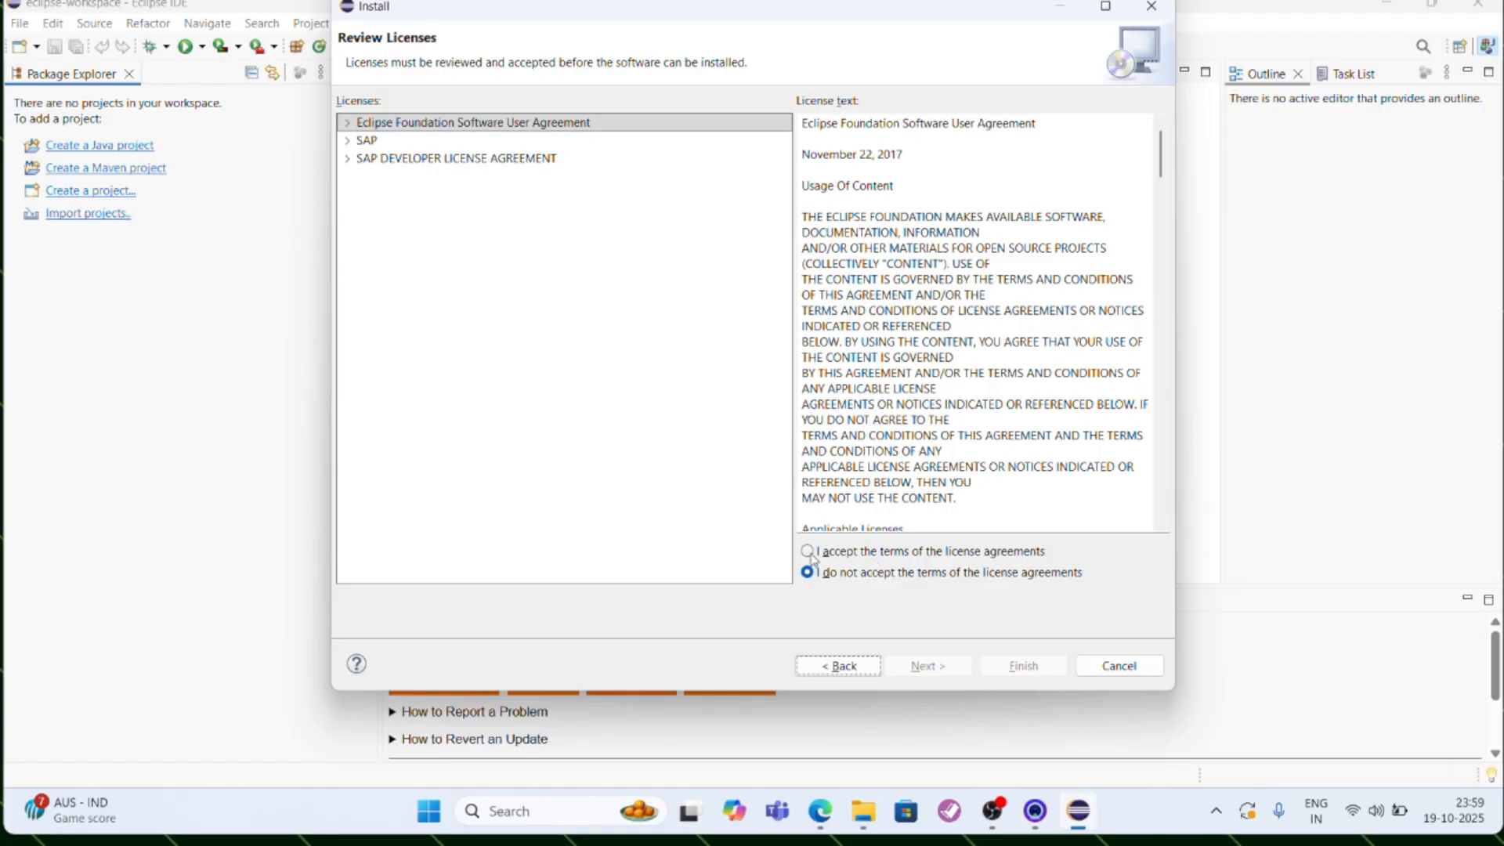
Step: Accept the licenses, install ADT, restart Eclipse and dismiss the Defender exclusion check
click(870, 552)
scroll(1004, 439, down, 10)
click(1023, 665)
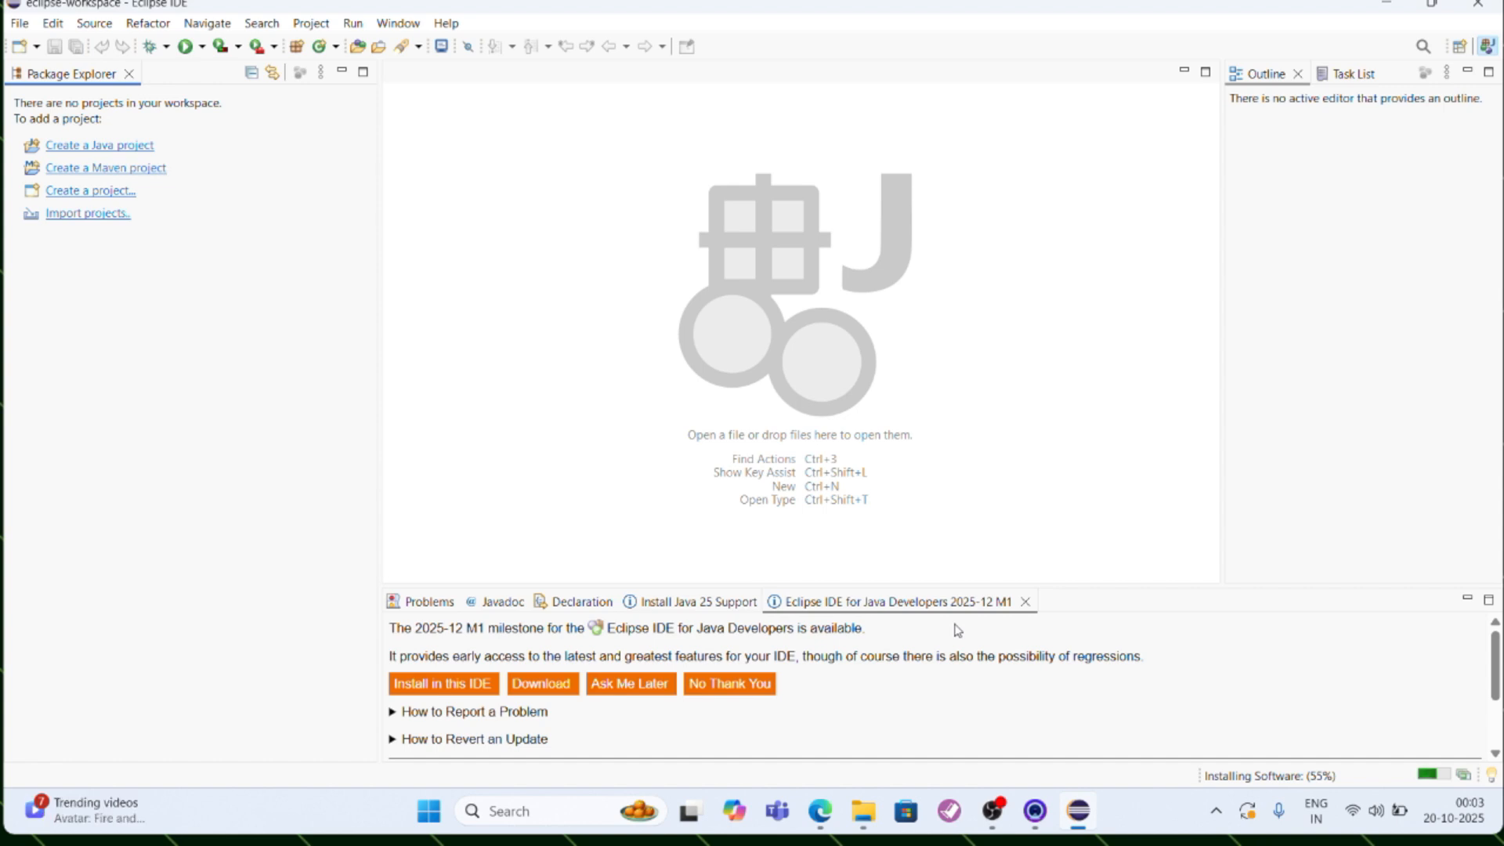
click(850, 400)
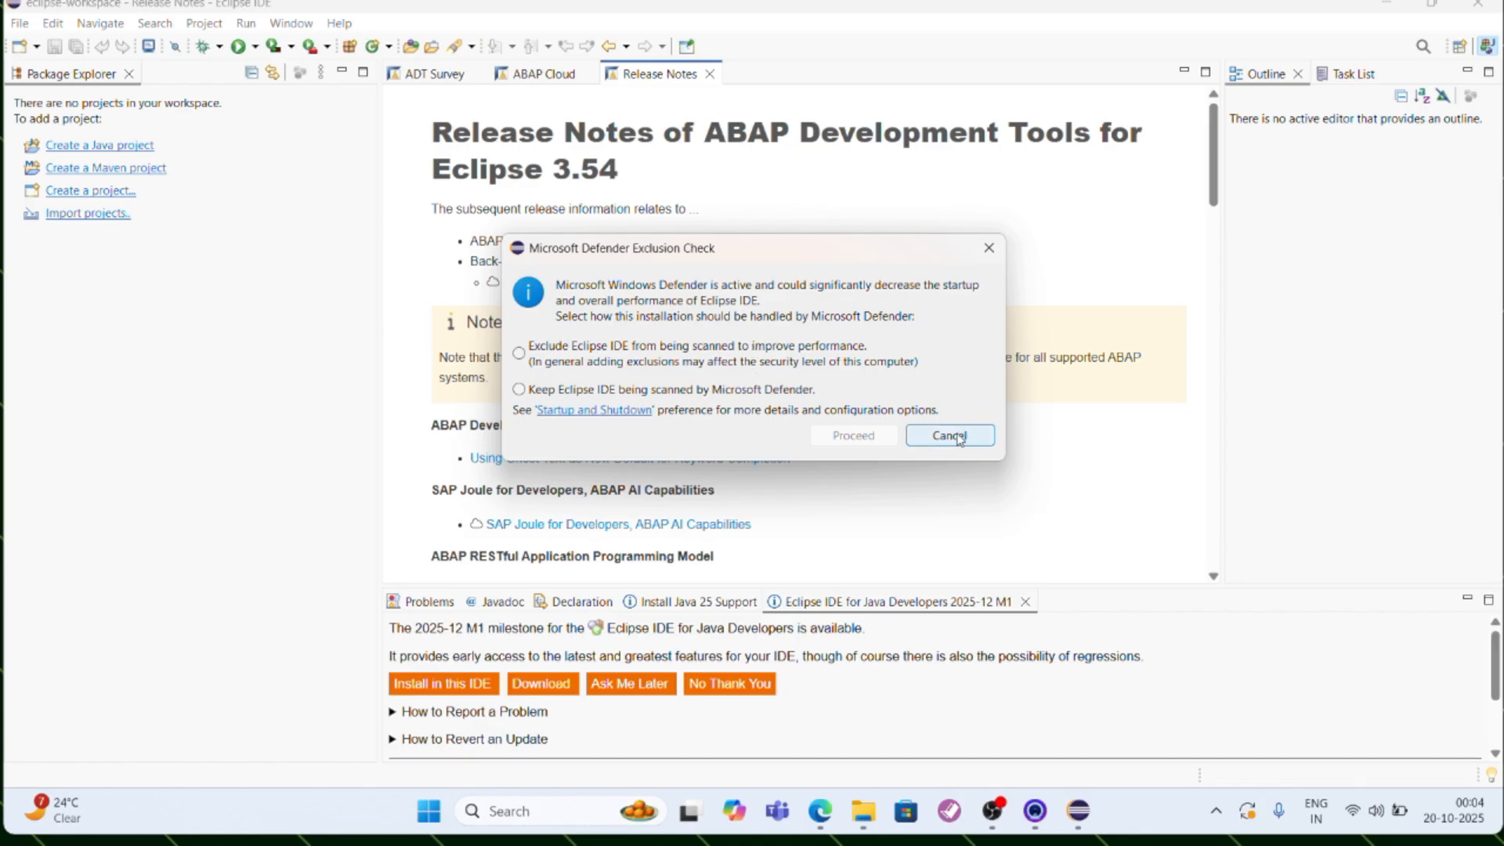
click(958, 437)
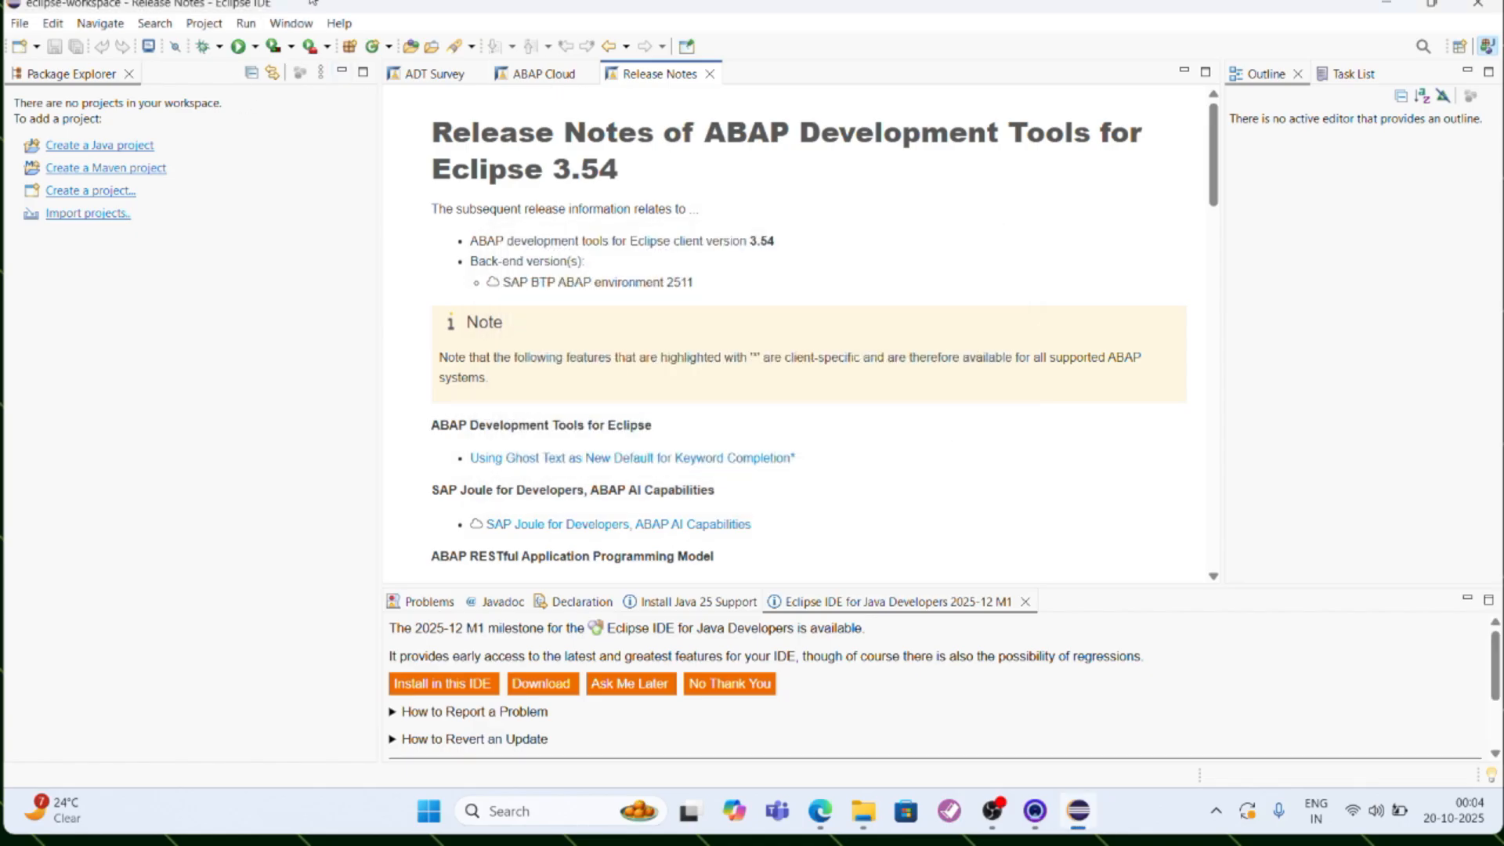
click(303, 24)
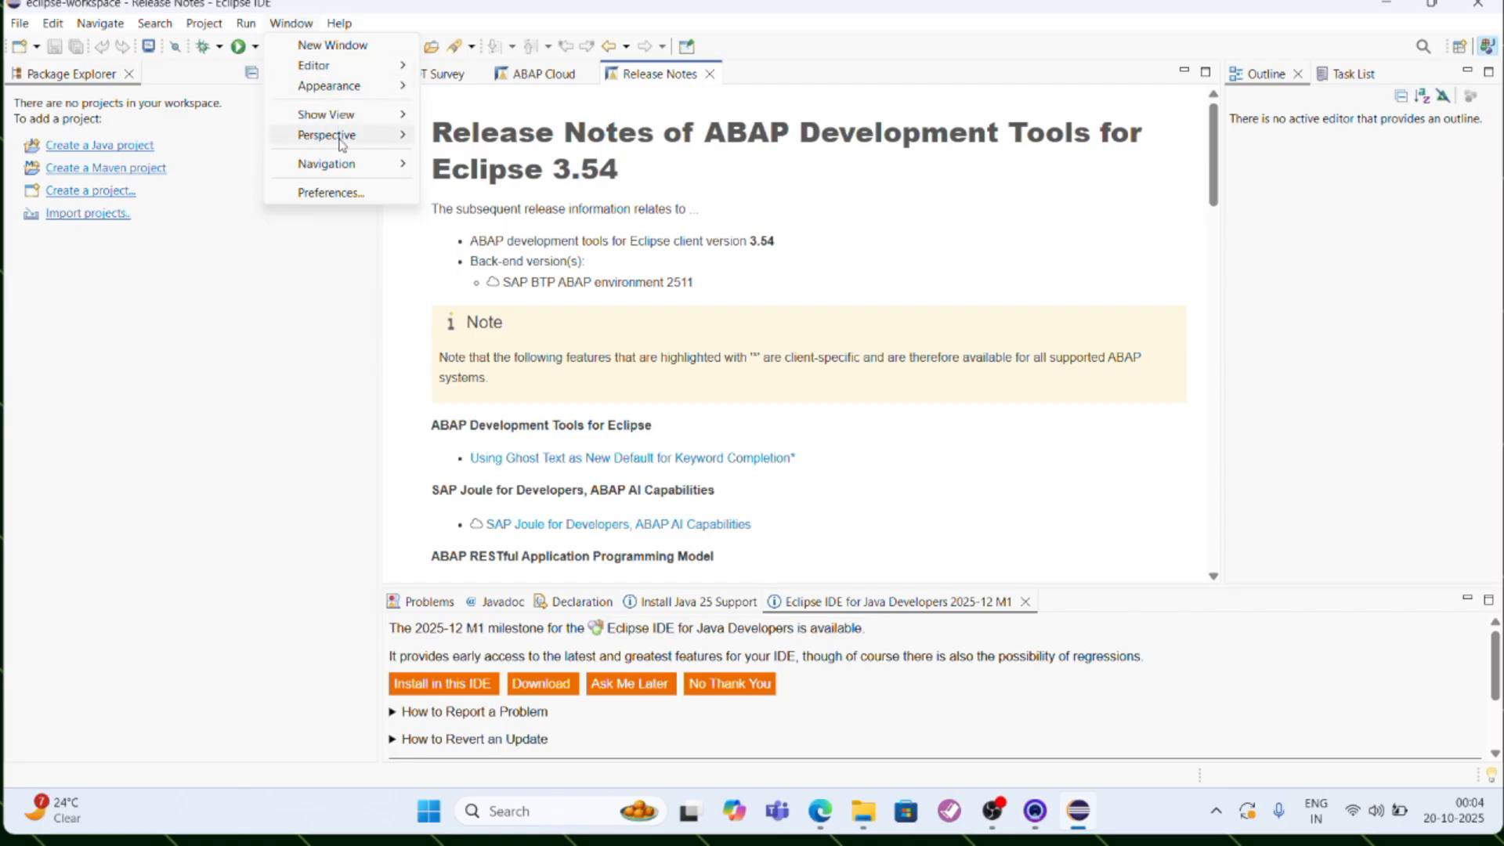
Step: Choose ABAP in the Open Perspective 'Other' list and open it
mouse_move(338, 144)
mouse_move(600, 143)
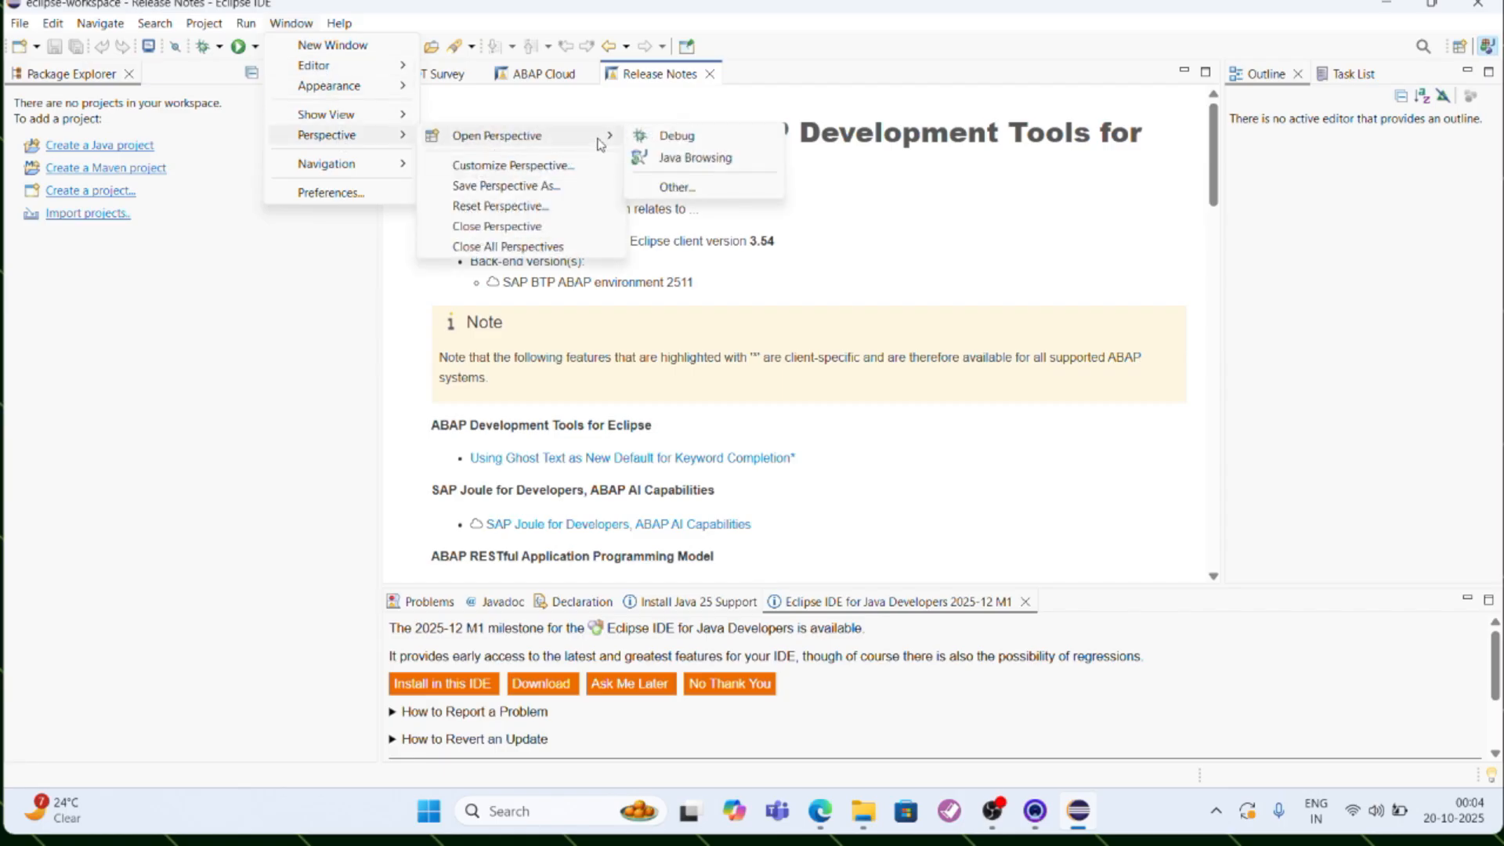
click(691, 191)
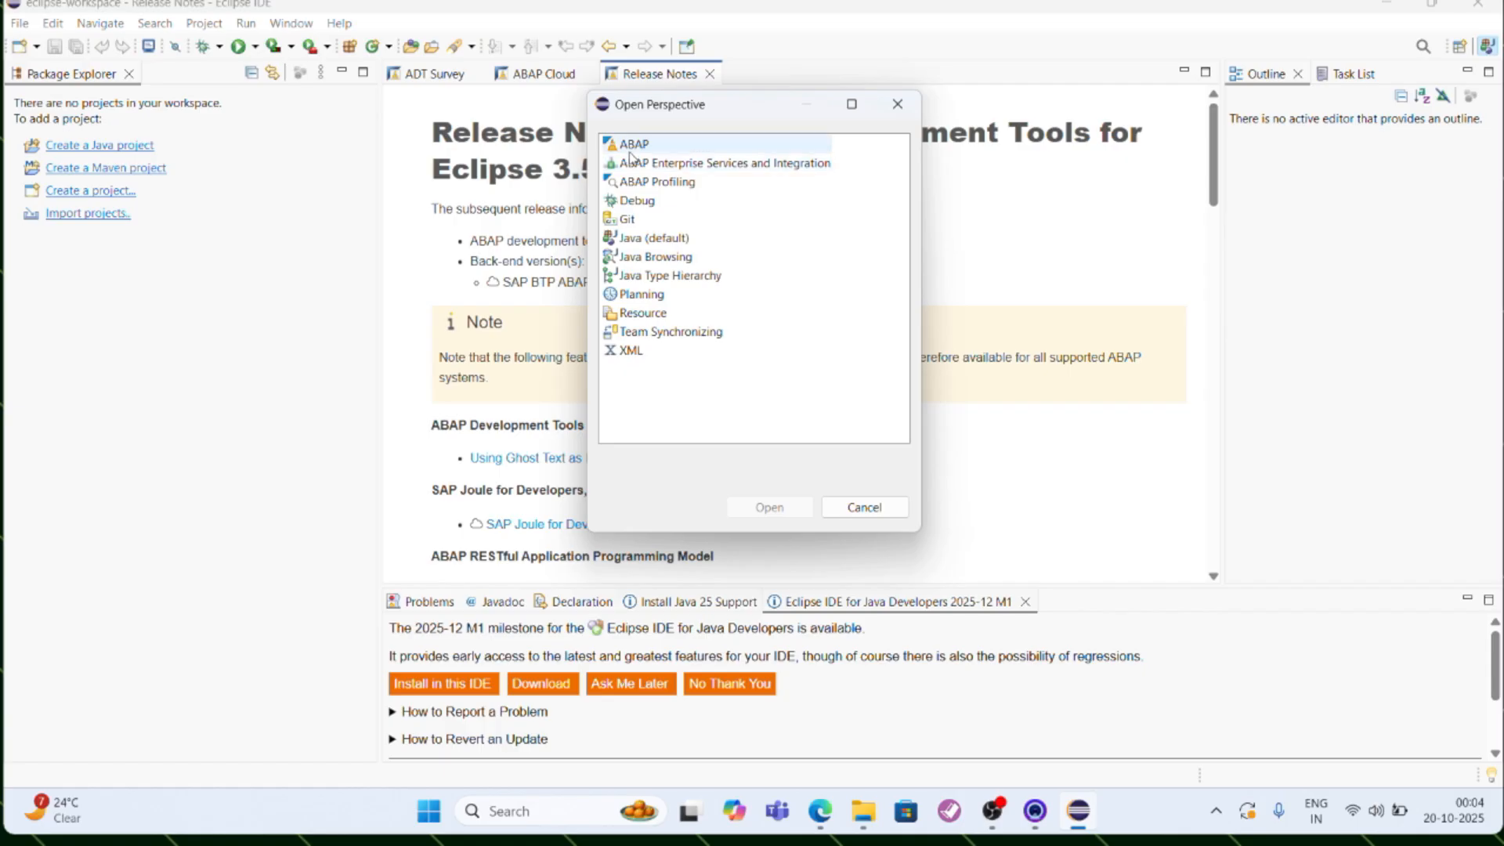
click(631, 152)
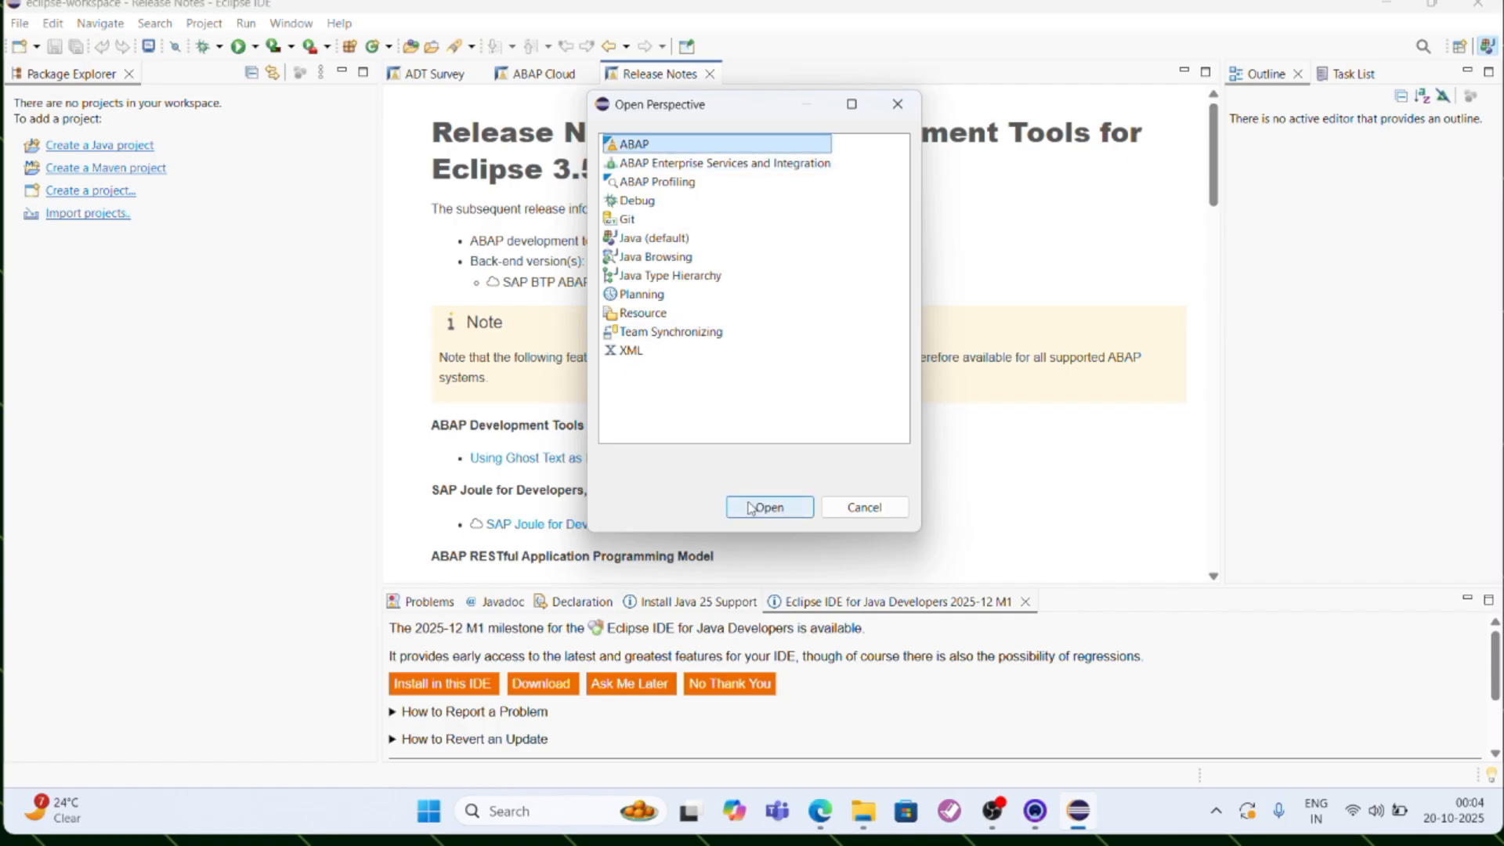
click(749, 508)
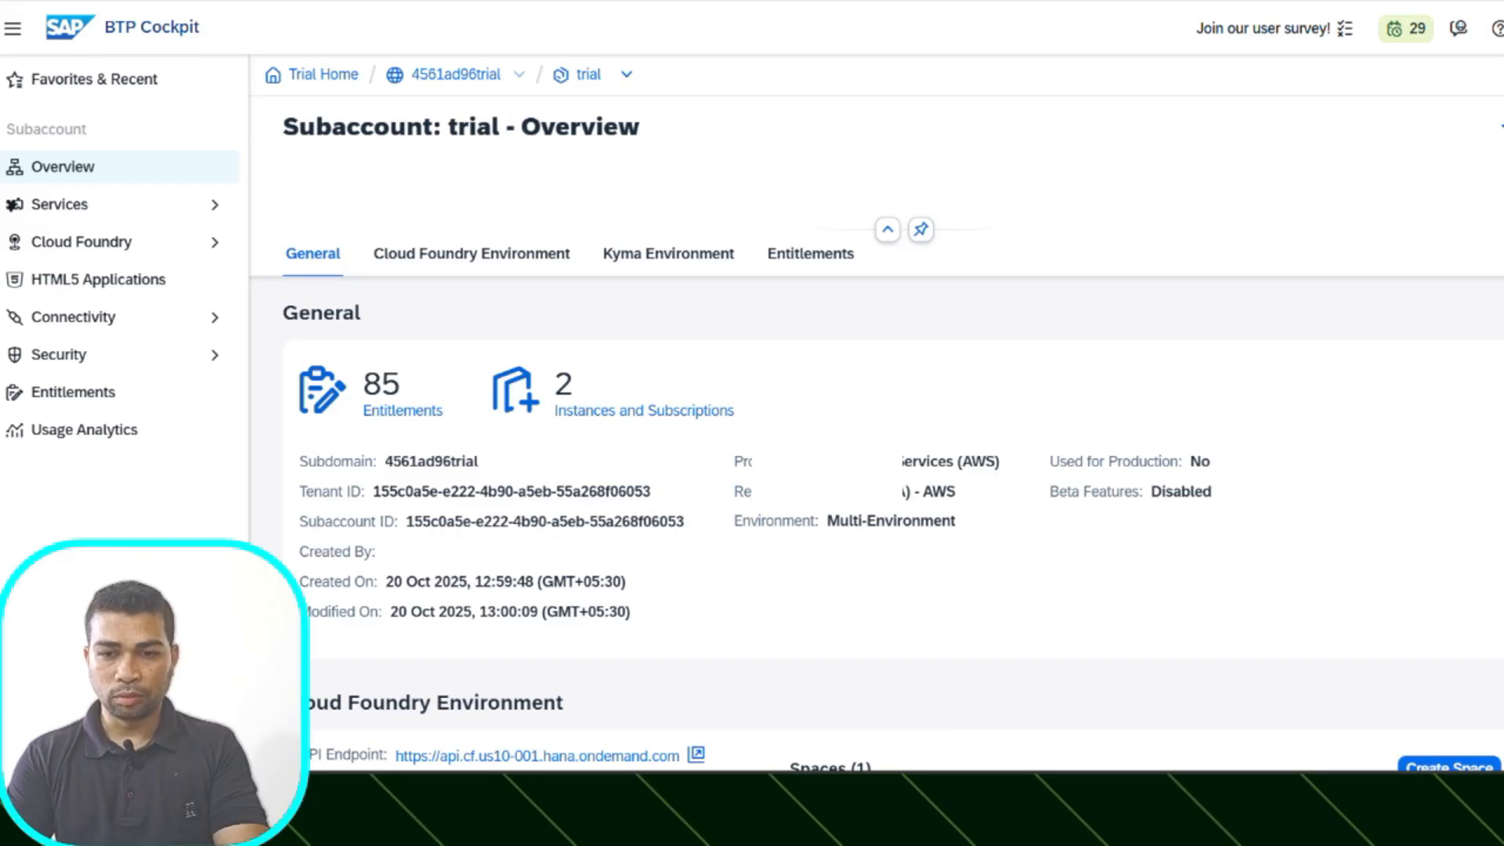
Step: Go from the trial subaccount overview to Instances and Subscriptions, showing Business Application Studio subscribed
click(864, 712)
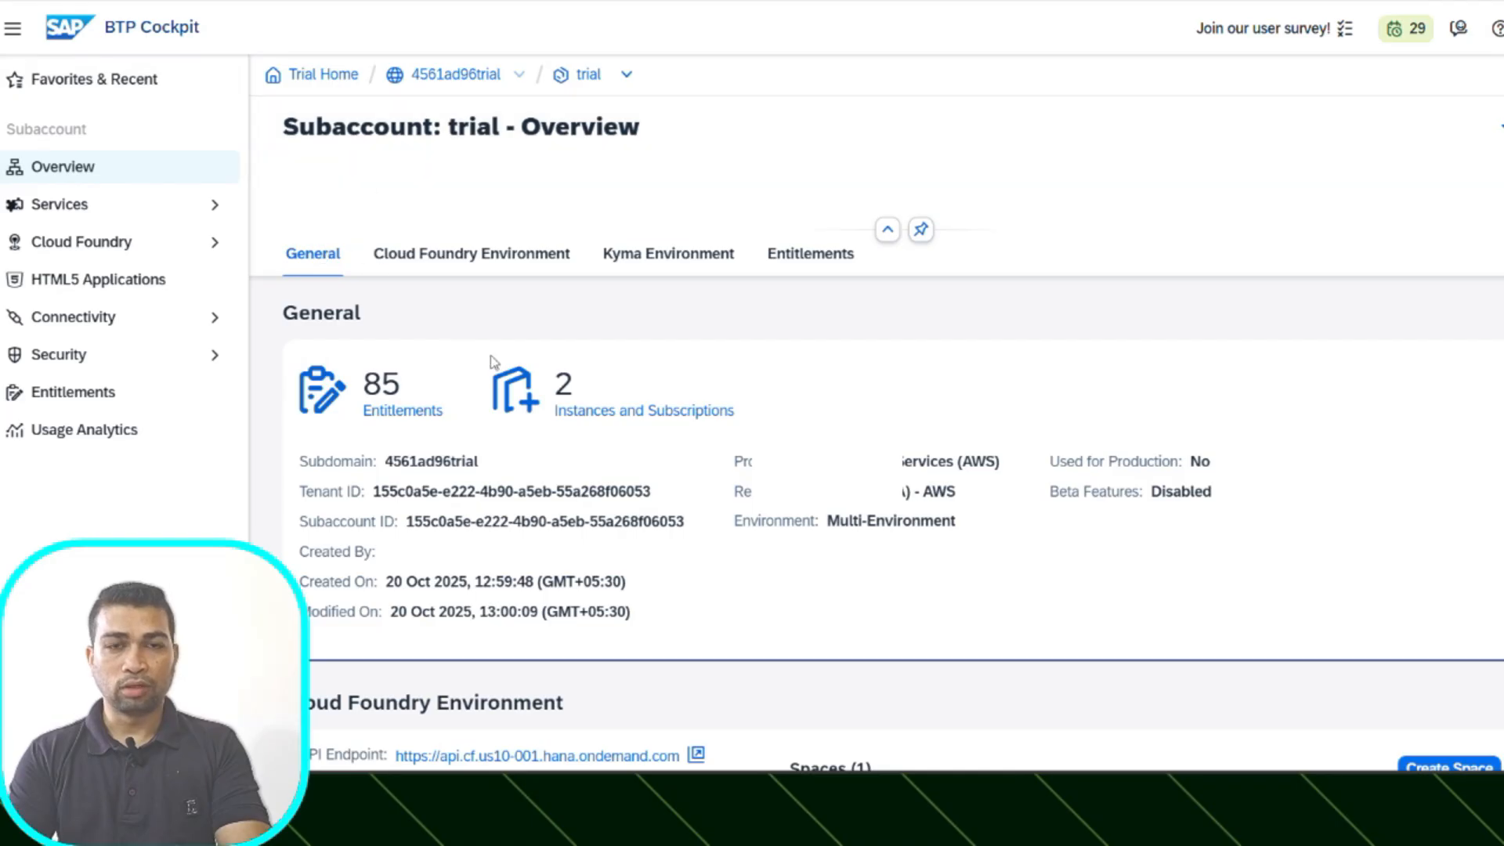
triple_click(609, 417)
click(610, 423)
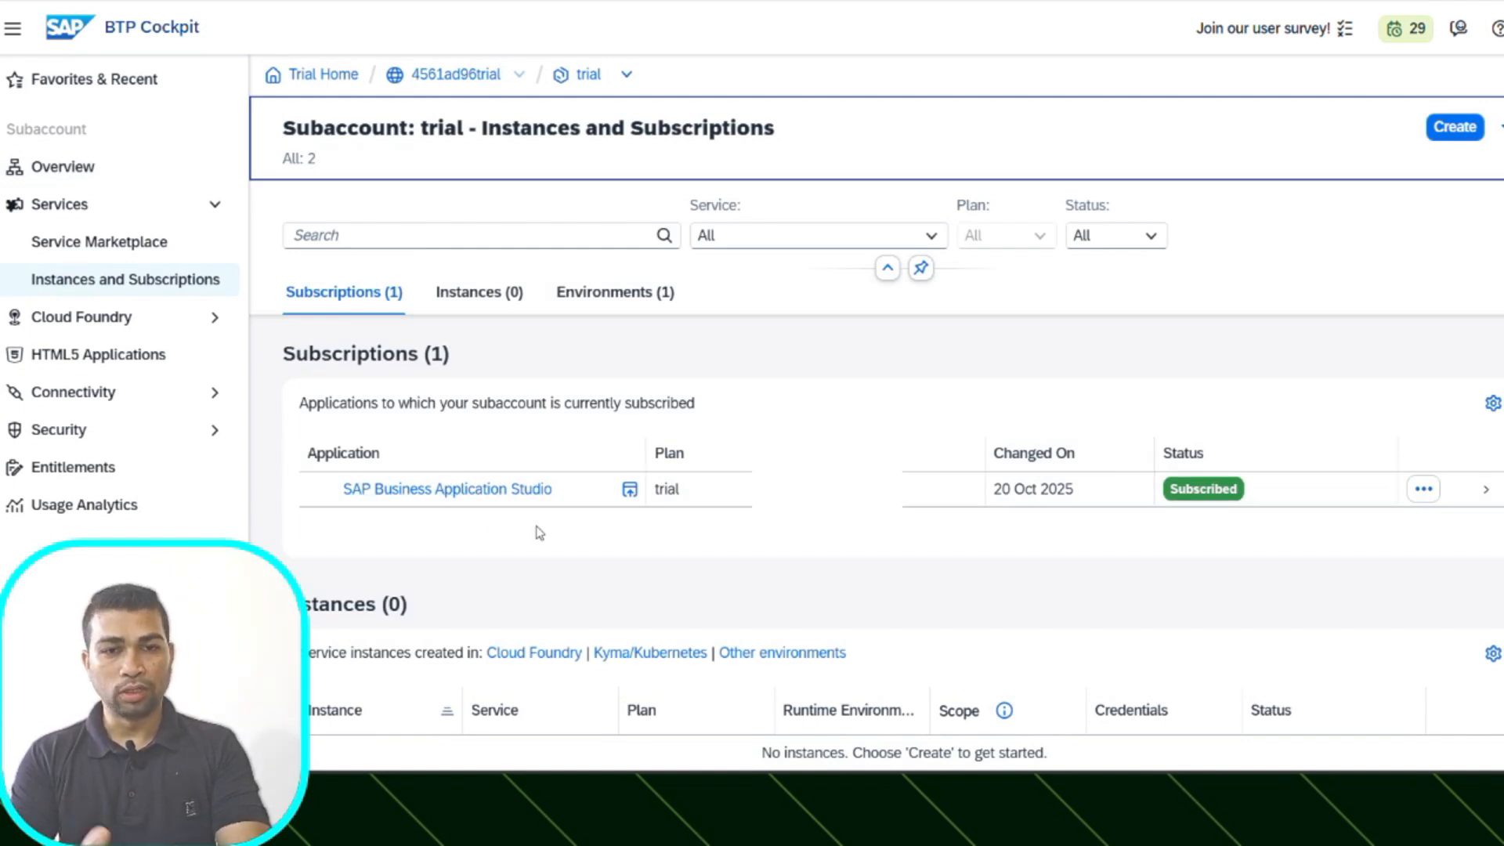
scroll(713, 588, down, 3)
scroll(713, 588, up, 3)
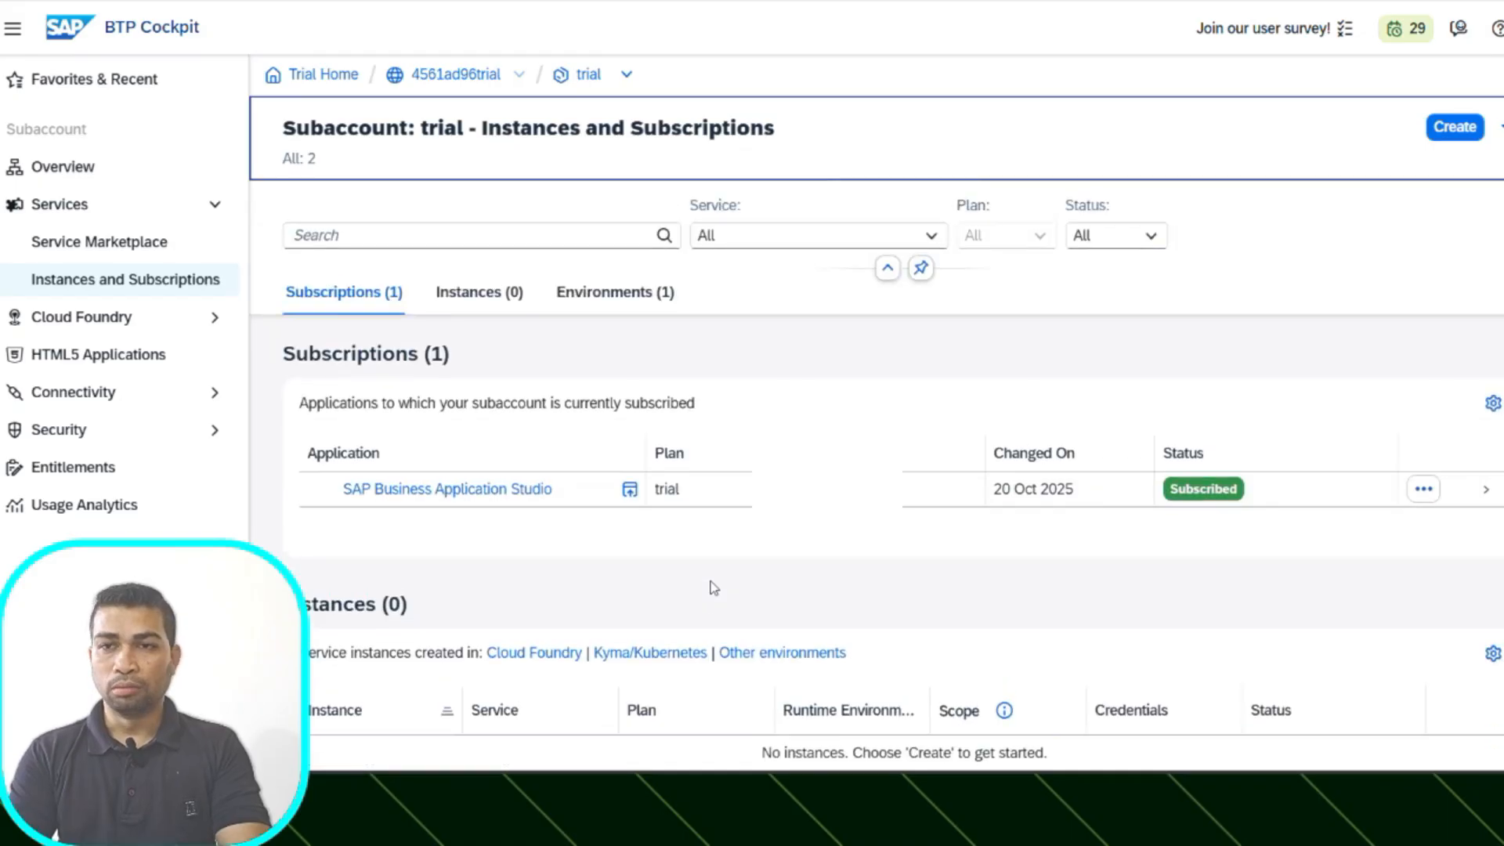
Step: Start a new ABAP environment instance on the shared plan, space dev, named rap_abap_tutorial
click(1455, 128)
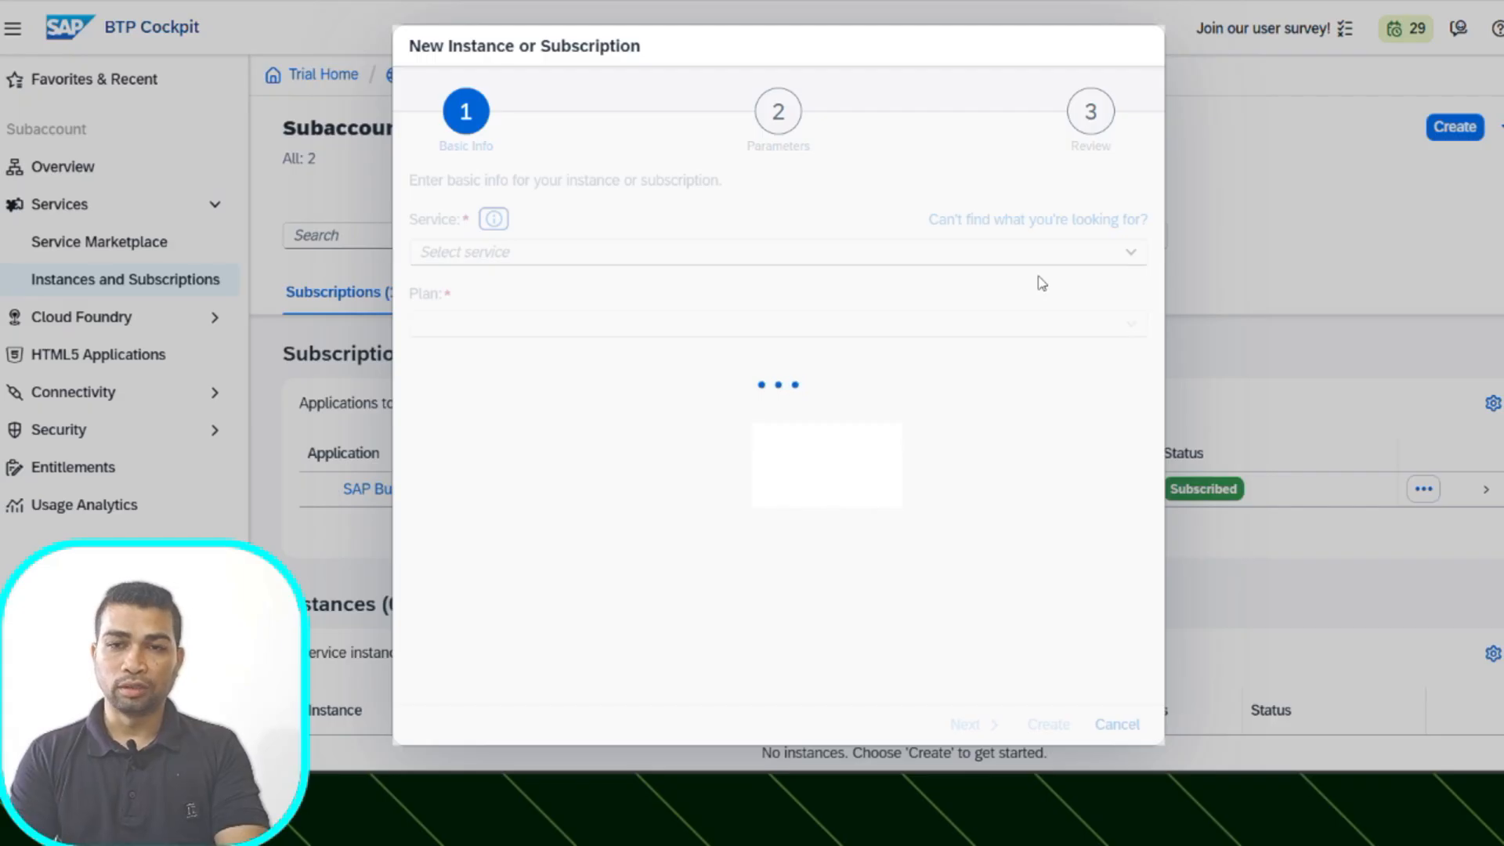
click(1131, 254)
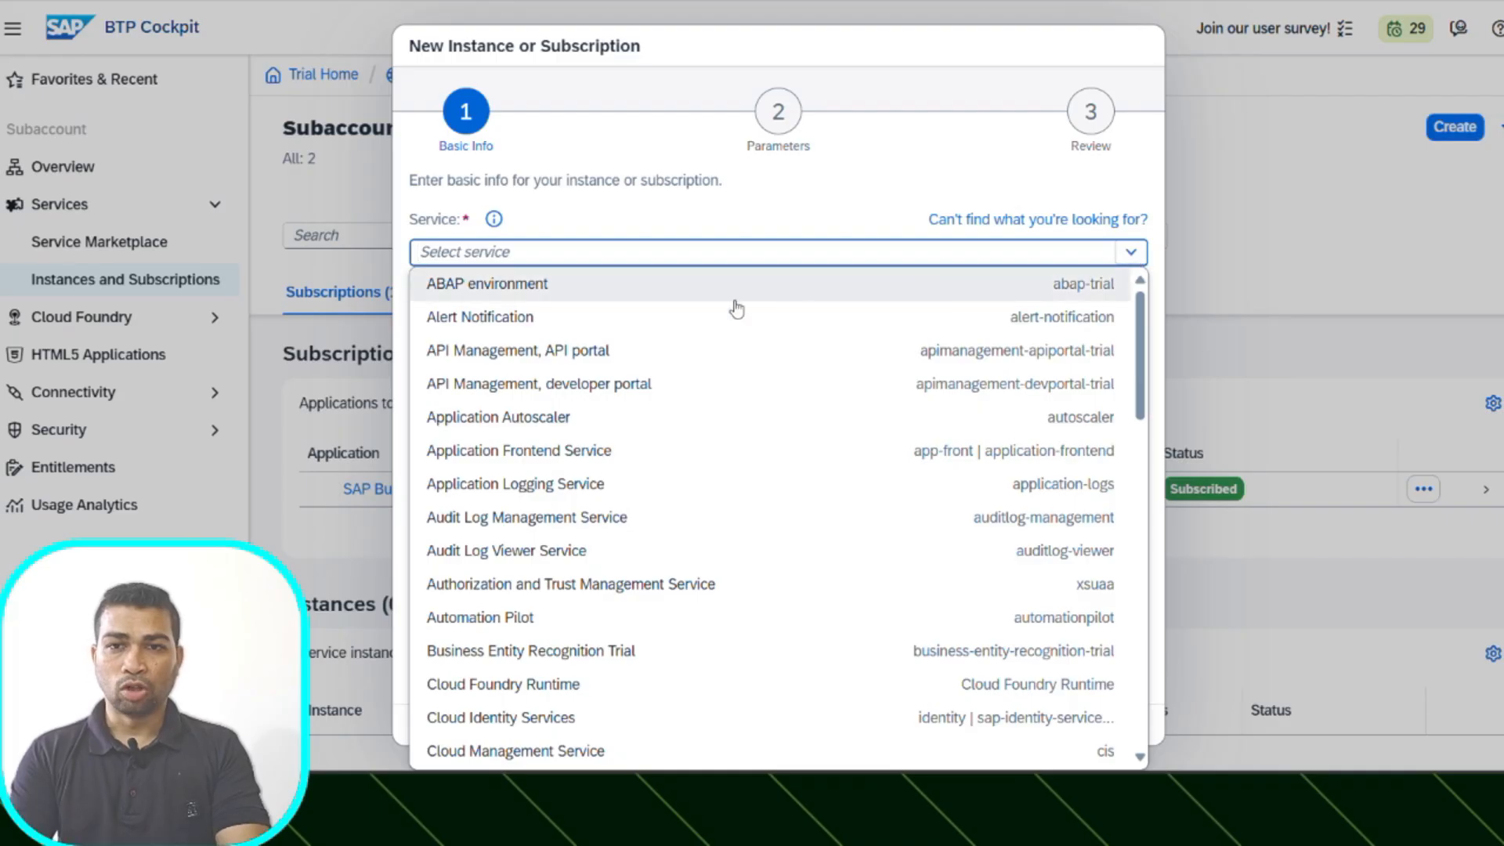
click(492, 290)
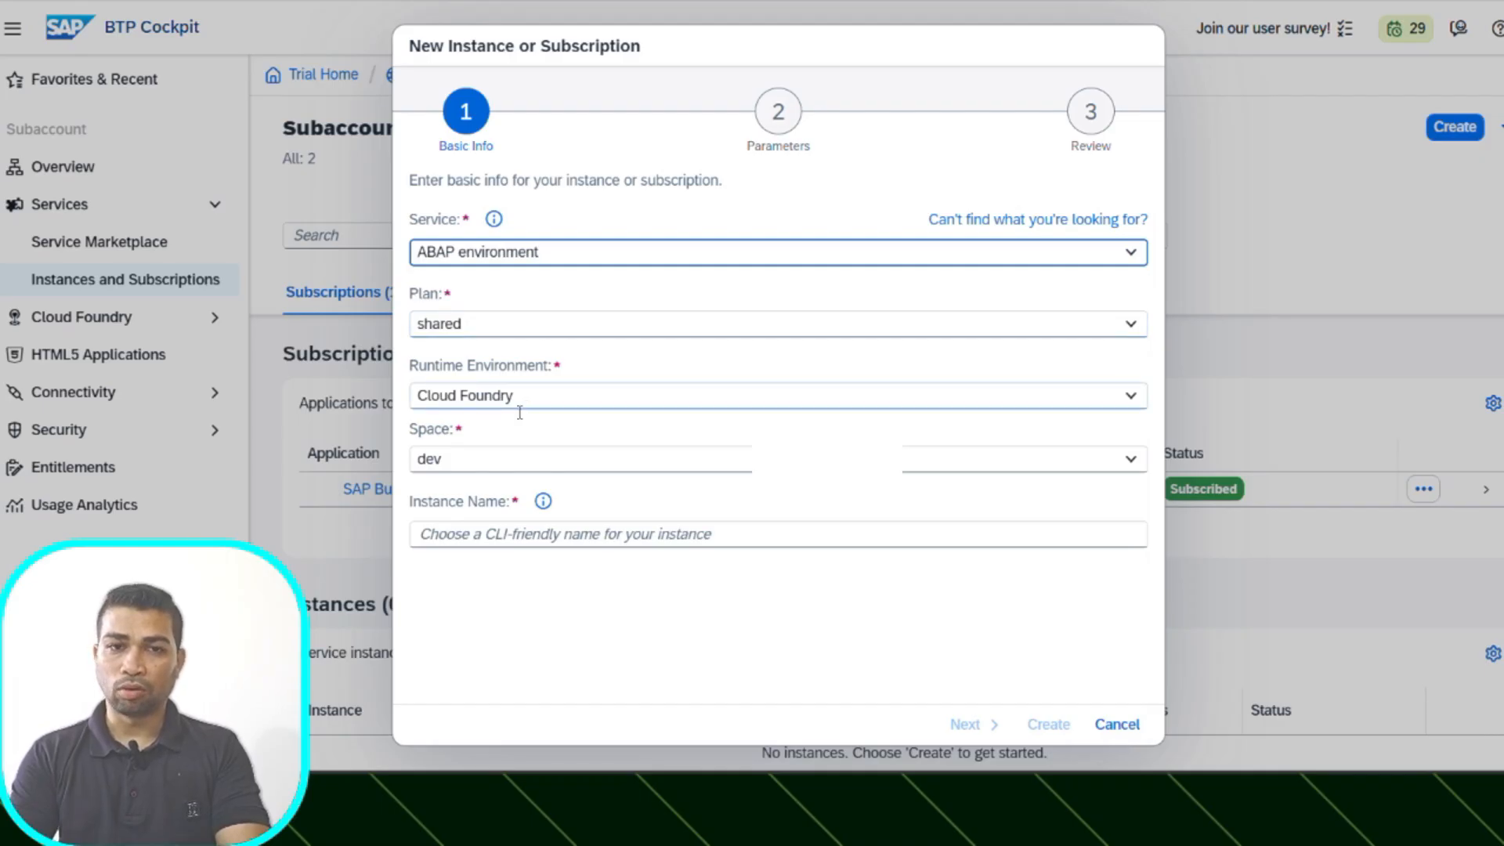
click(443, 533)
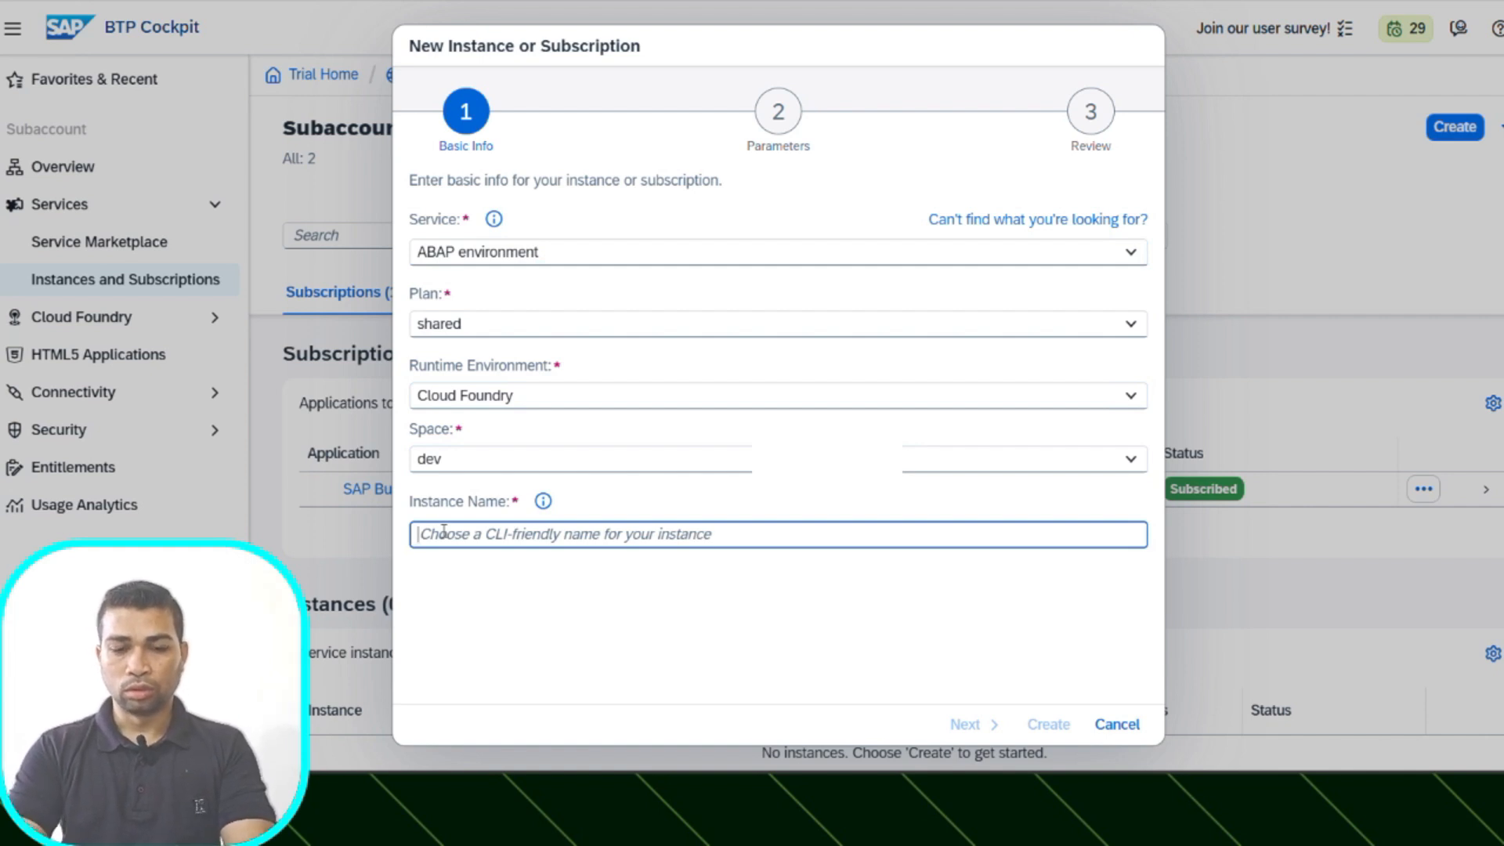
text(bt)
key(BackSpace)
key(BackSpace)
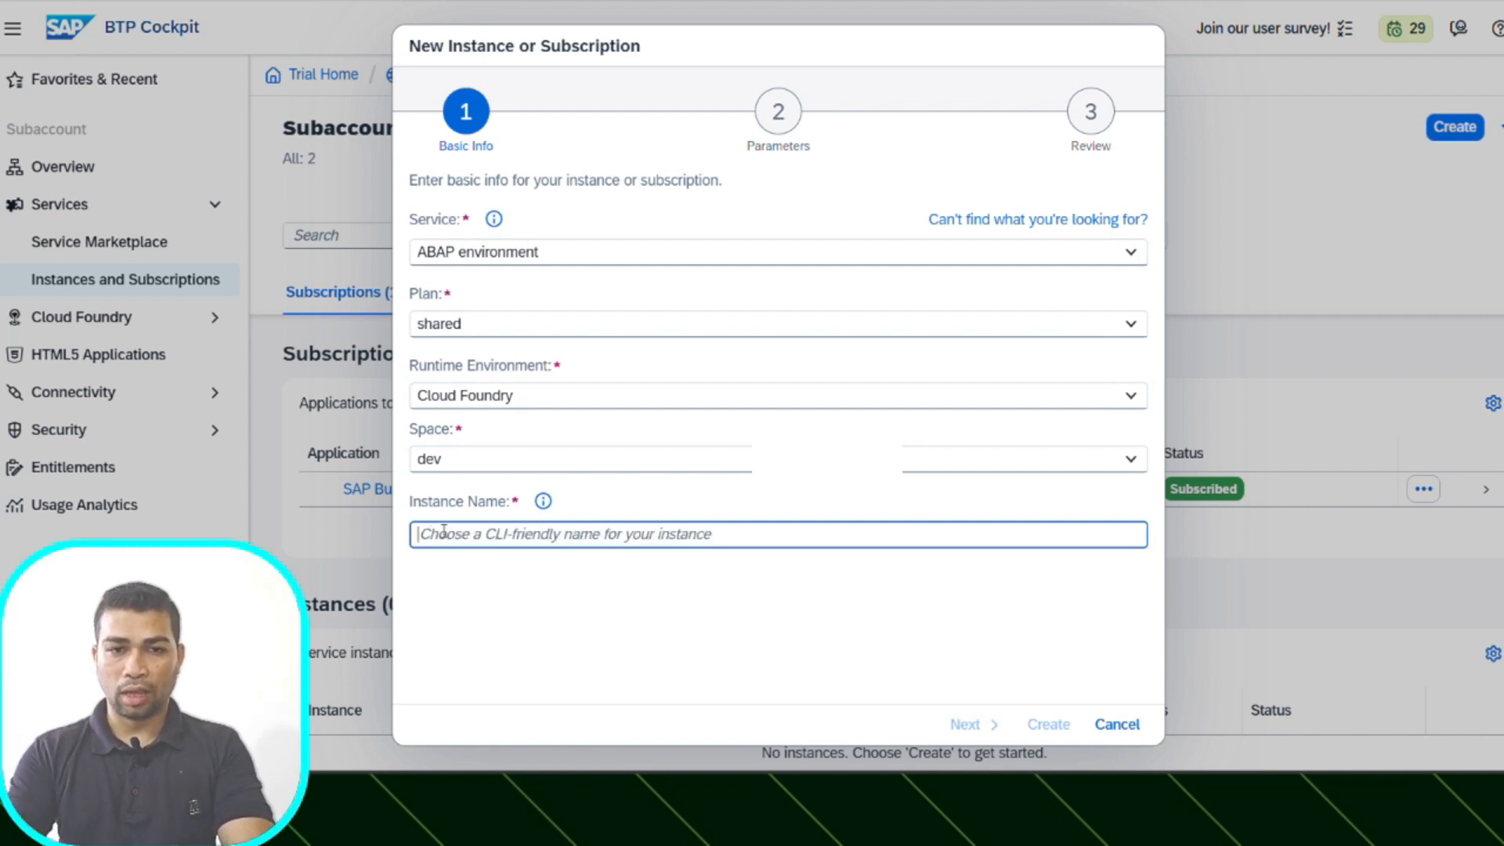
text(rap)
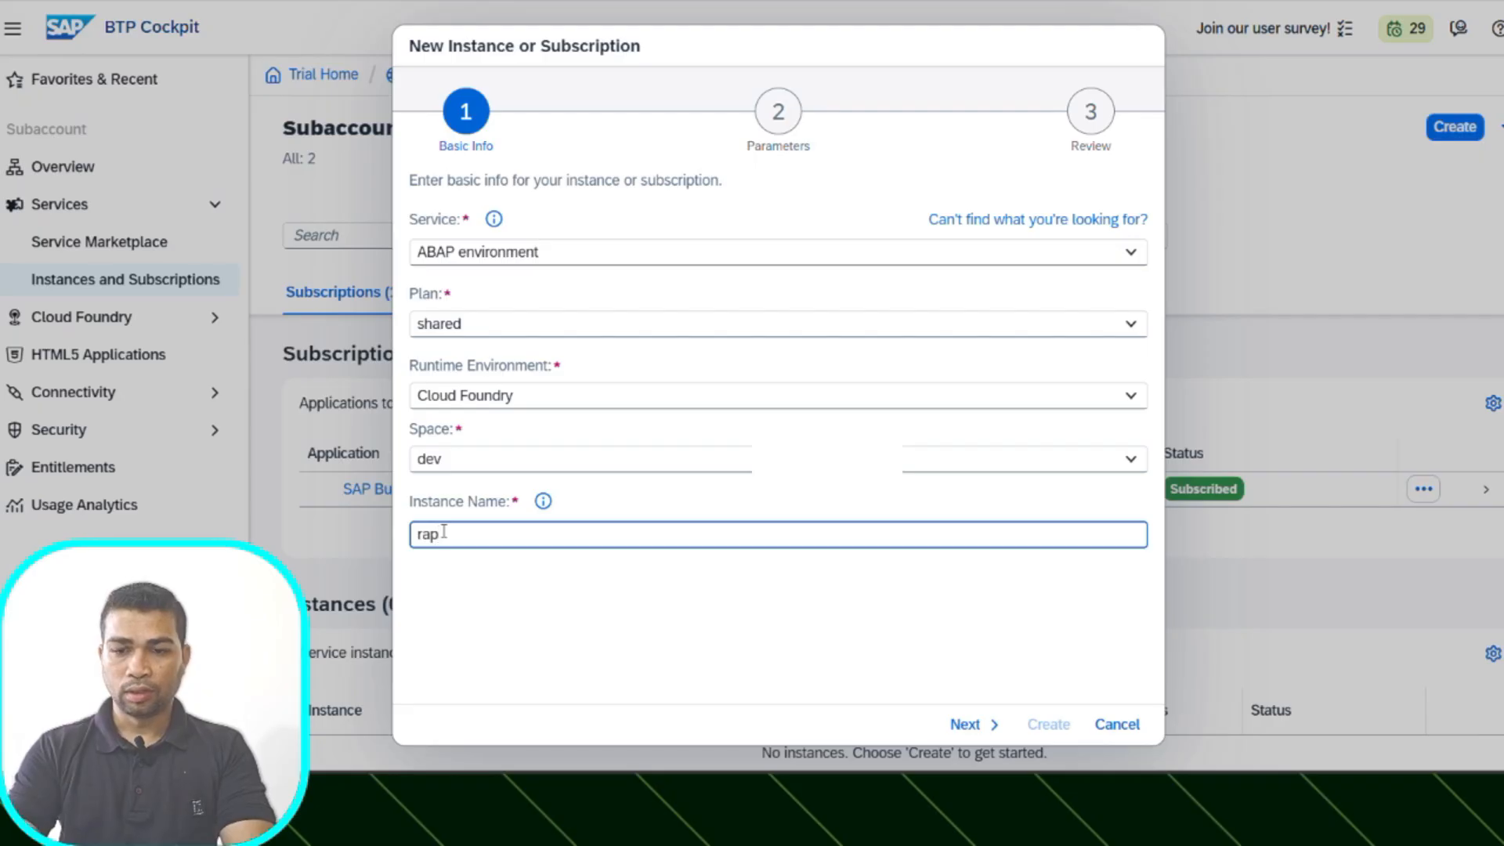
text(_abap)
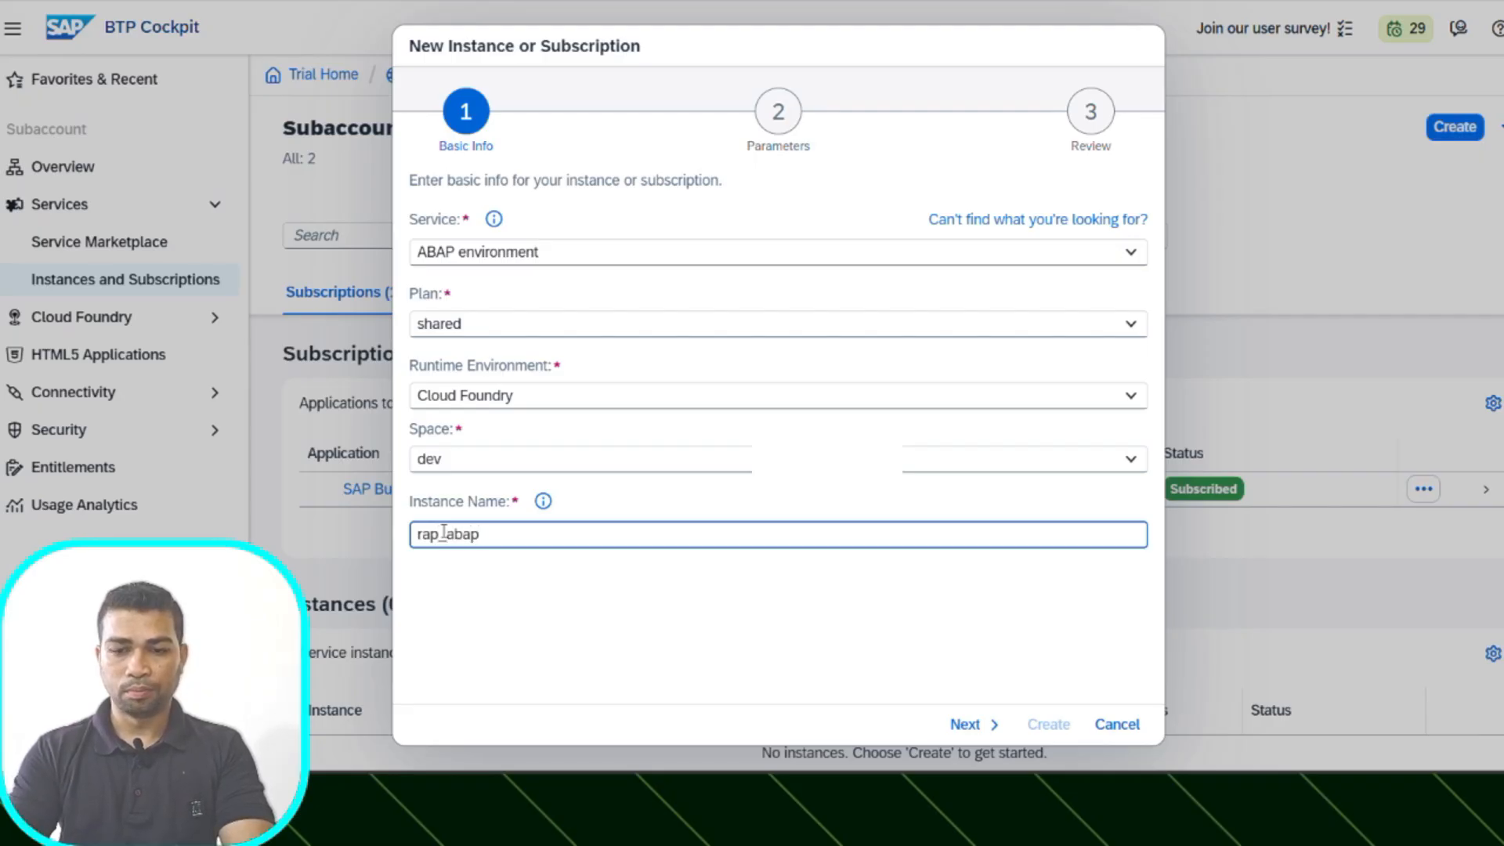
text(_tuto)
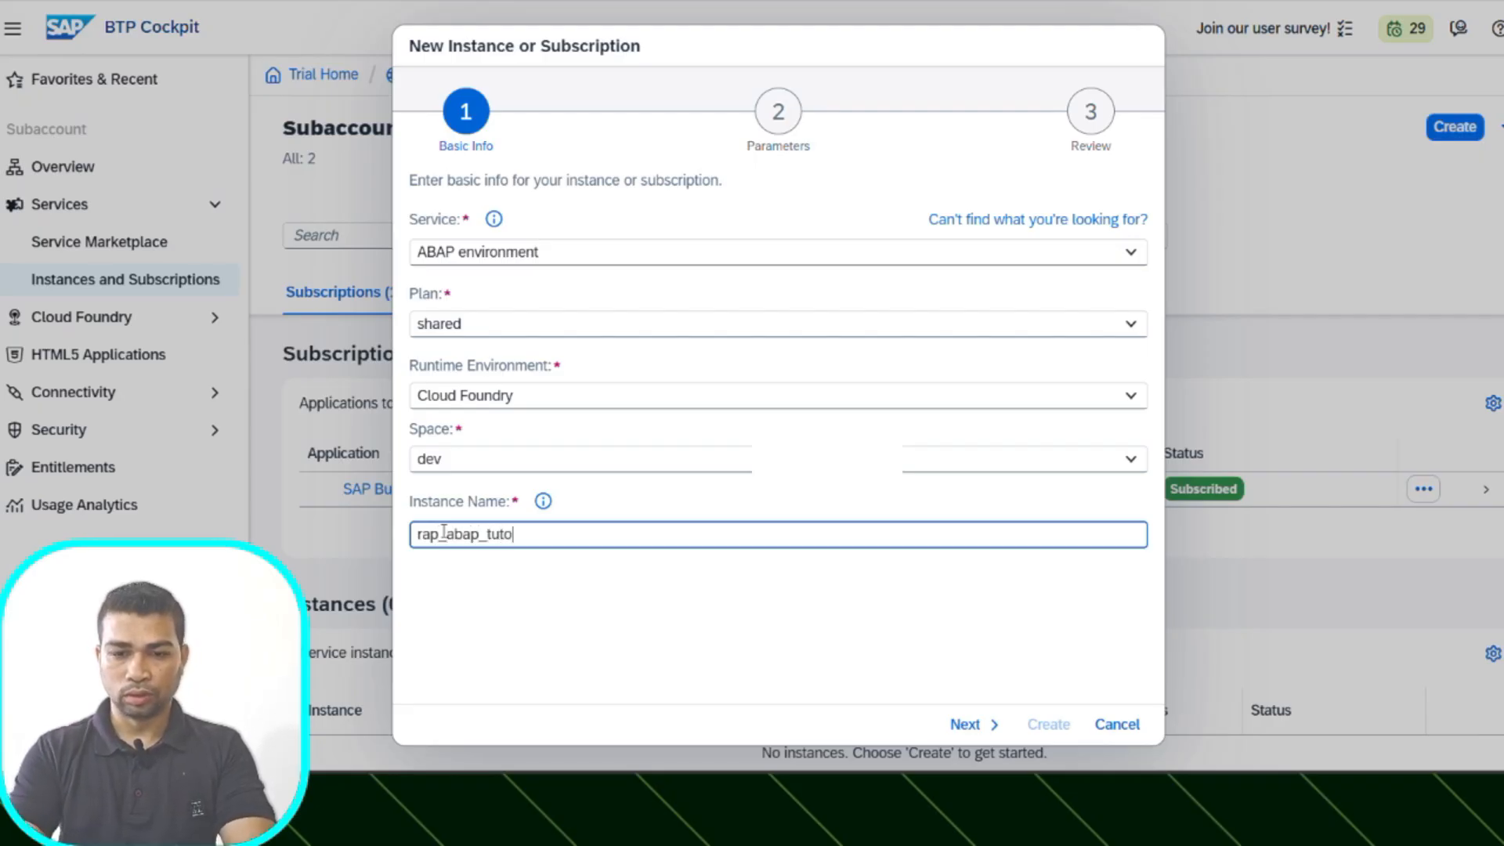
text(rial)
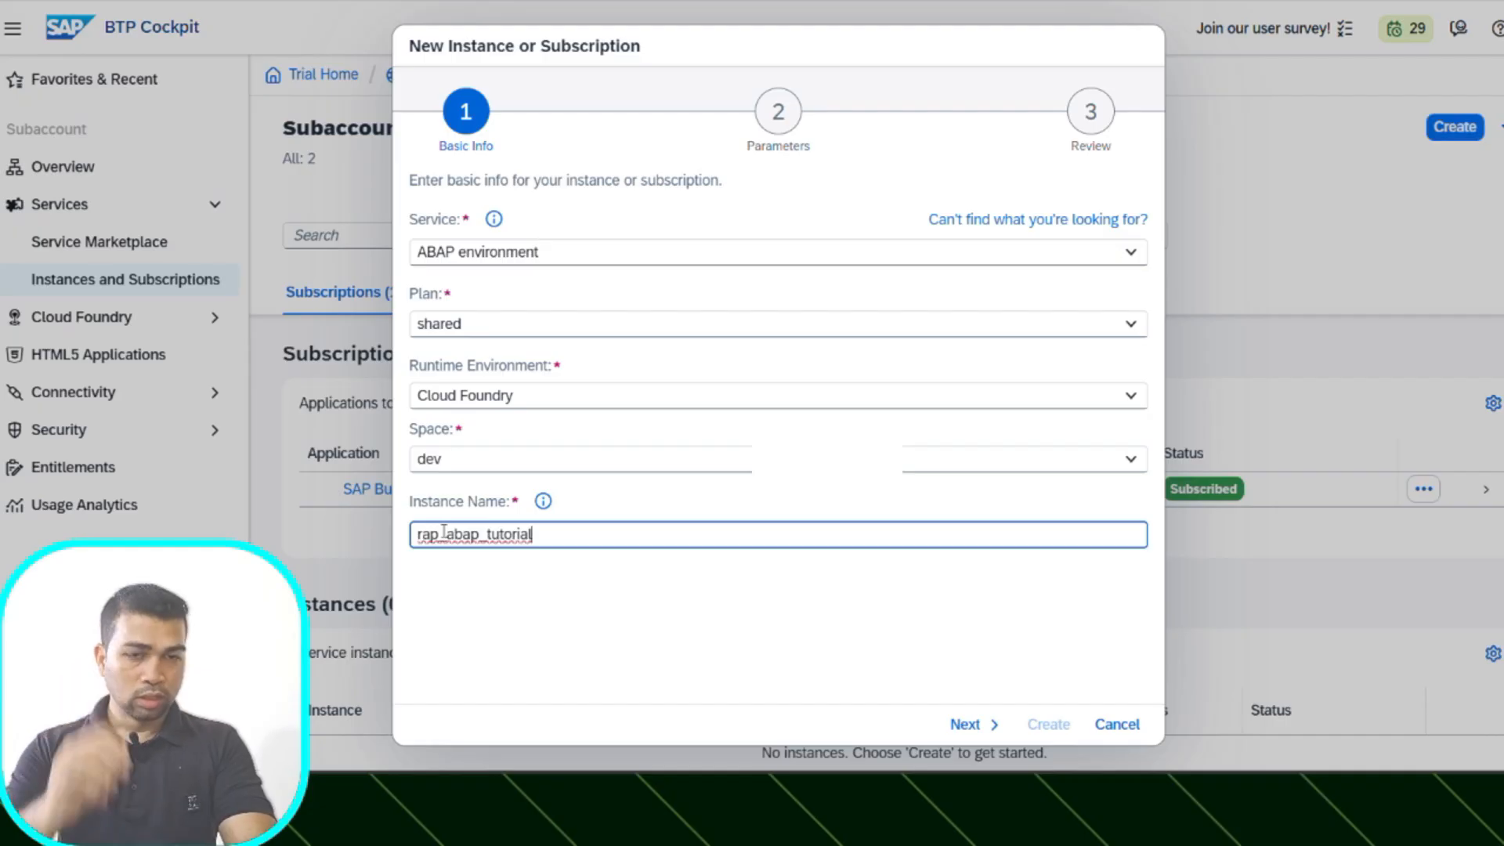
Step: Enter the administrator's e-mail as the email JSON parameter and continue to Review
click(963, 719)
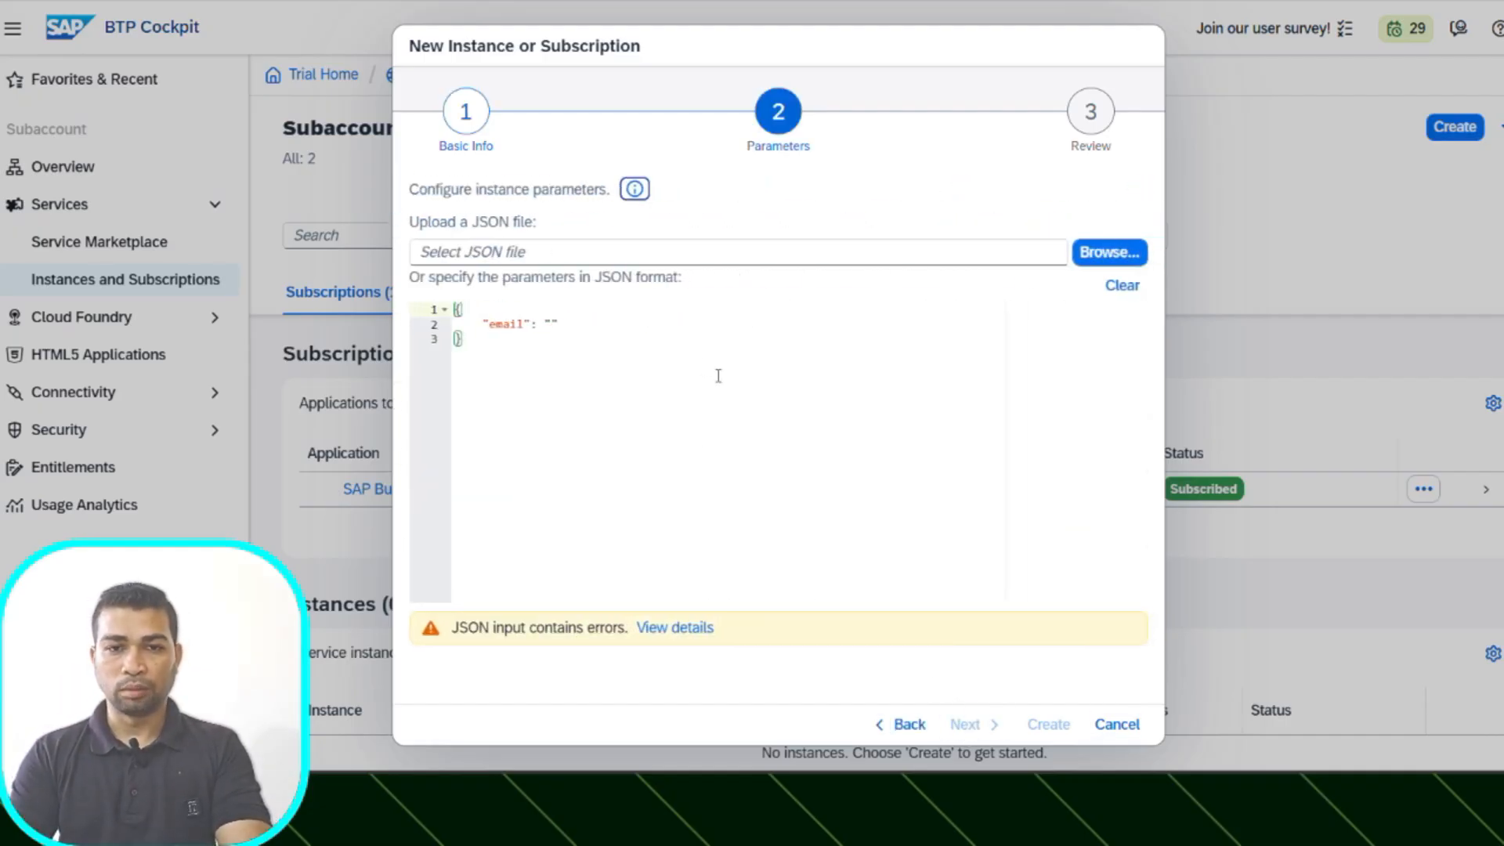
click(553, 322)
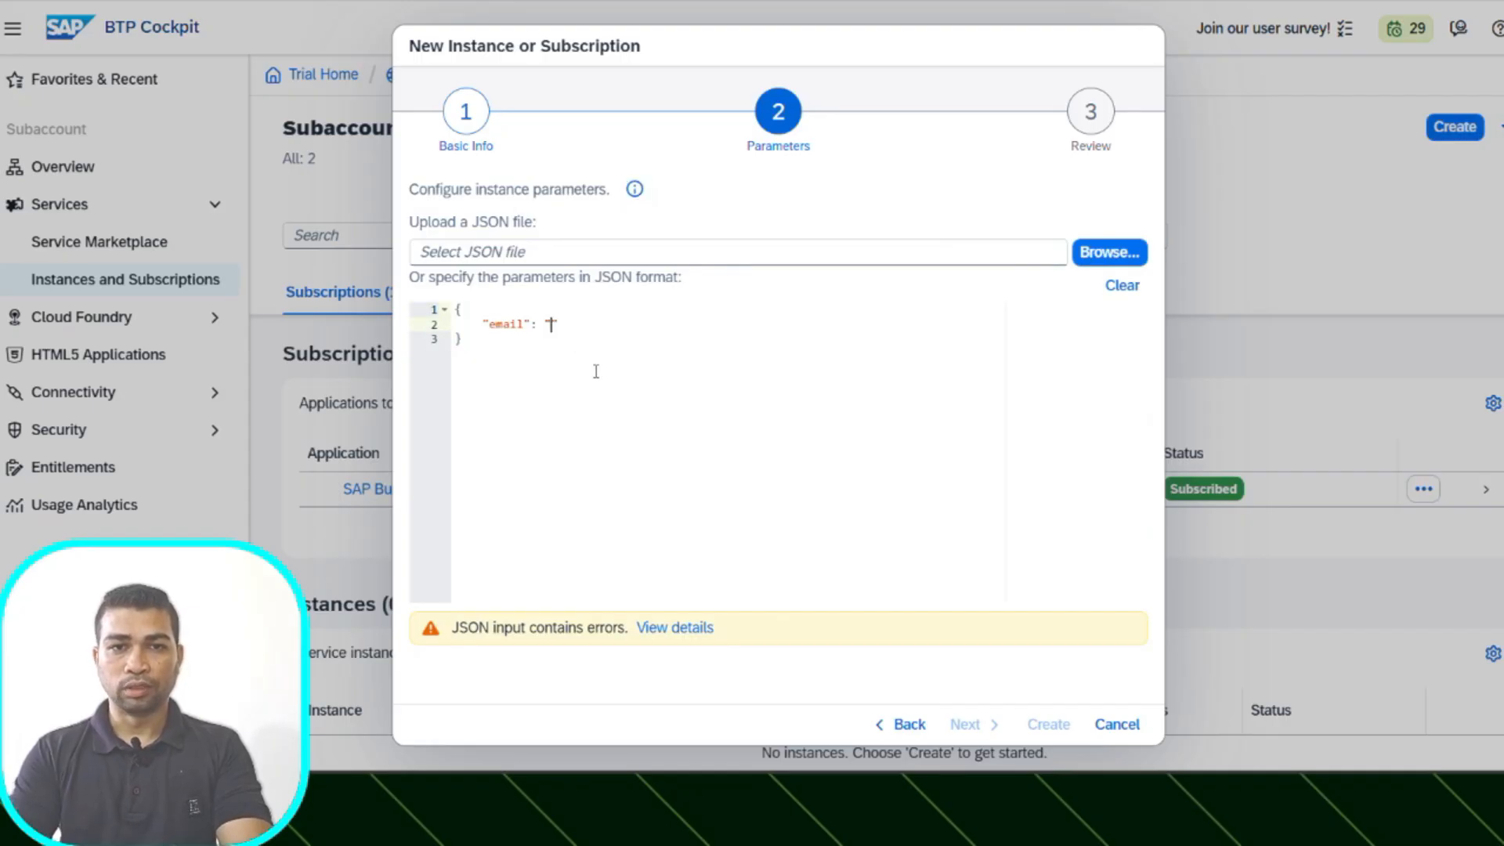
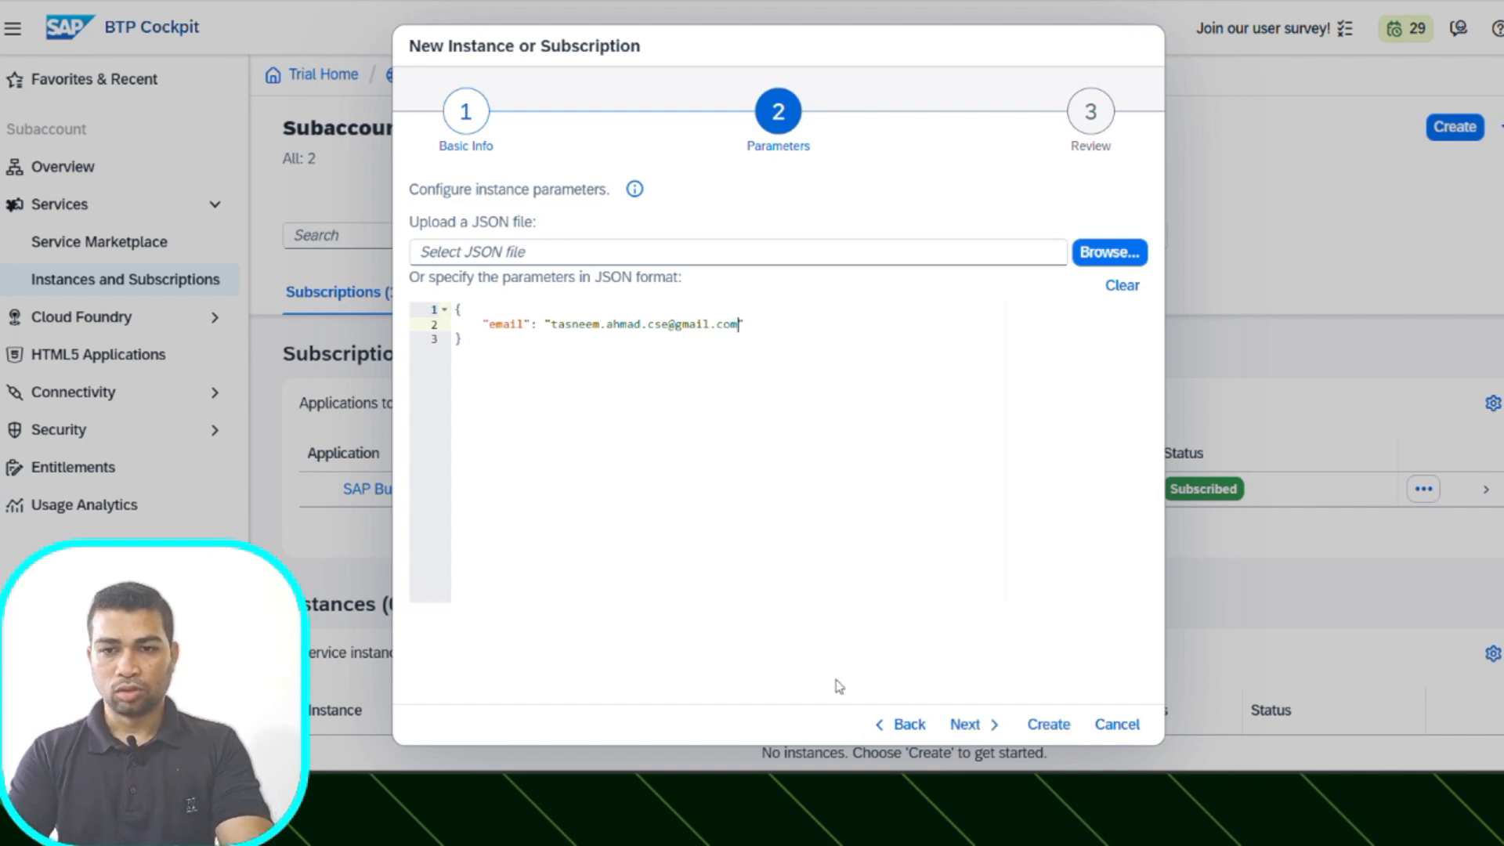
click(968, 726)
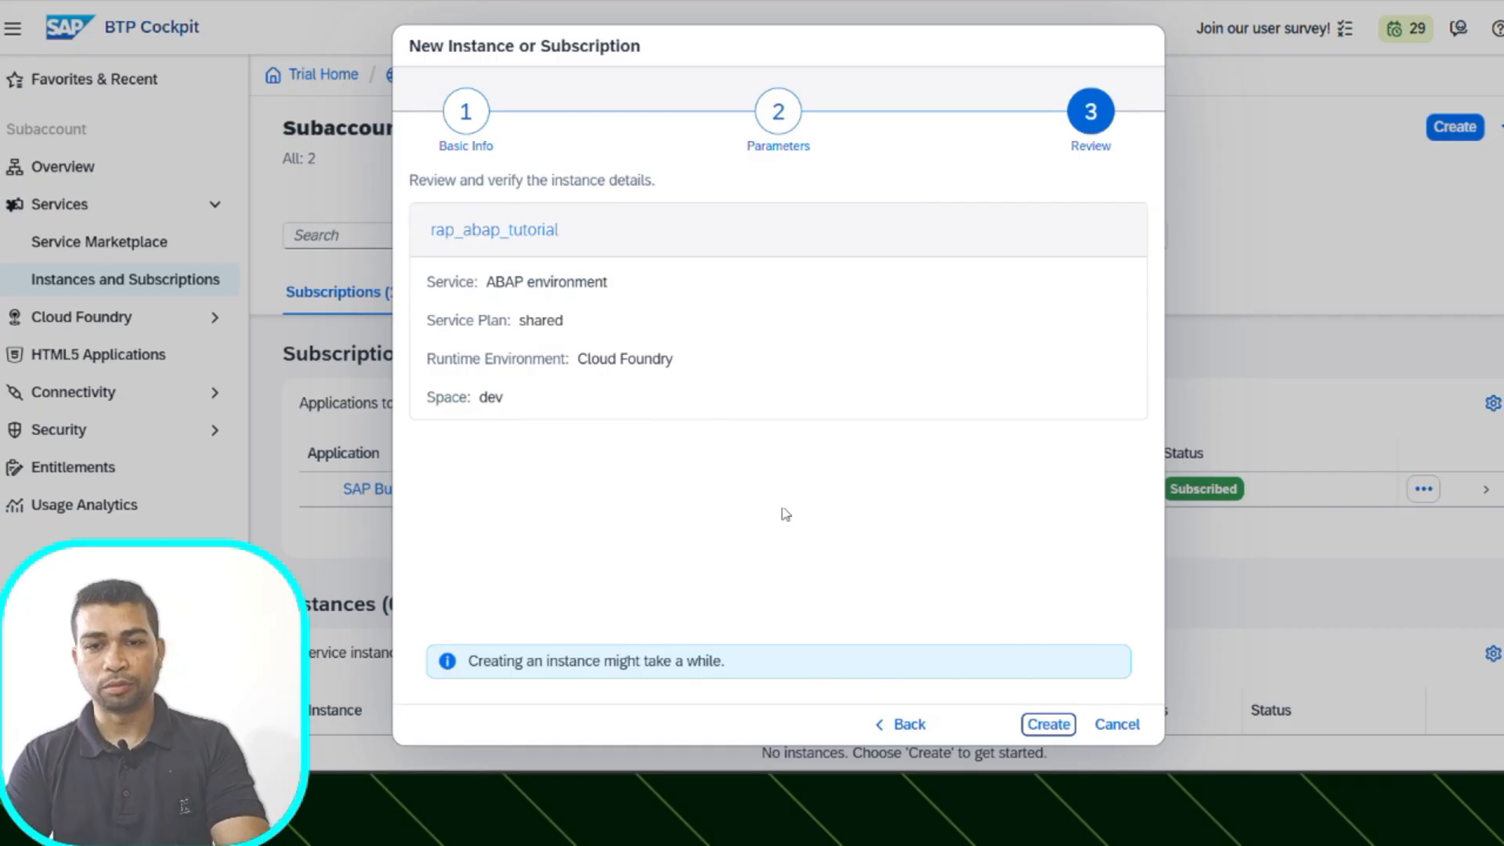
Step: Create the rap_abap_tutorial instance and wait until its status shows Created
click(1048, 725)
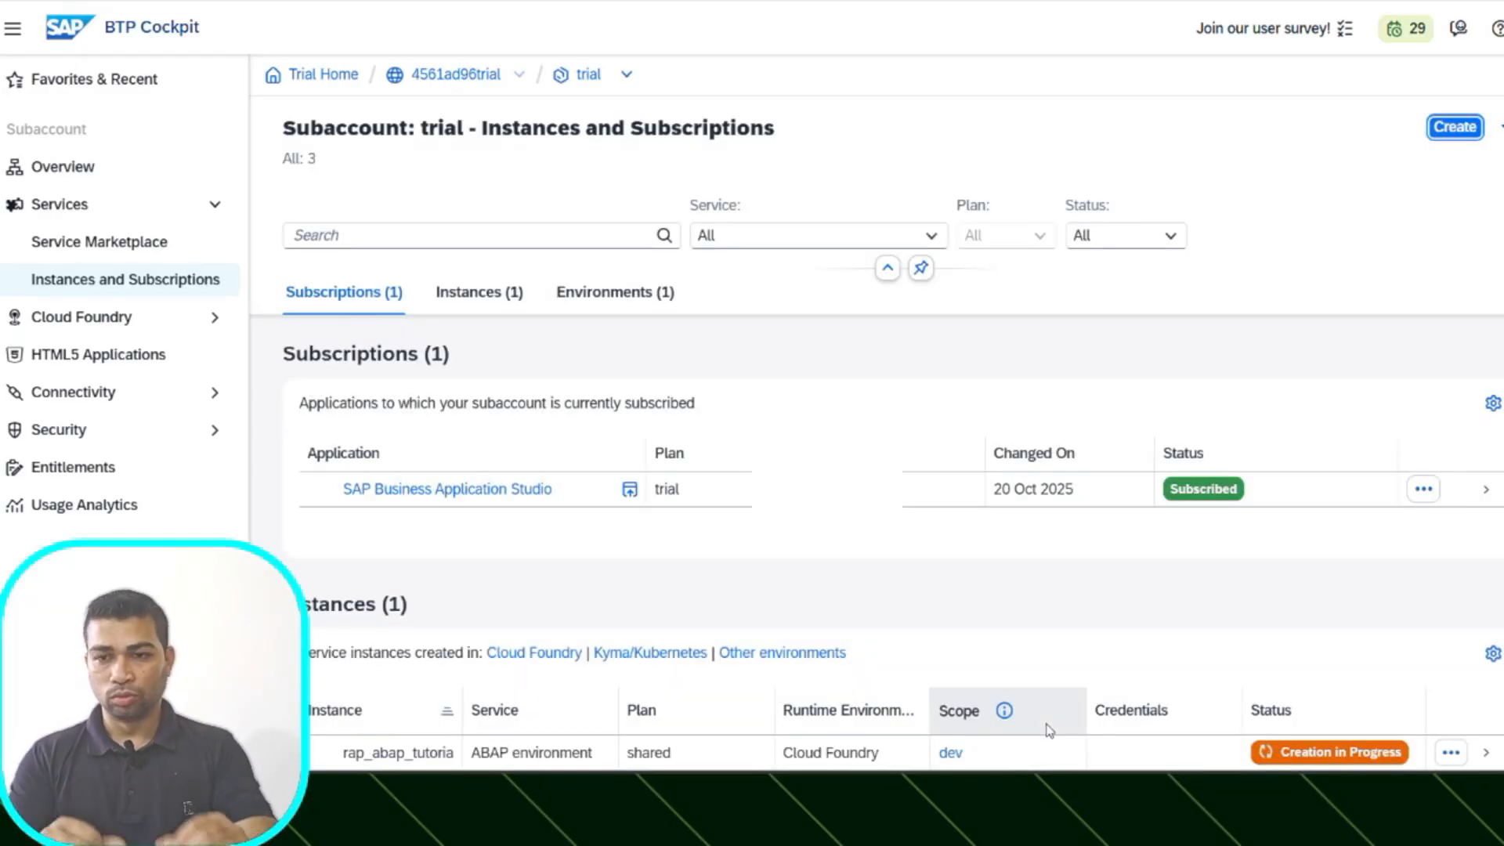
scroll(1228, 654, down, 2)
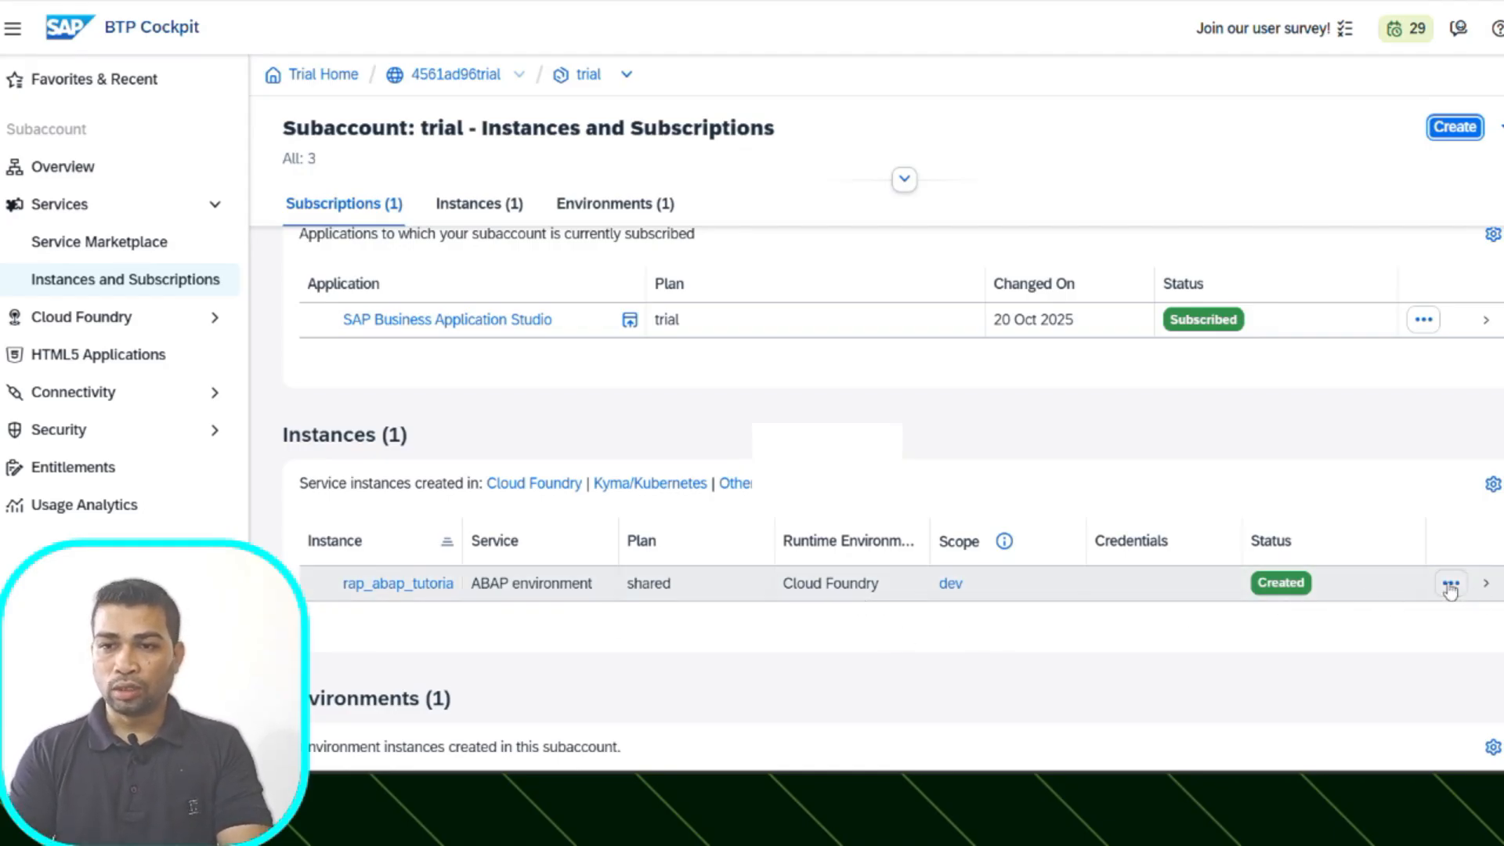
Step: Add a service key named Rap_abap_service_key to the rap_abap_tutorial instance
click(1486, 585)
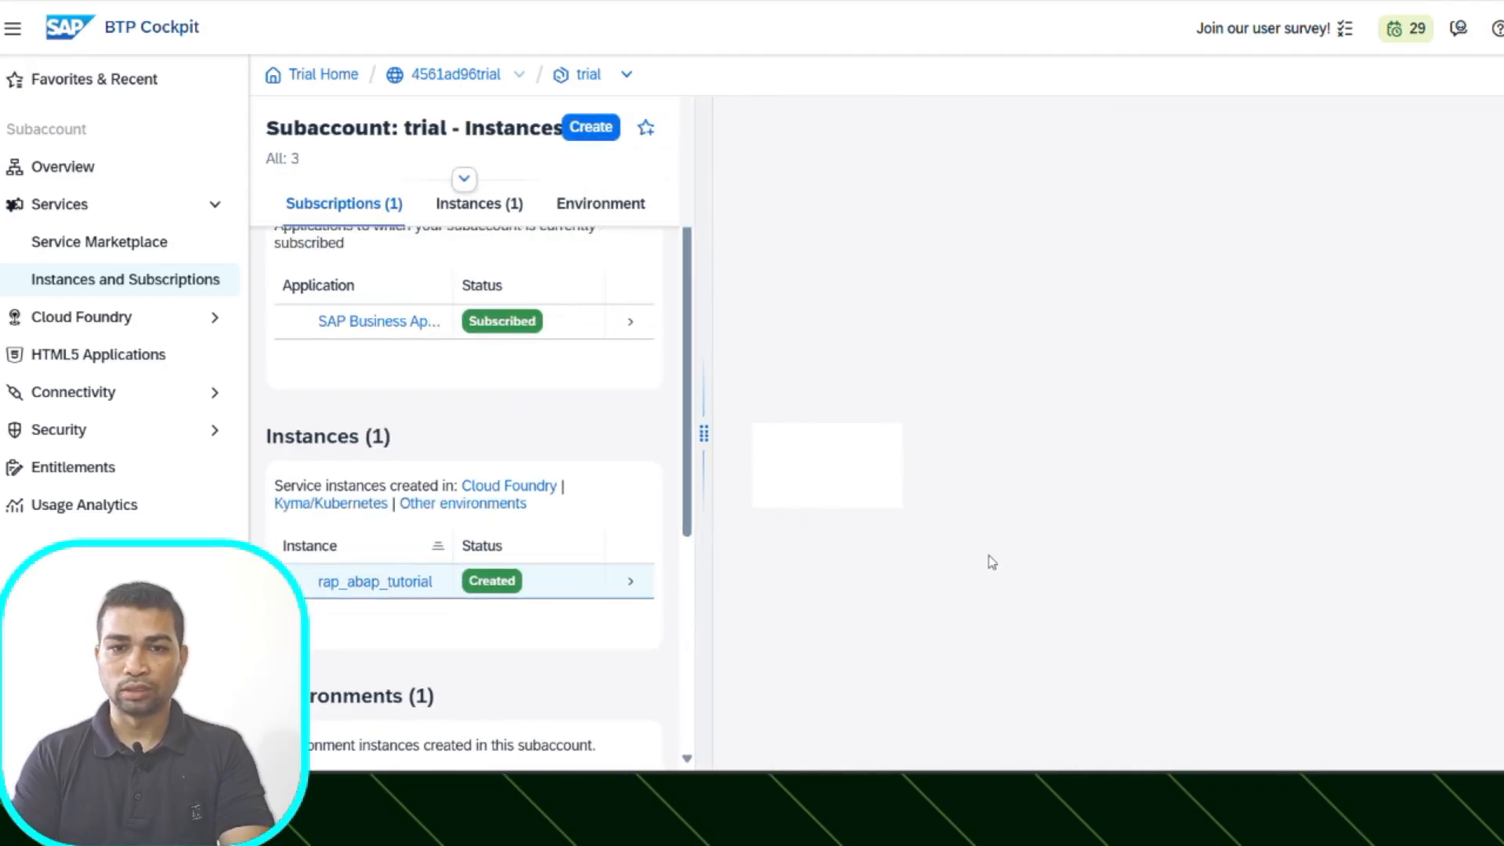
click(626, 583)
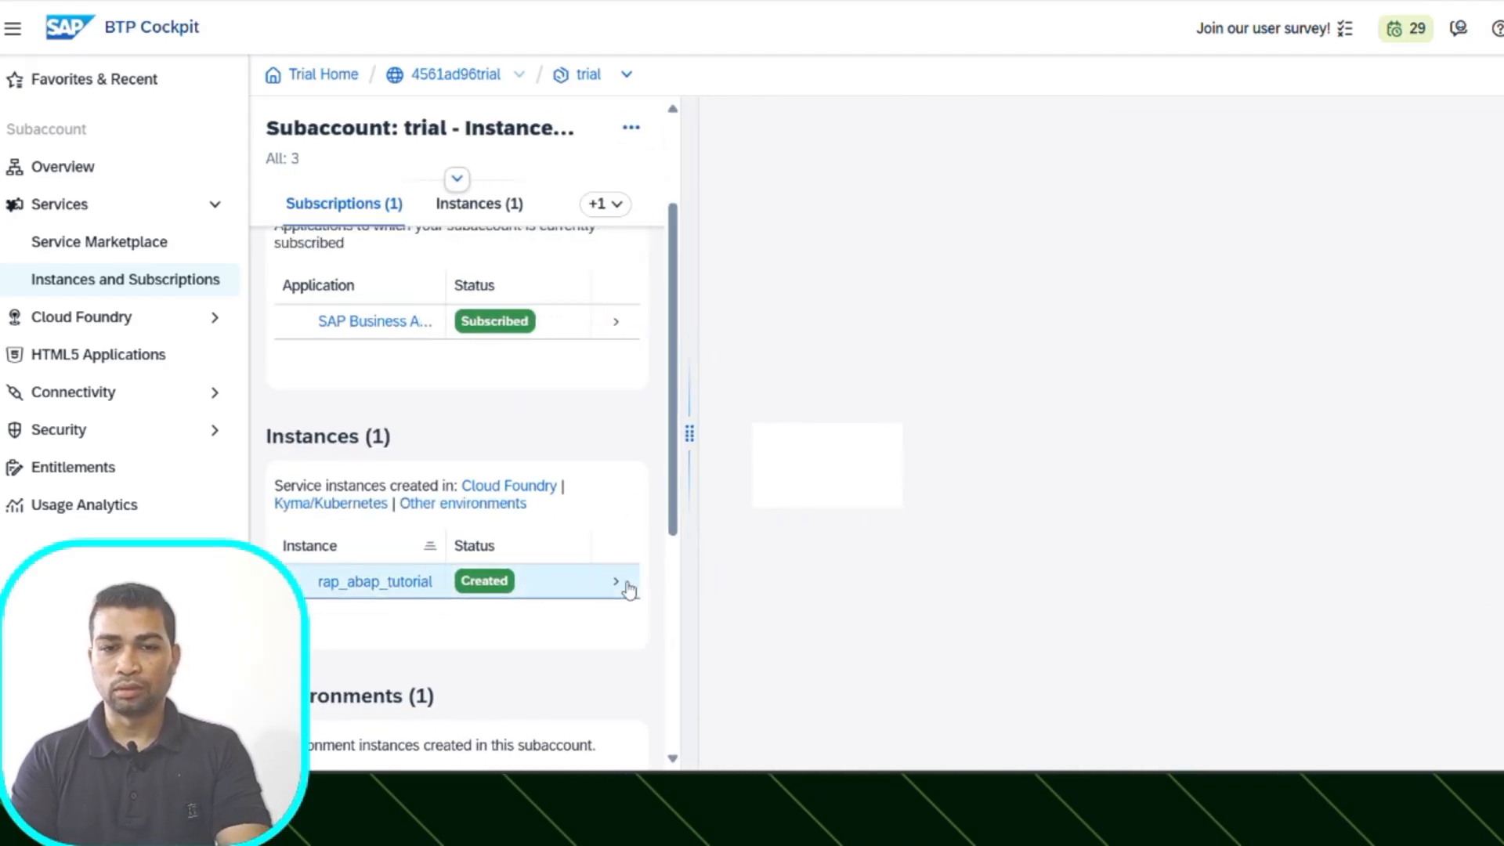
scroll(1024, 615, down, 2)
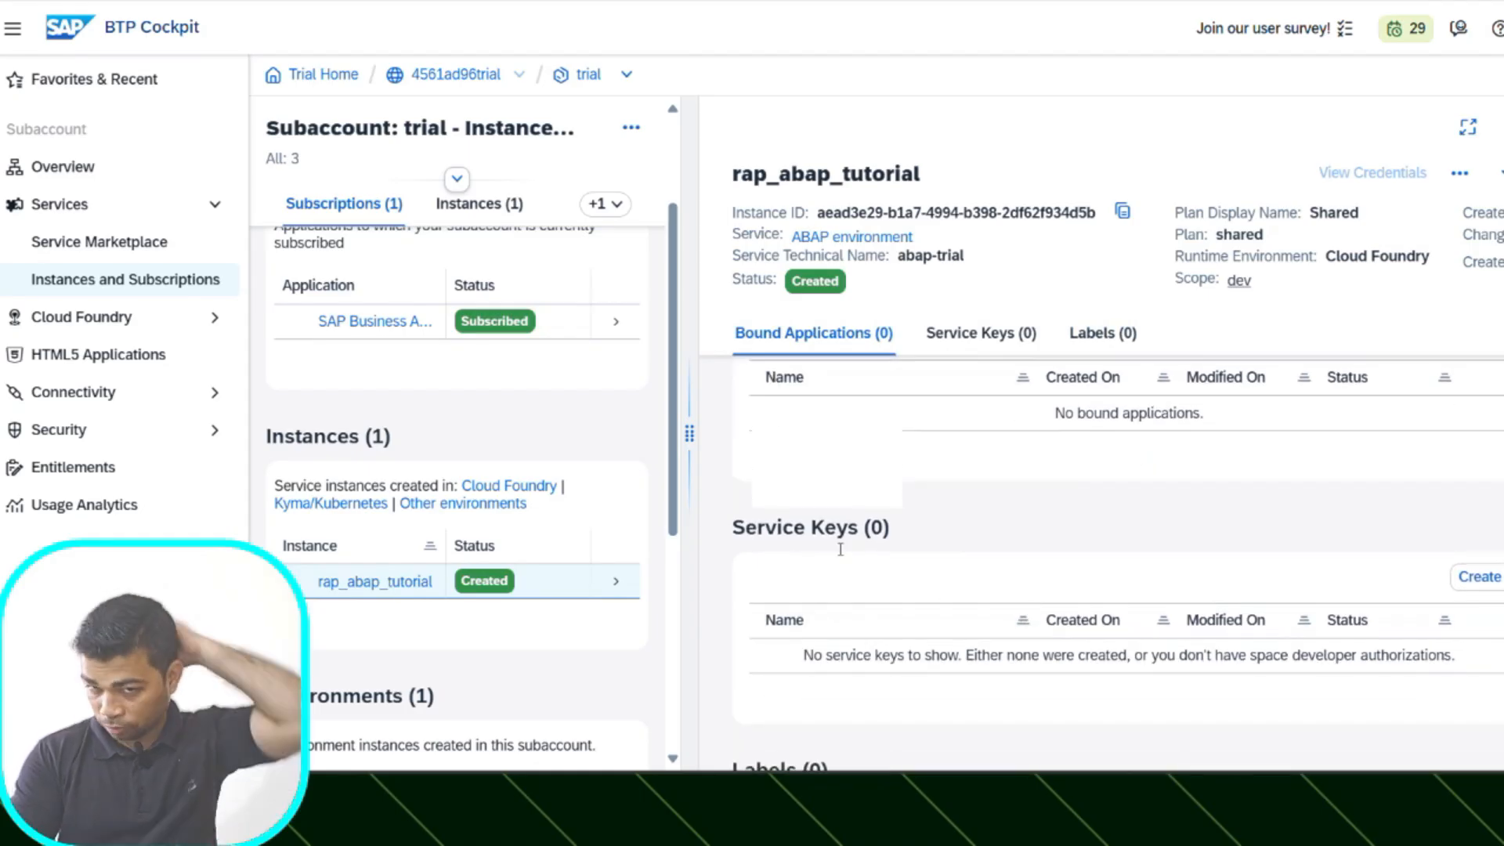
click(1474, 589)
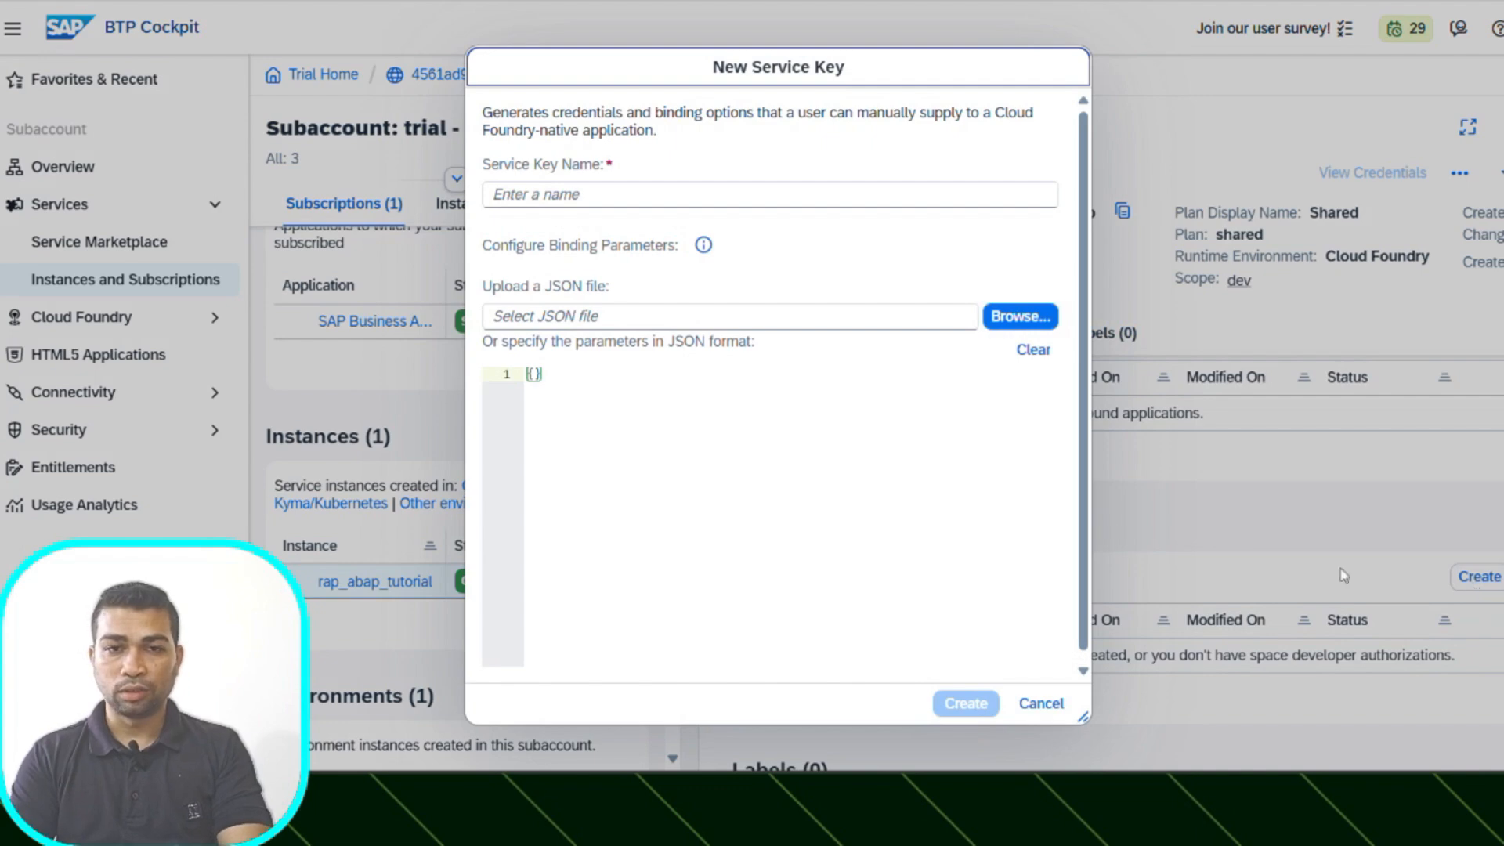
click(701, 191)
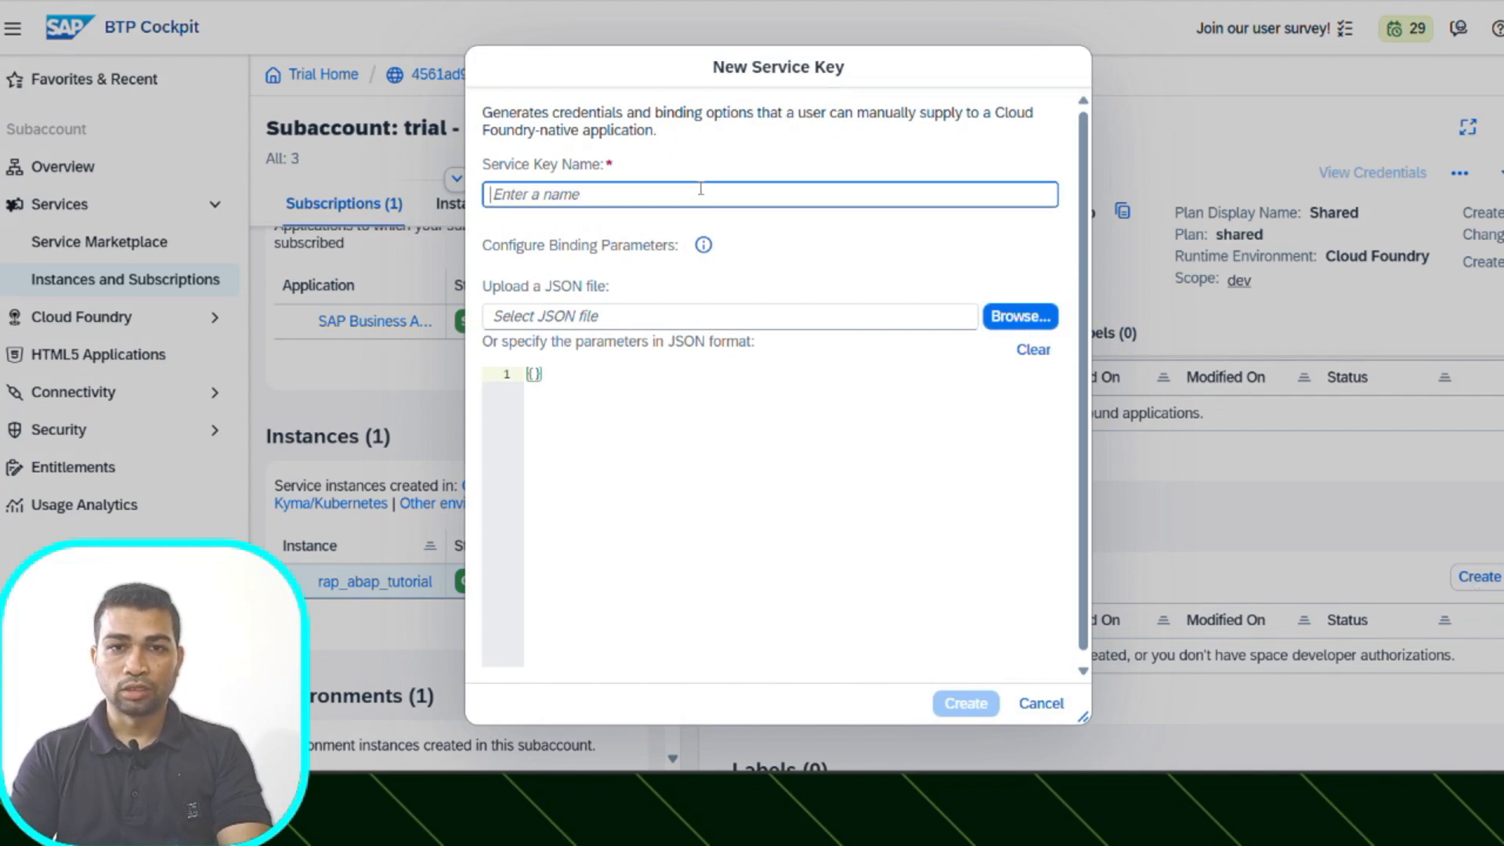
text(Ra)
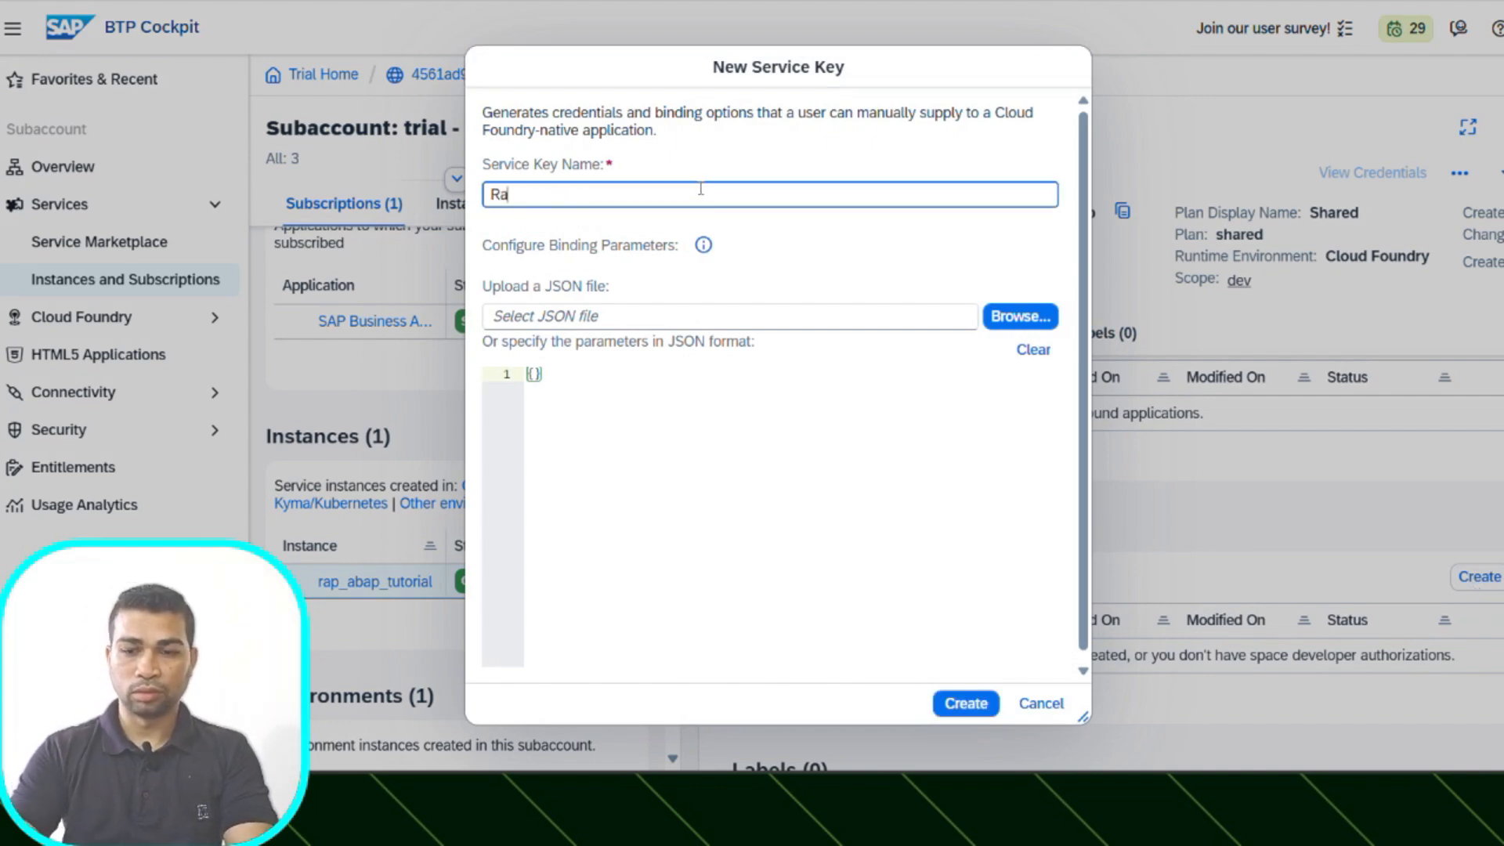
text(p_aba)
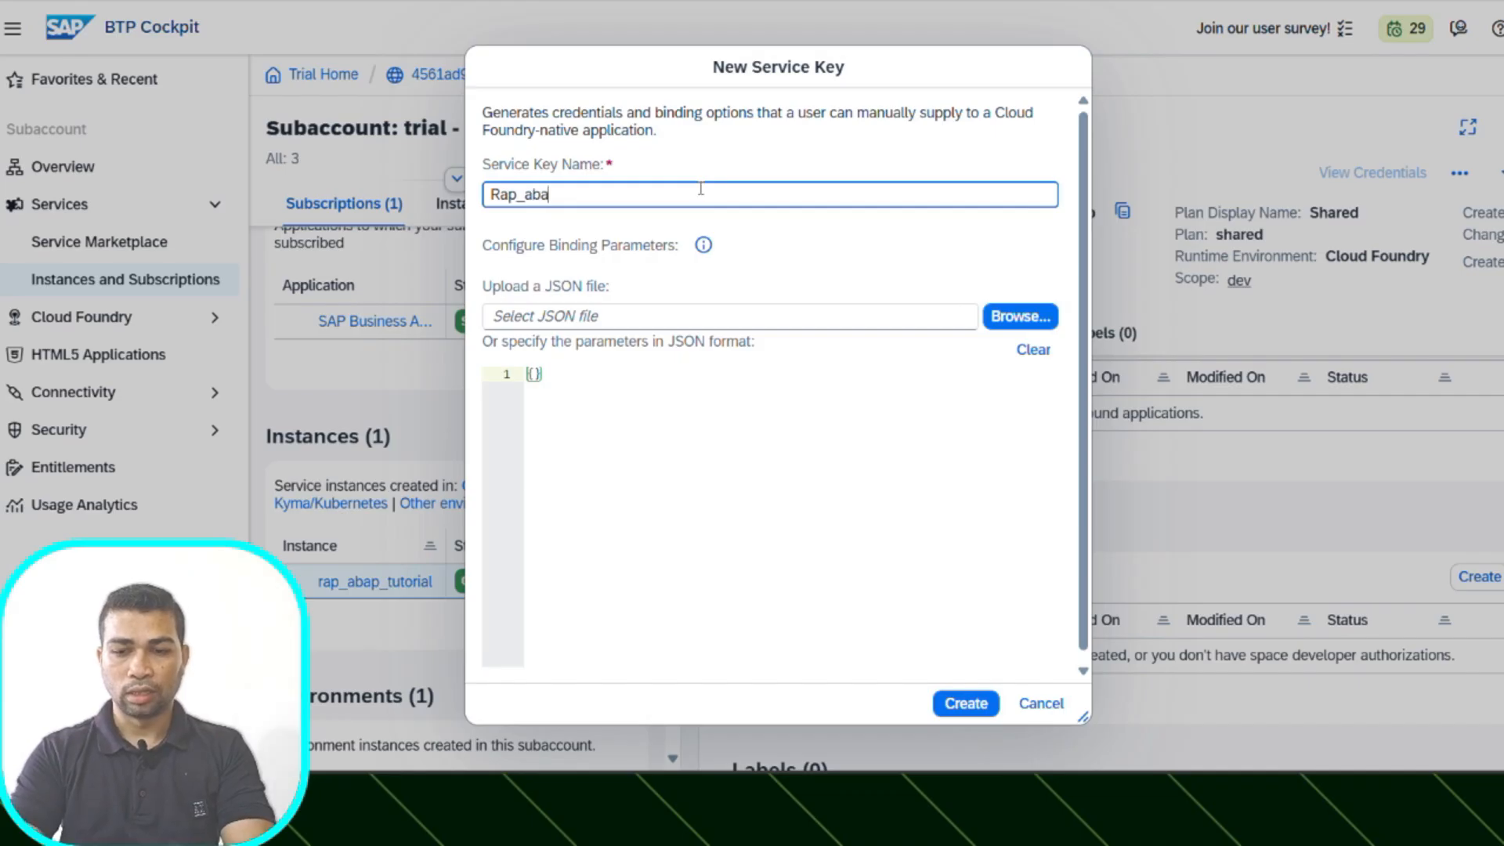
text(p_serv)
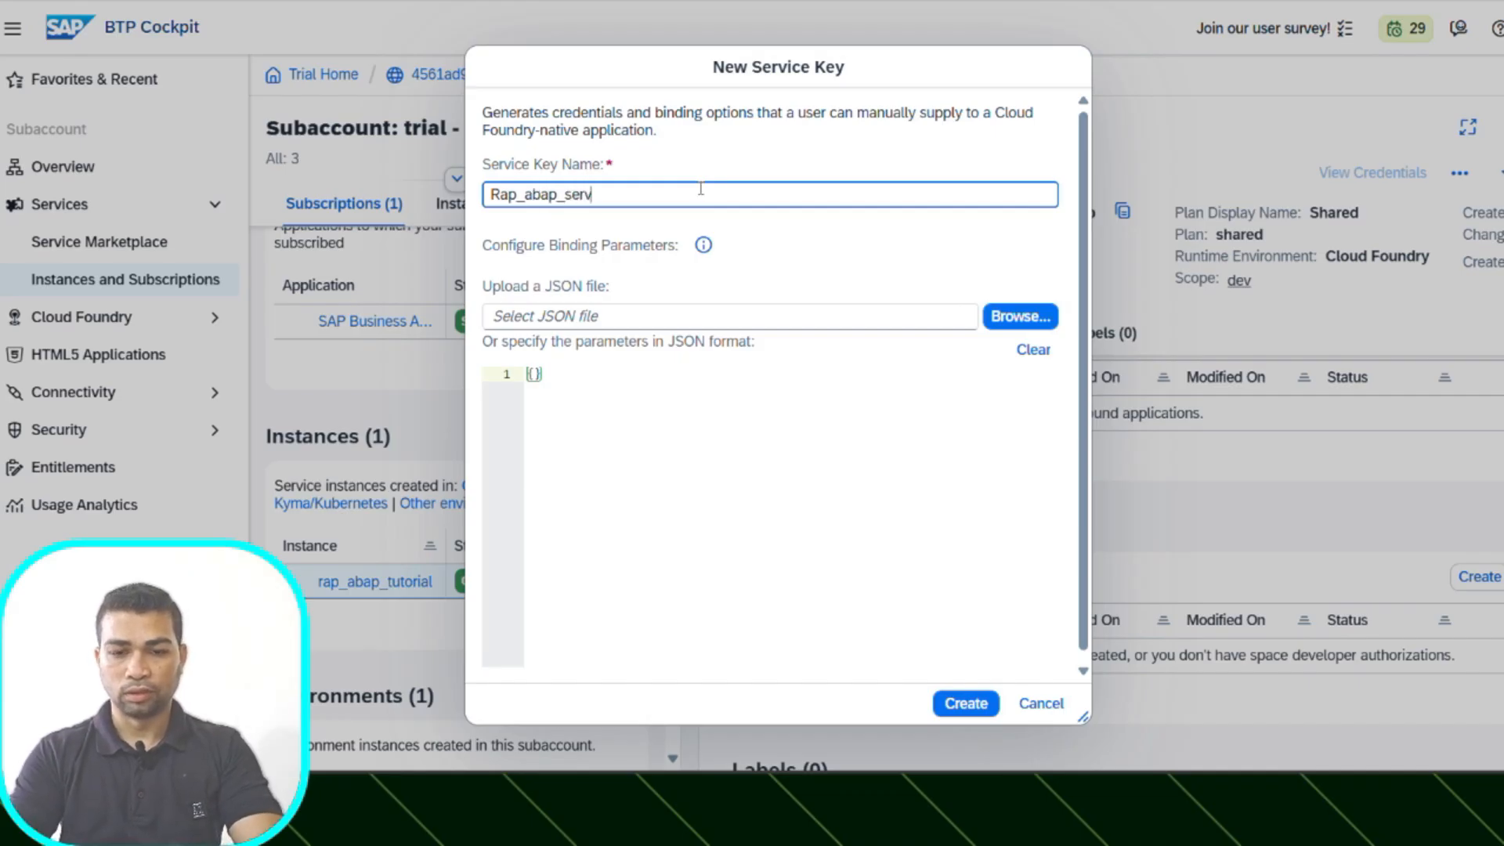
text(ice_key)
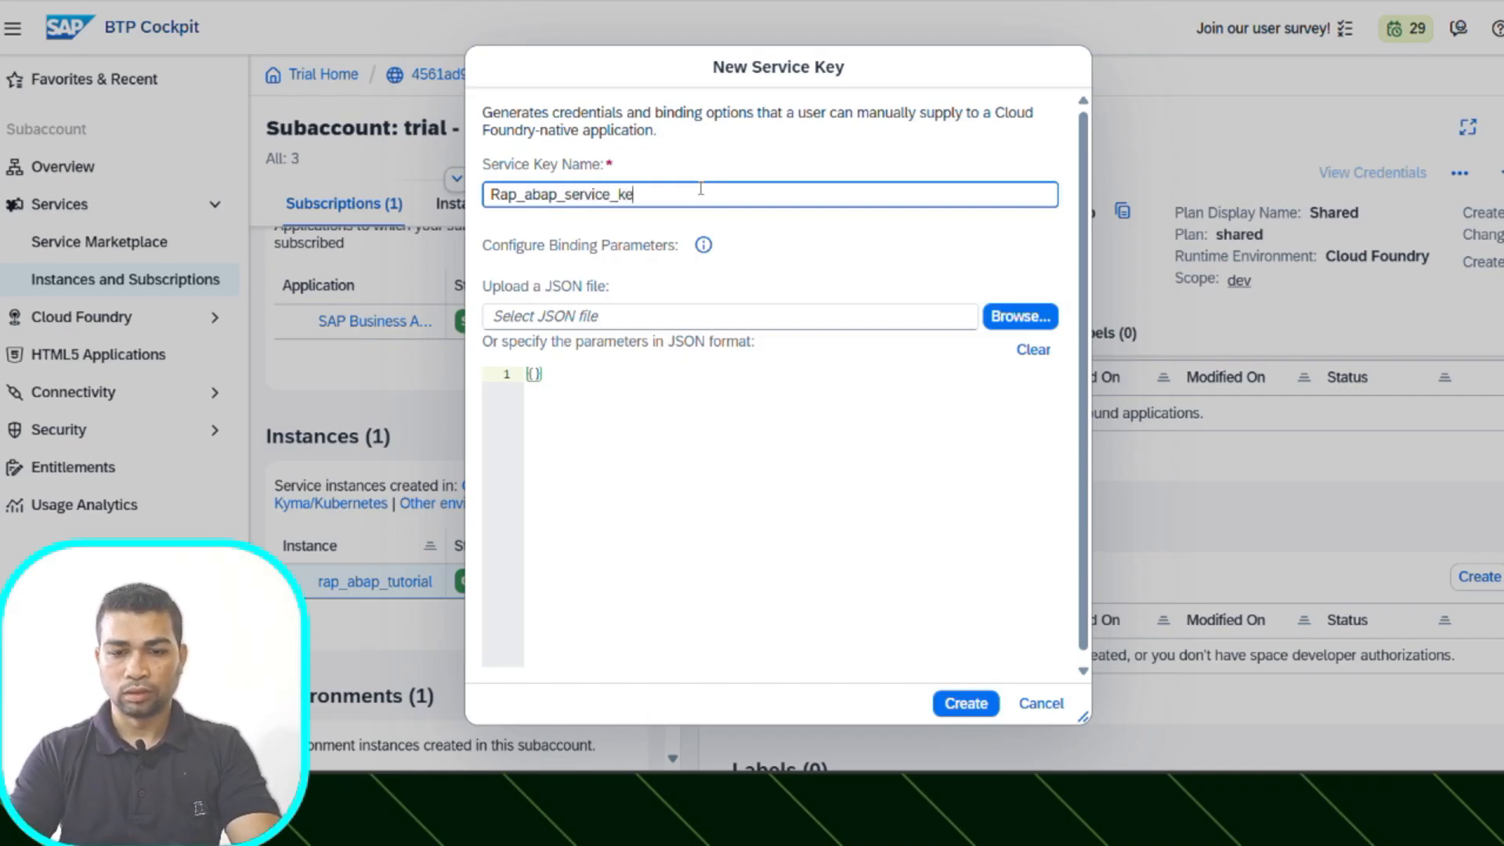
click(969, 704)
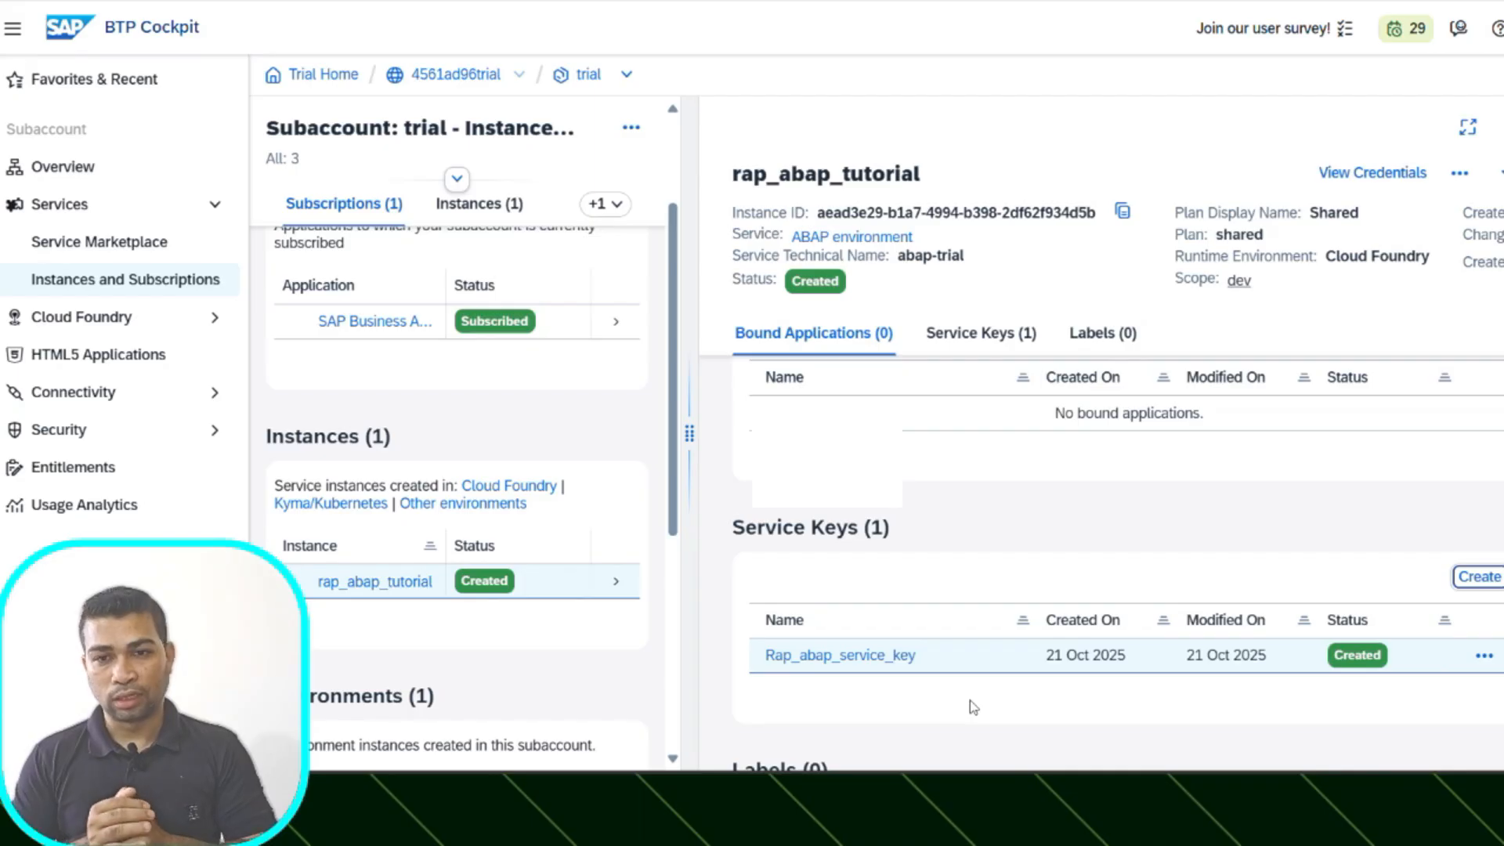
Step: Open the Rap_abap_service_key credentials and scroll through the JSON
click(852, 666)
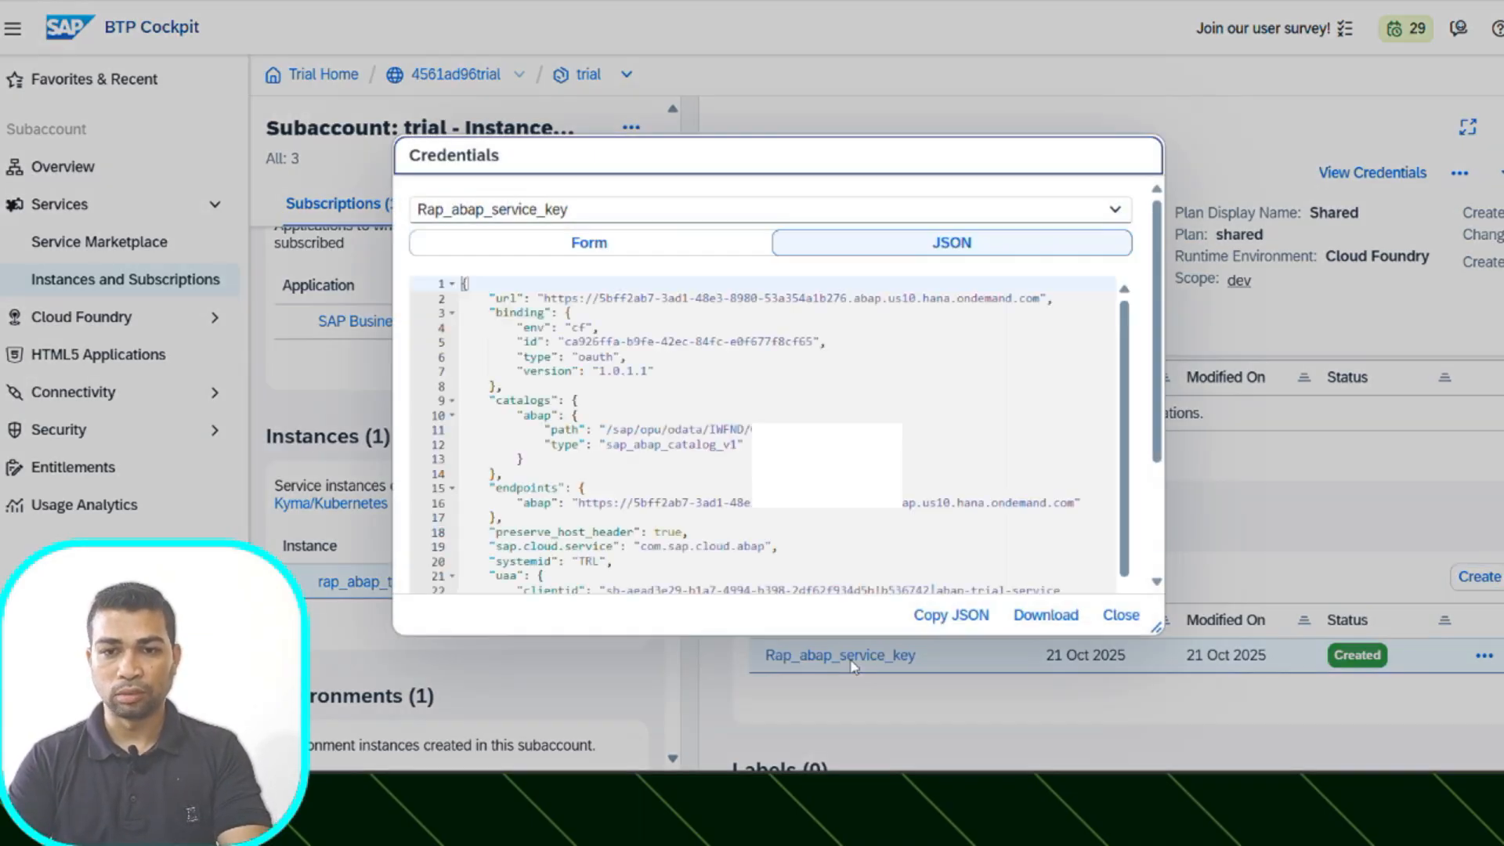
scroll(757, 417, down, 2)
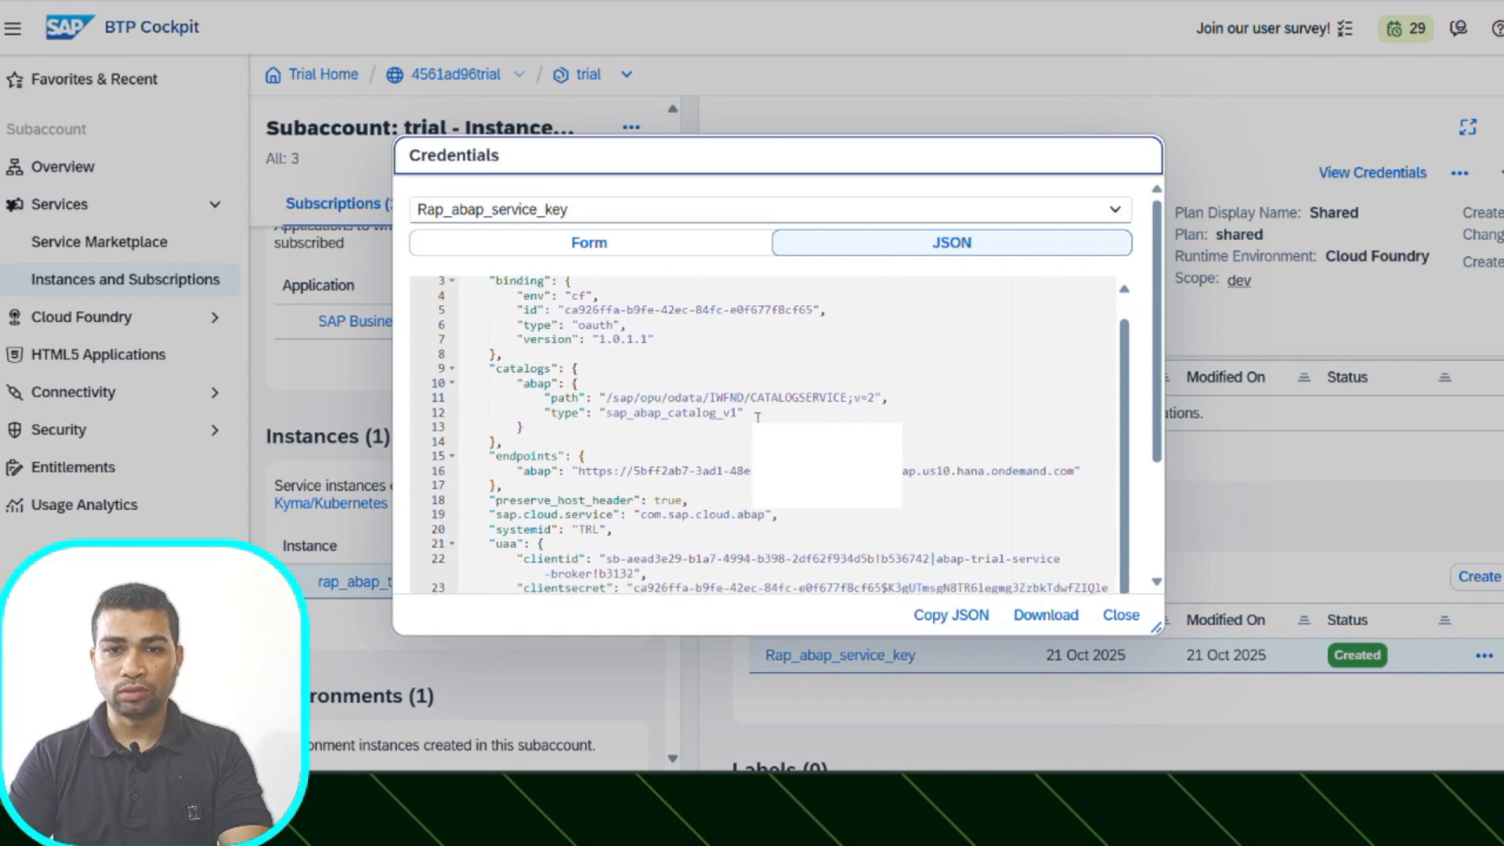
scroll(715, 398, up, 2)
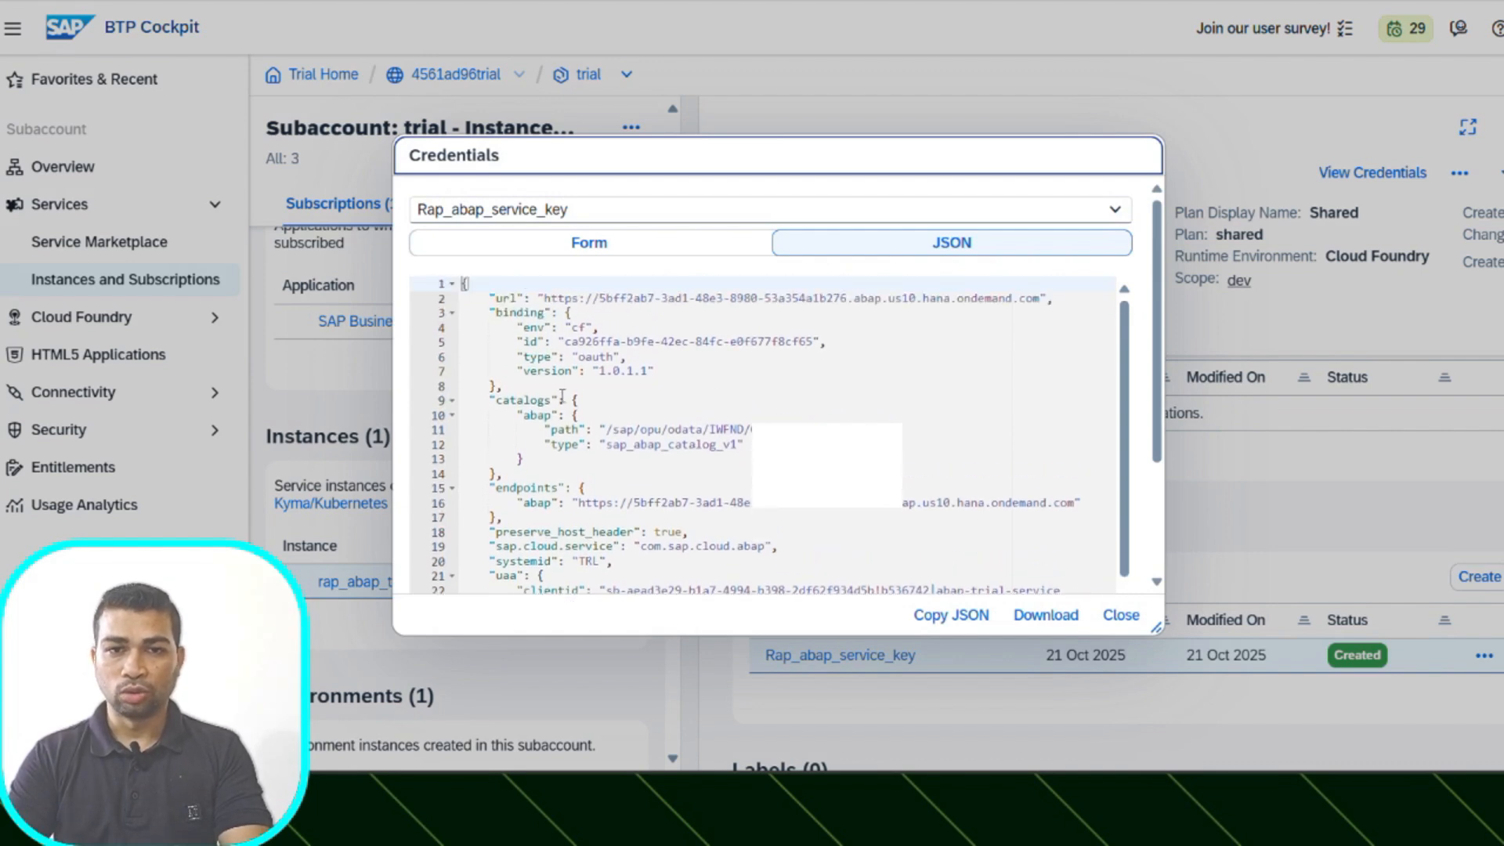
scroll(656, 445, down, 3)
scroll(656, 445, down, 5)
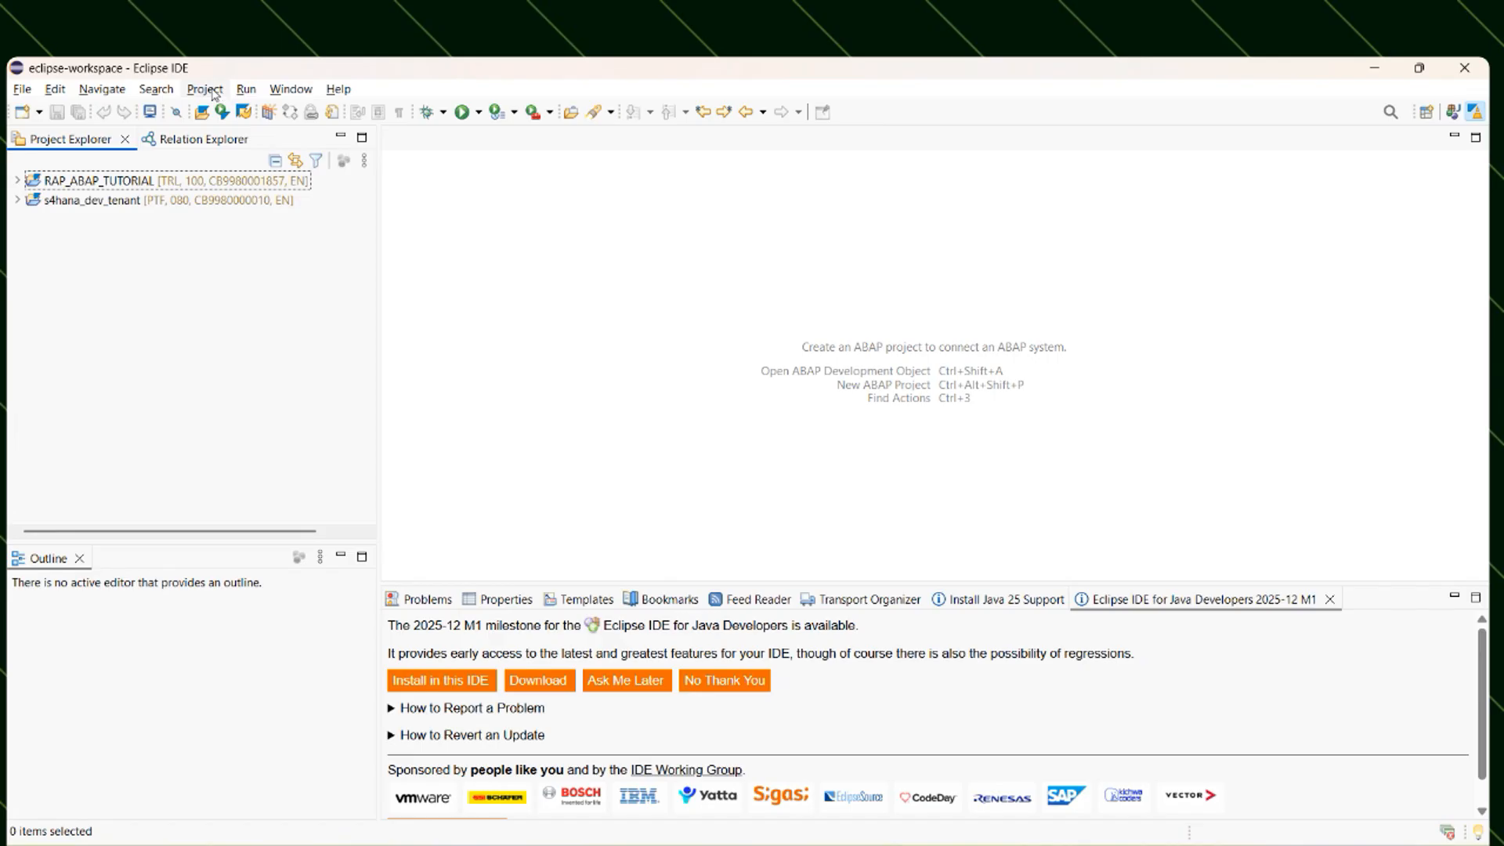
Step: Start a new ABAP Cloud Project from the File > New menu
click(284, 91)
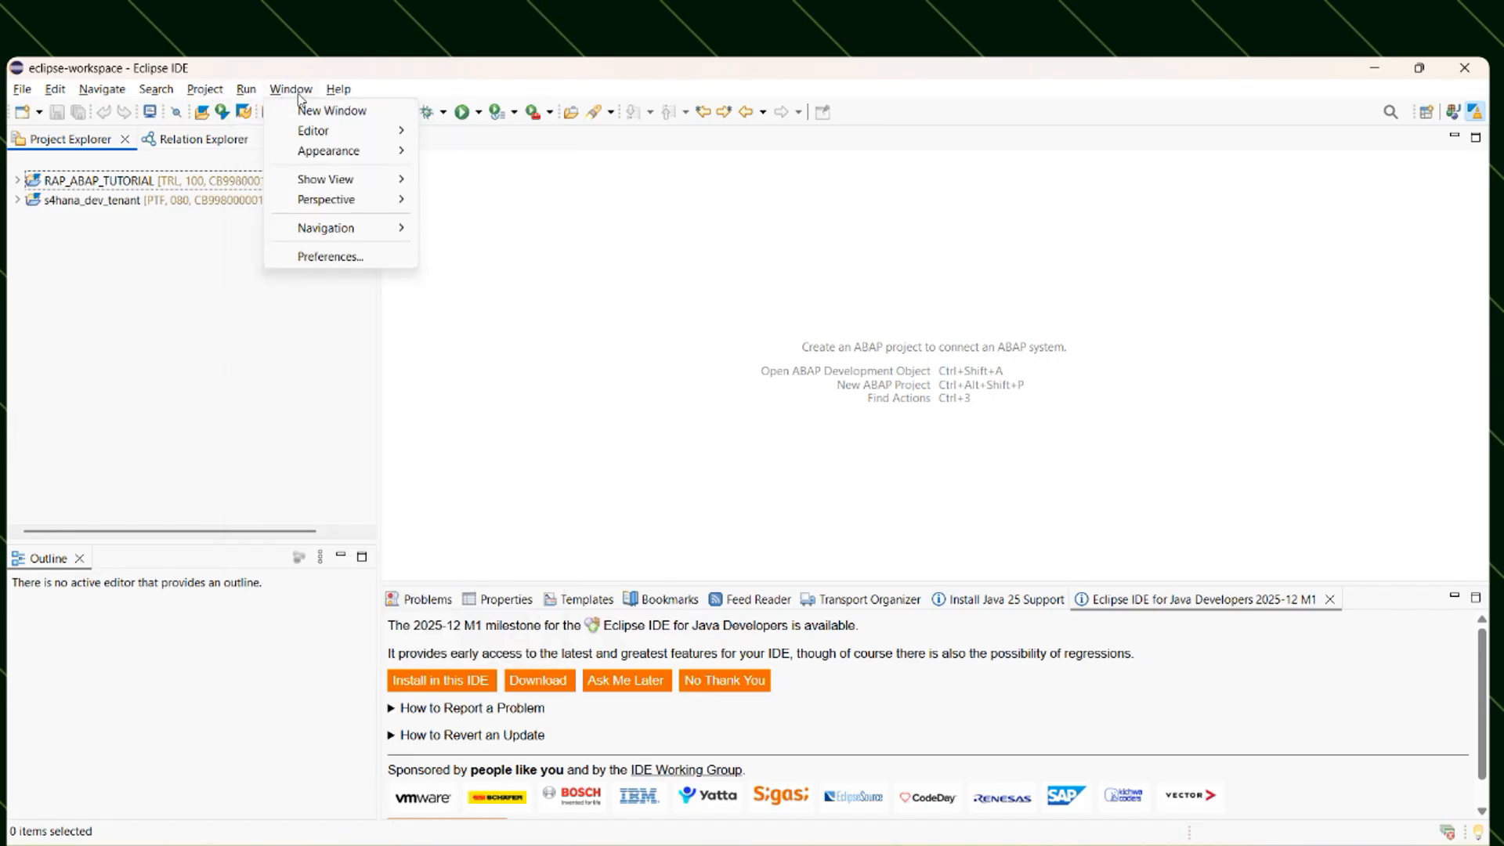
click(297, 93)
click(22, 95)
click(22, 96)
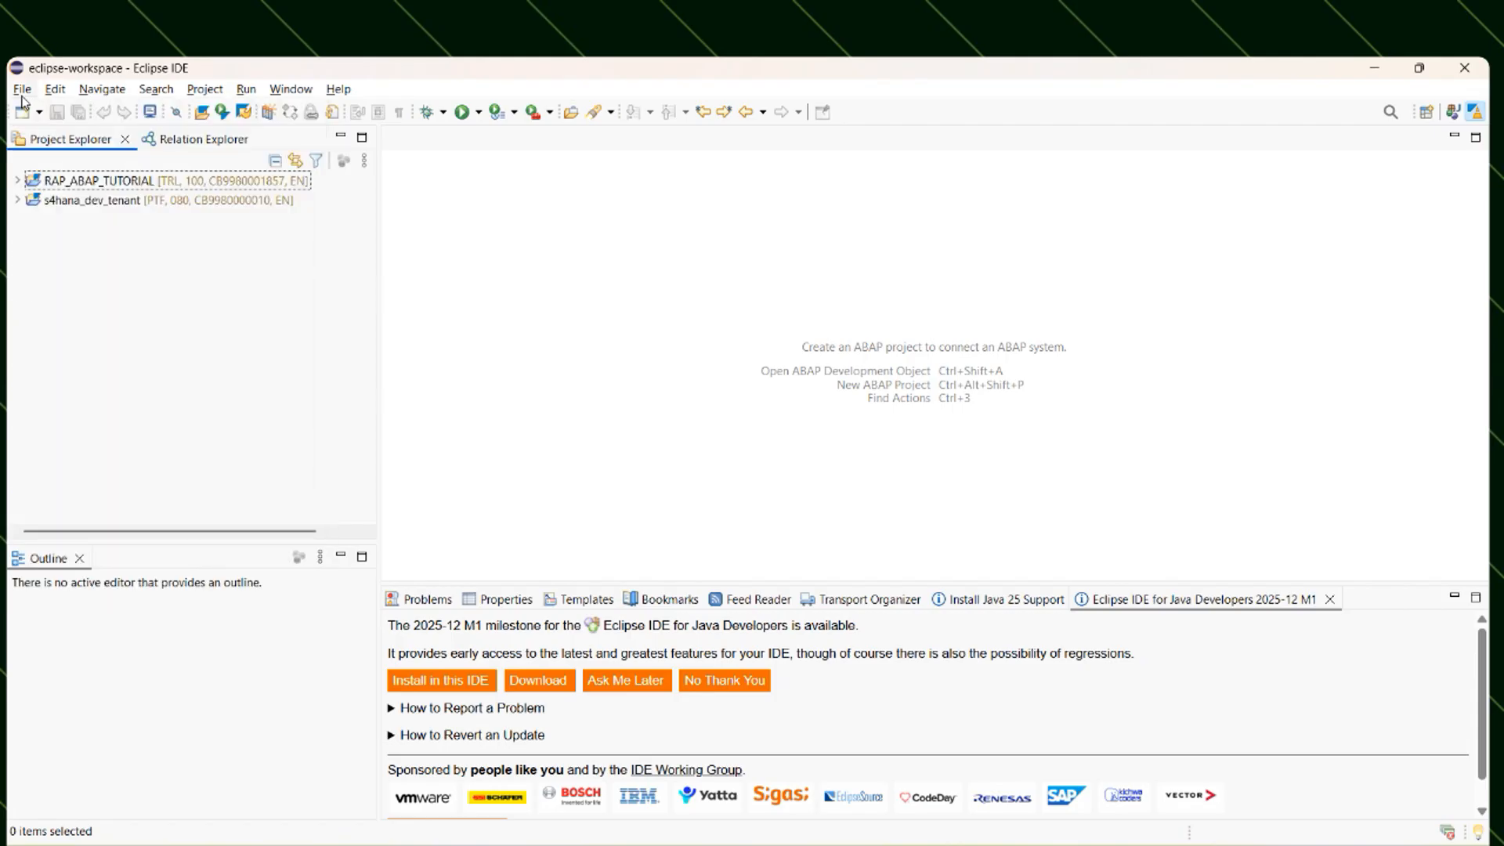
click(22, 97)
mouse_move(73, 119)
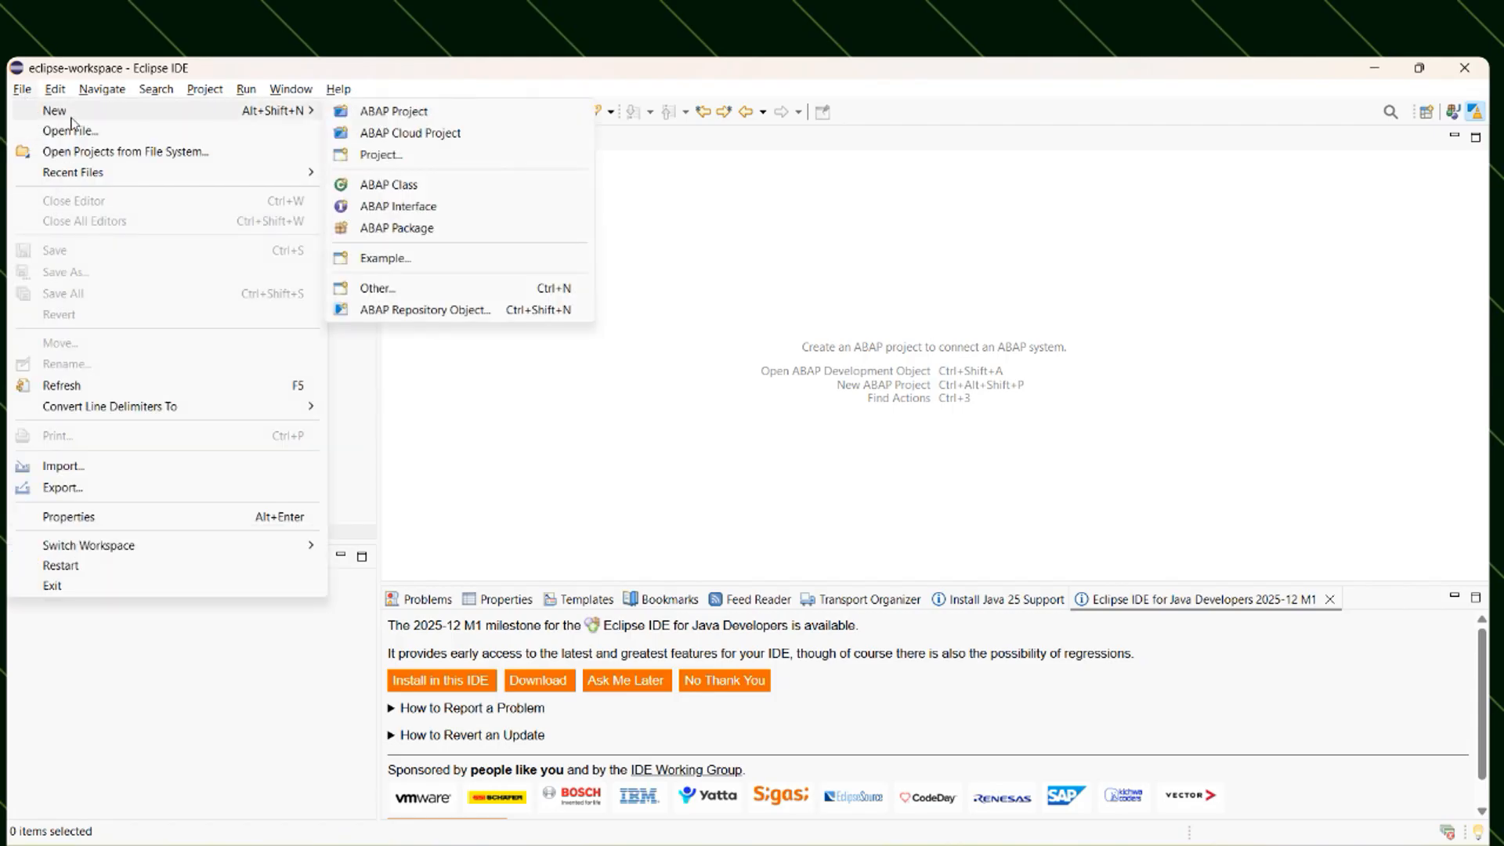
click(456, 135)
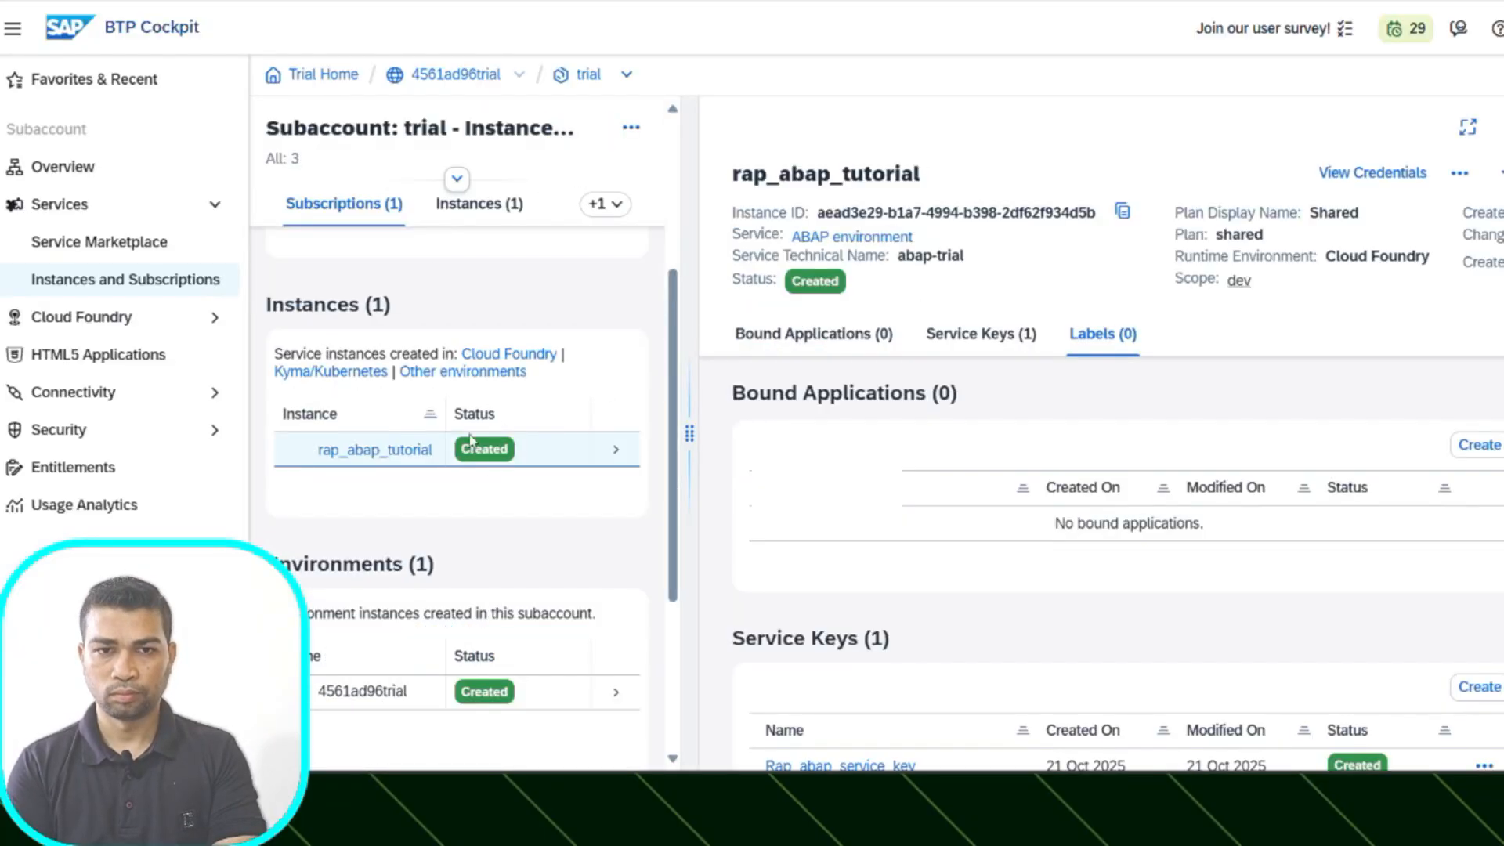
Step: Reopen the Rap_abap_service_key credentials and select the url value in the JSON
scroll(791, 564, down, 3)
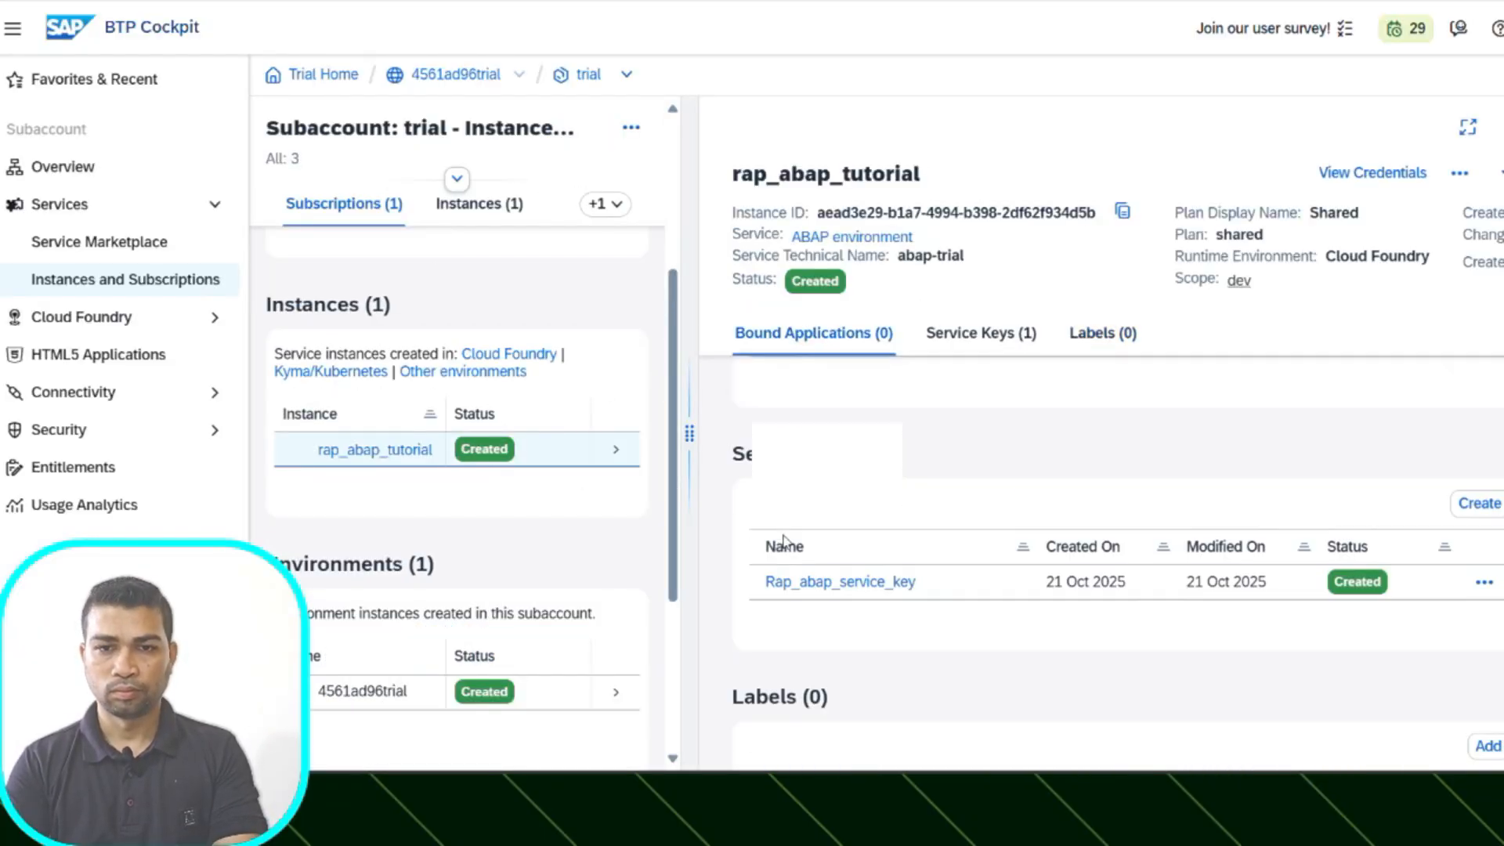
click(807, 583)
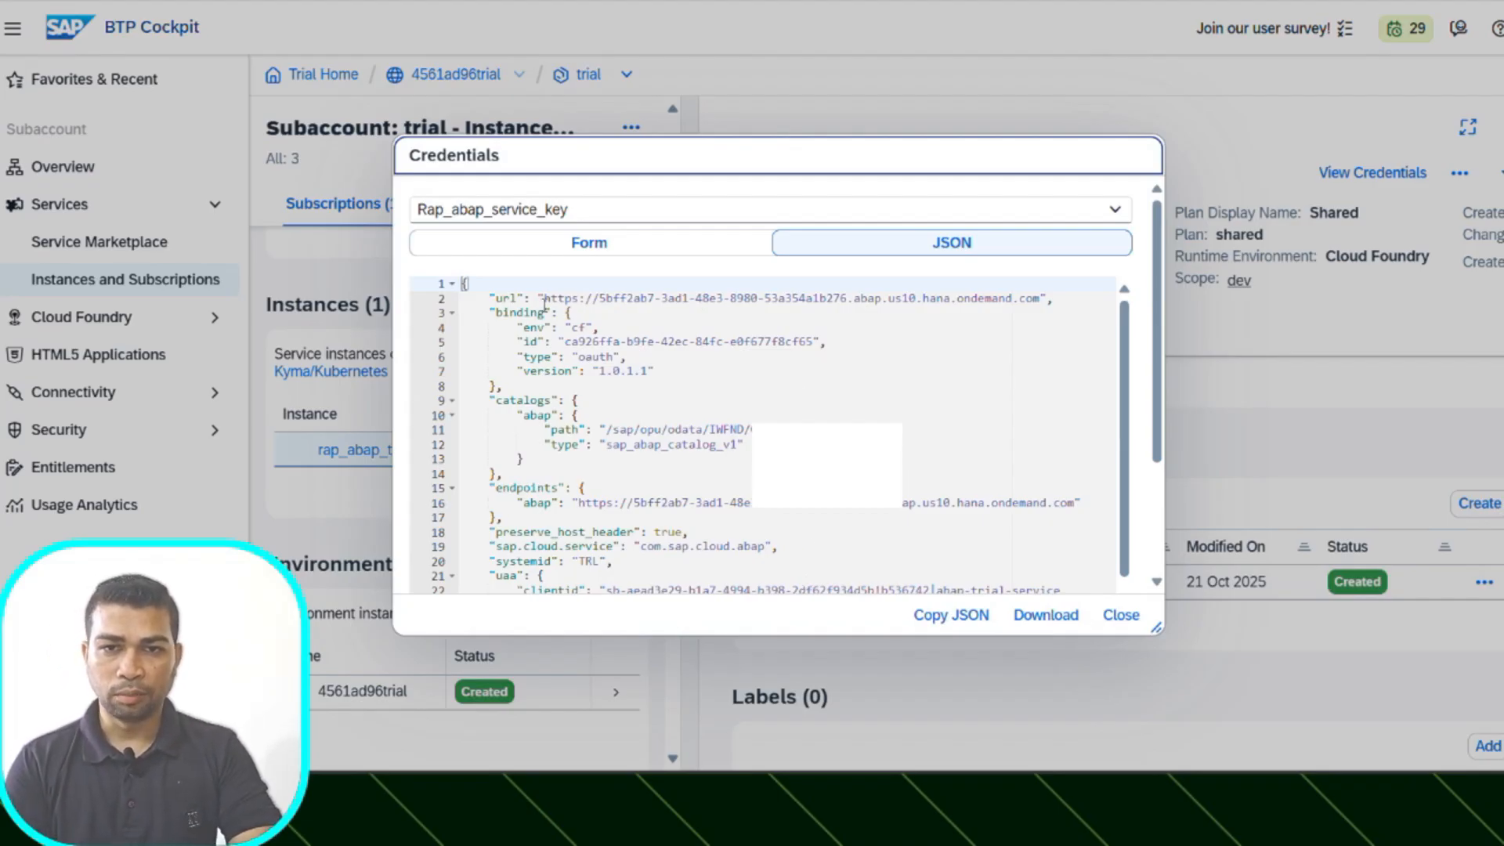
drag(546, 301, 1041, 302)
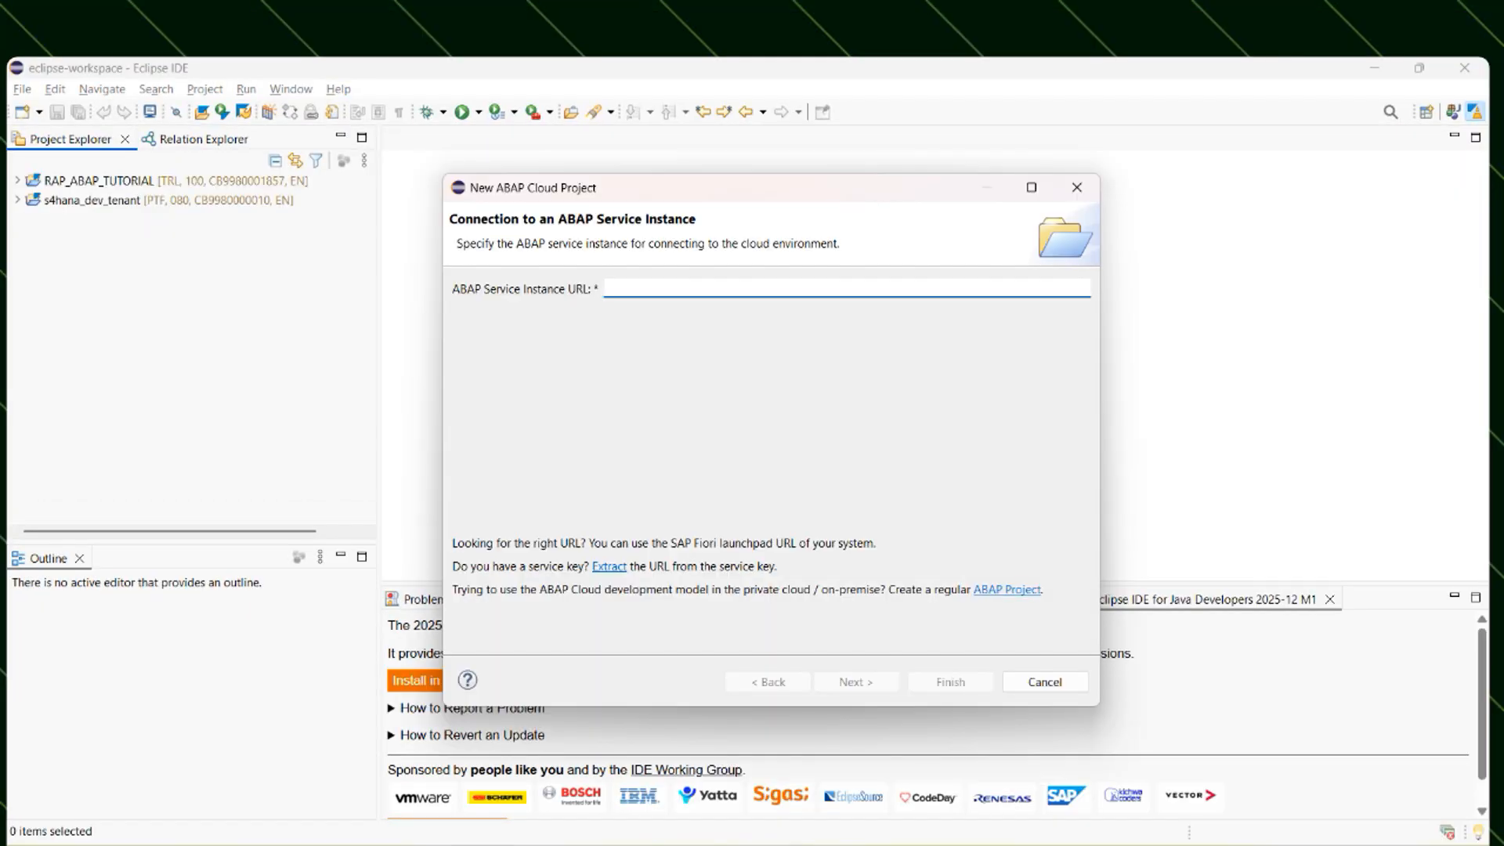
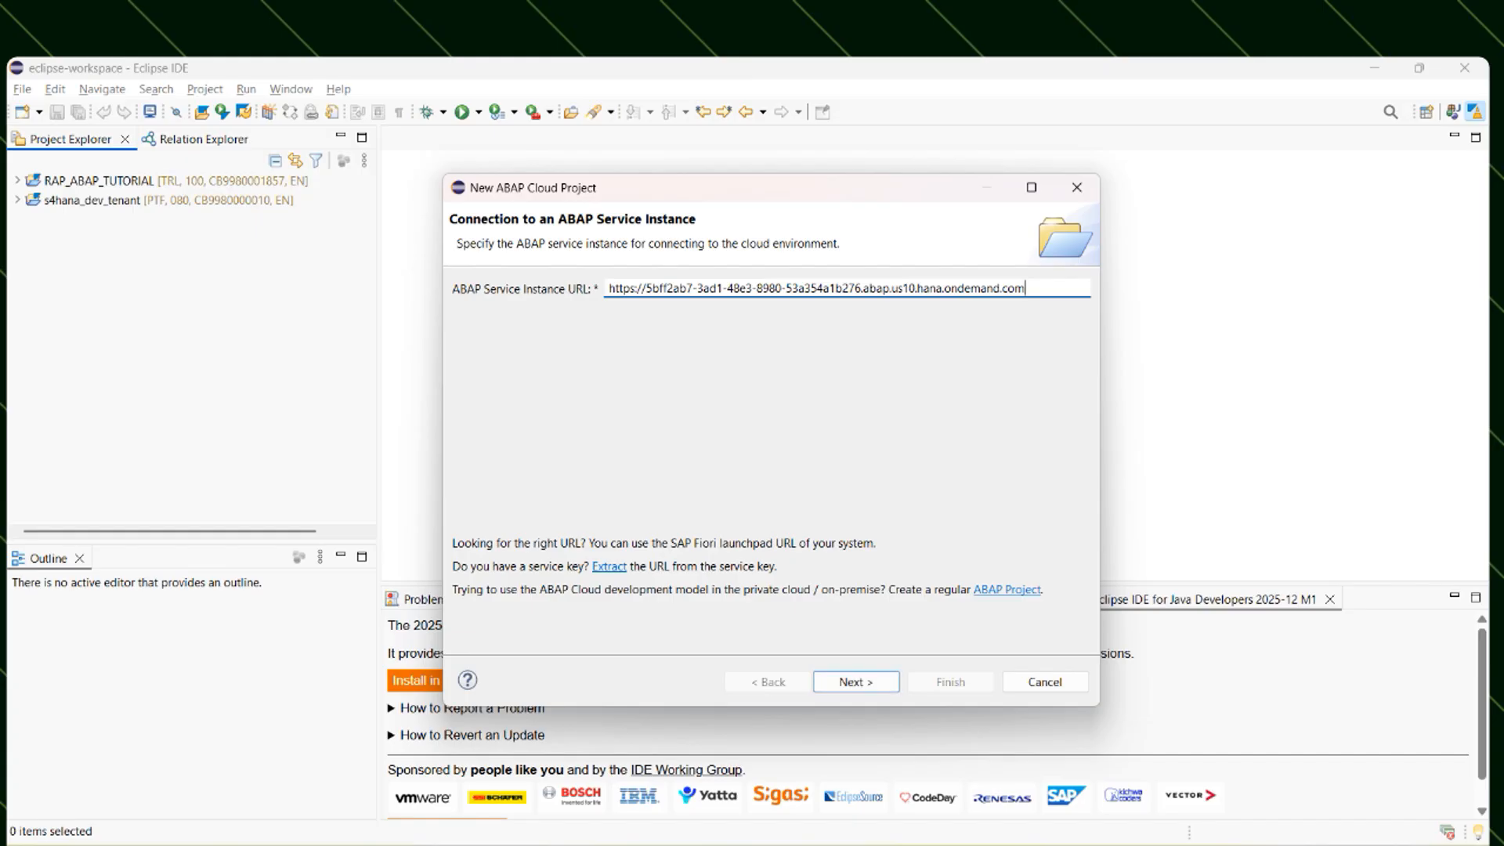
Step: Paste the copied URL into the ABAP Service Instance URL field and proceed
click(861, 682)
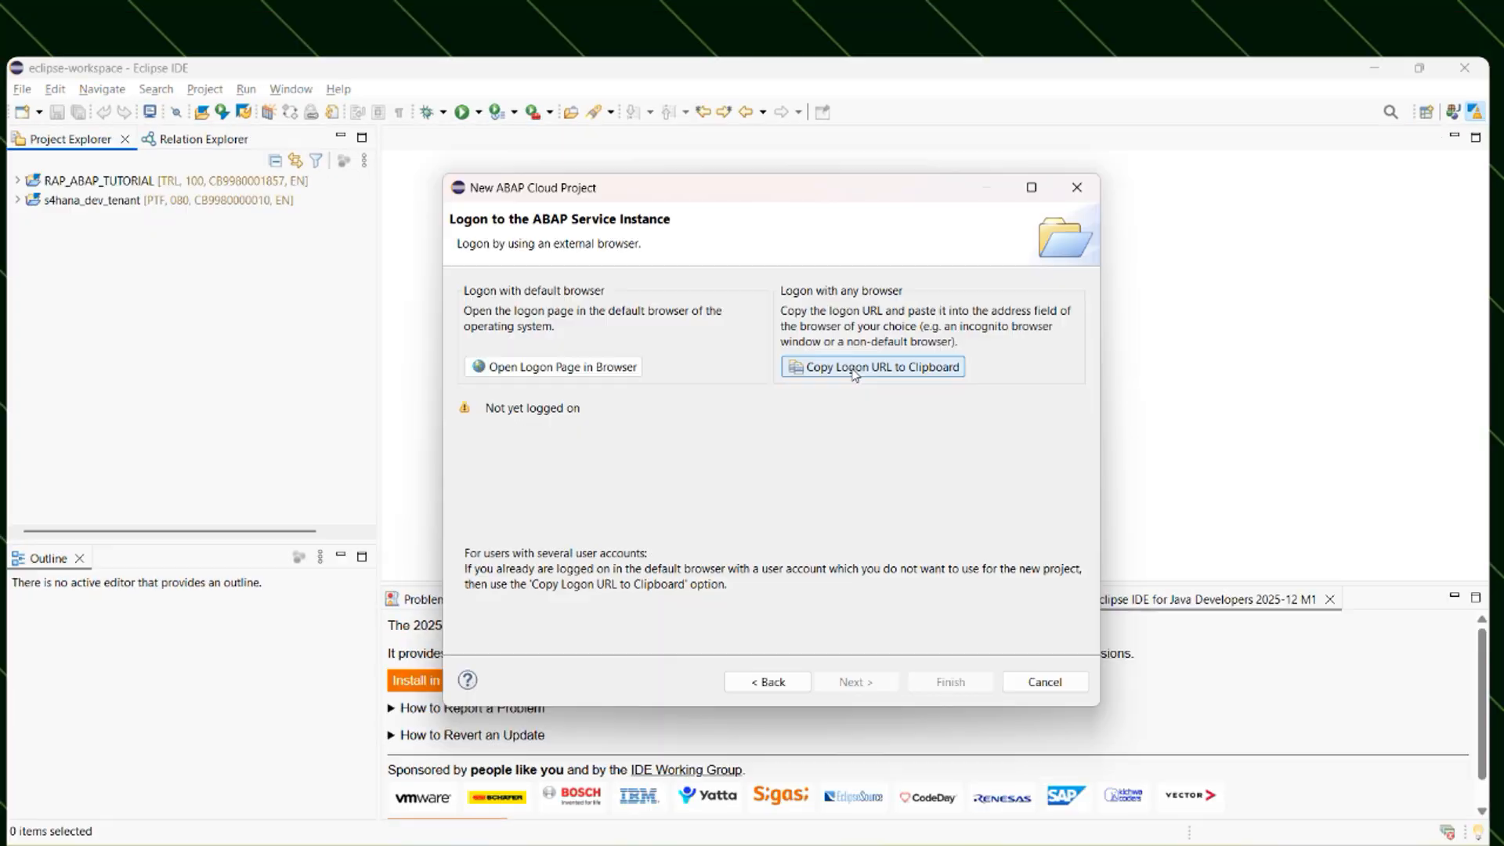
Step: Copy the ADT logon URL and open it in a new Edge tab to sign in
click(855, 373)
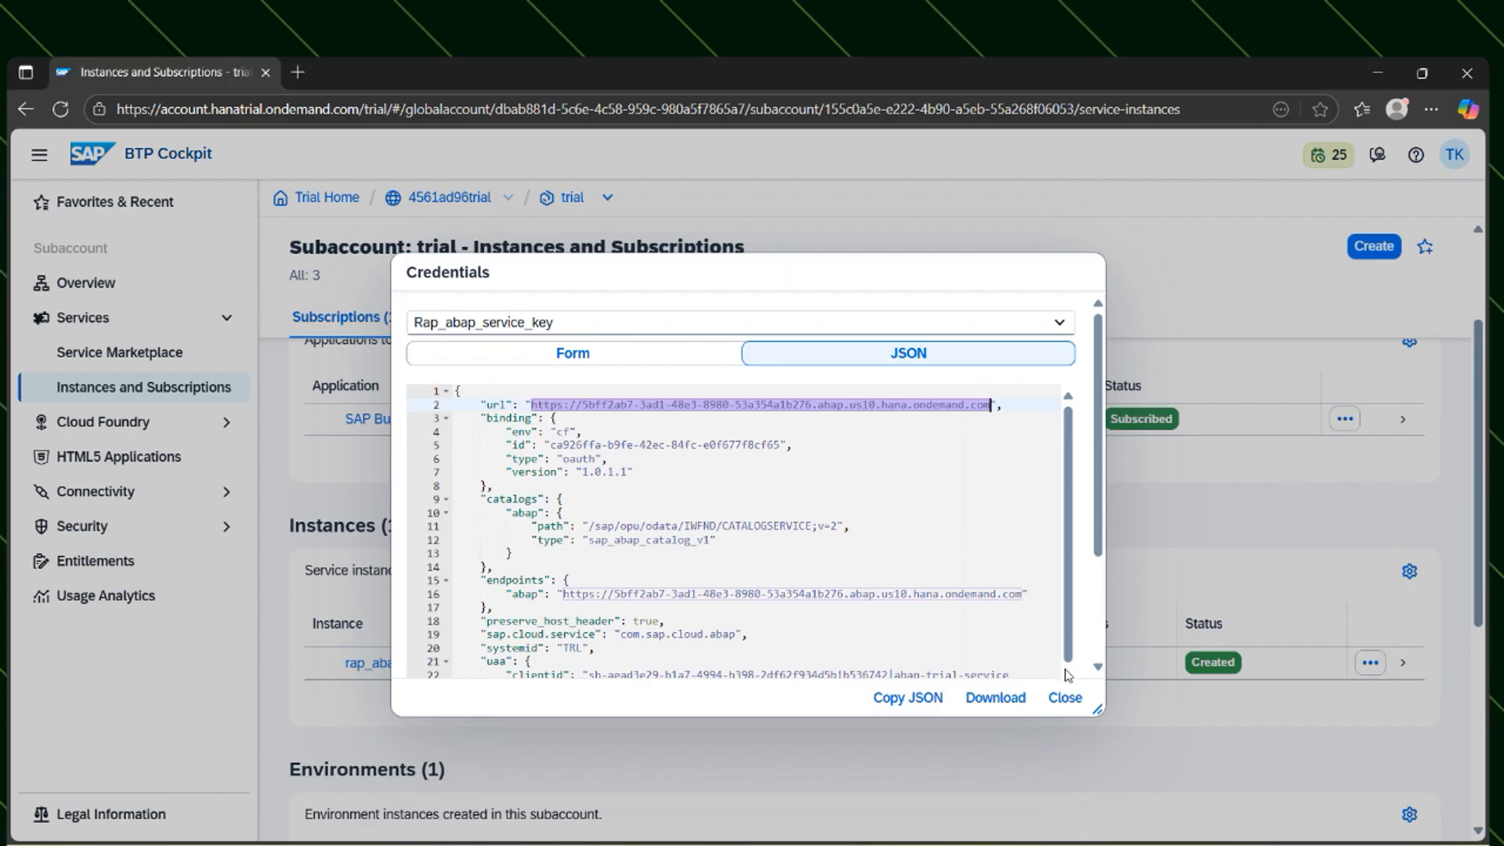
click(1067, 698)
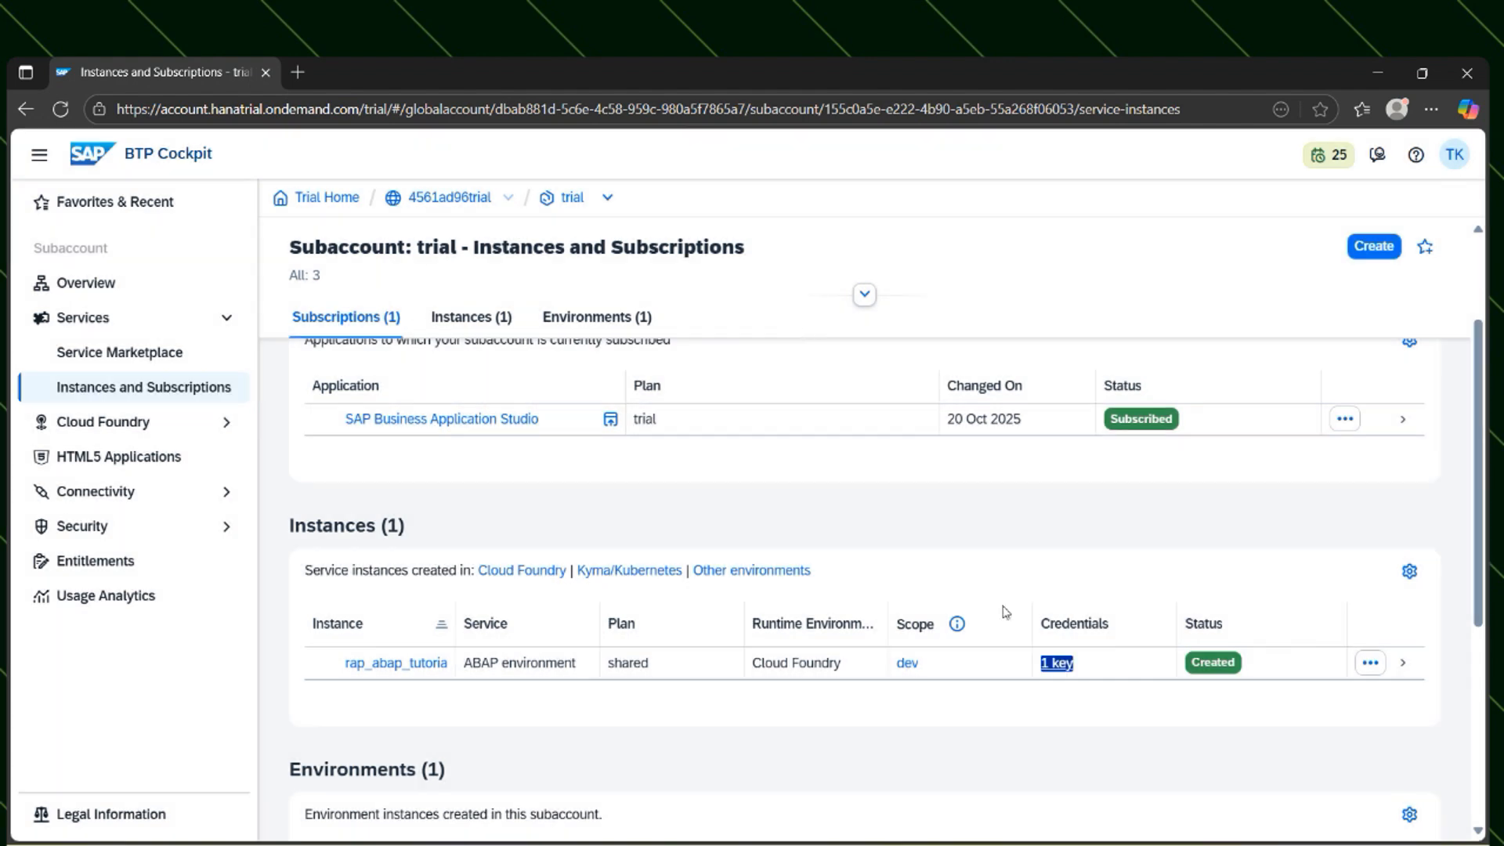
click(300, 72)
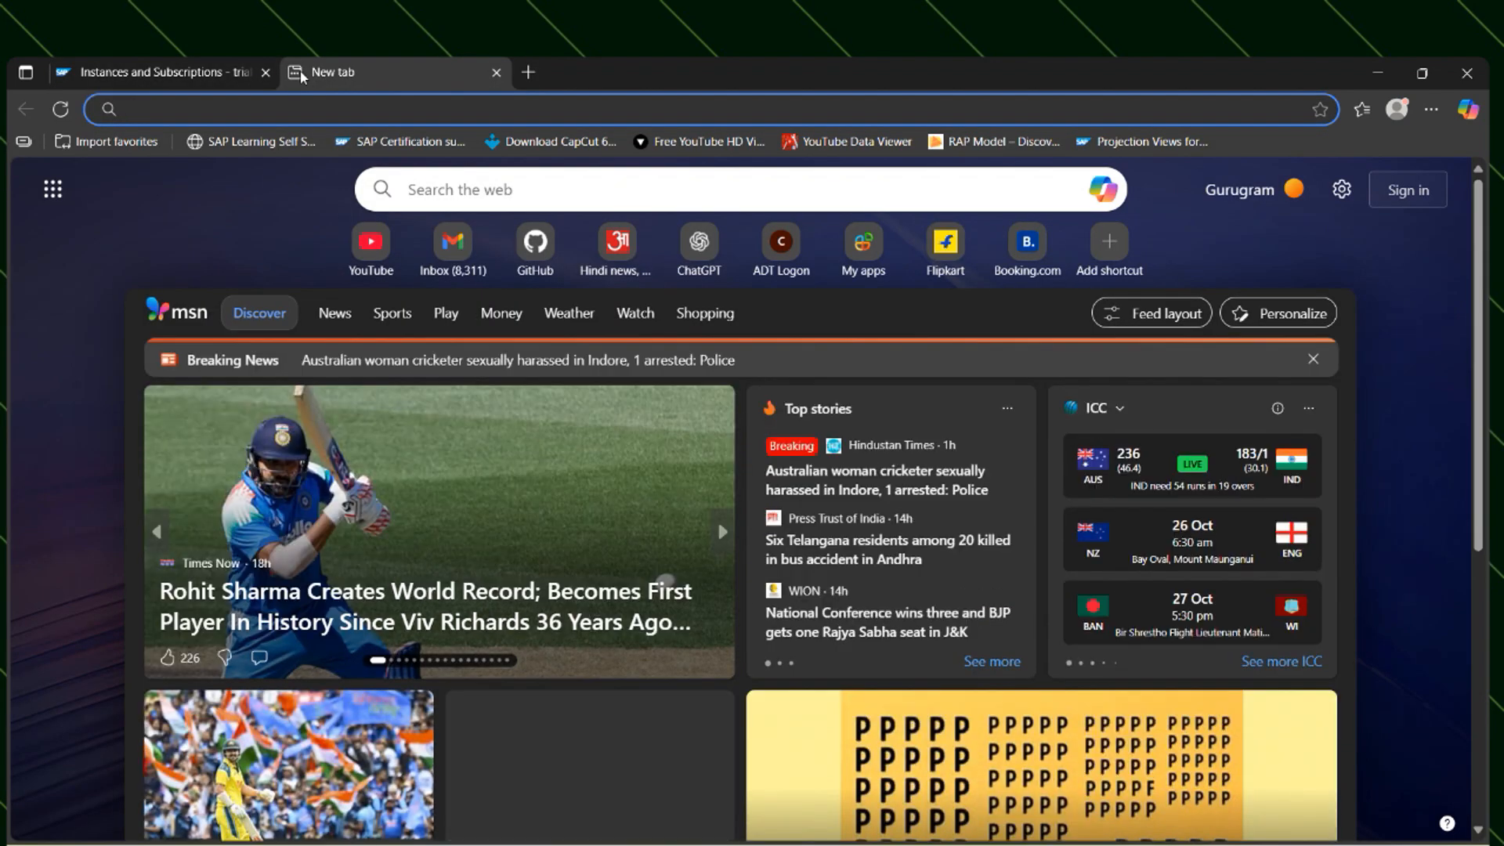
key(ctrl+v)
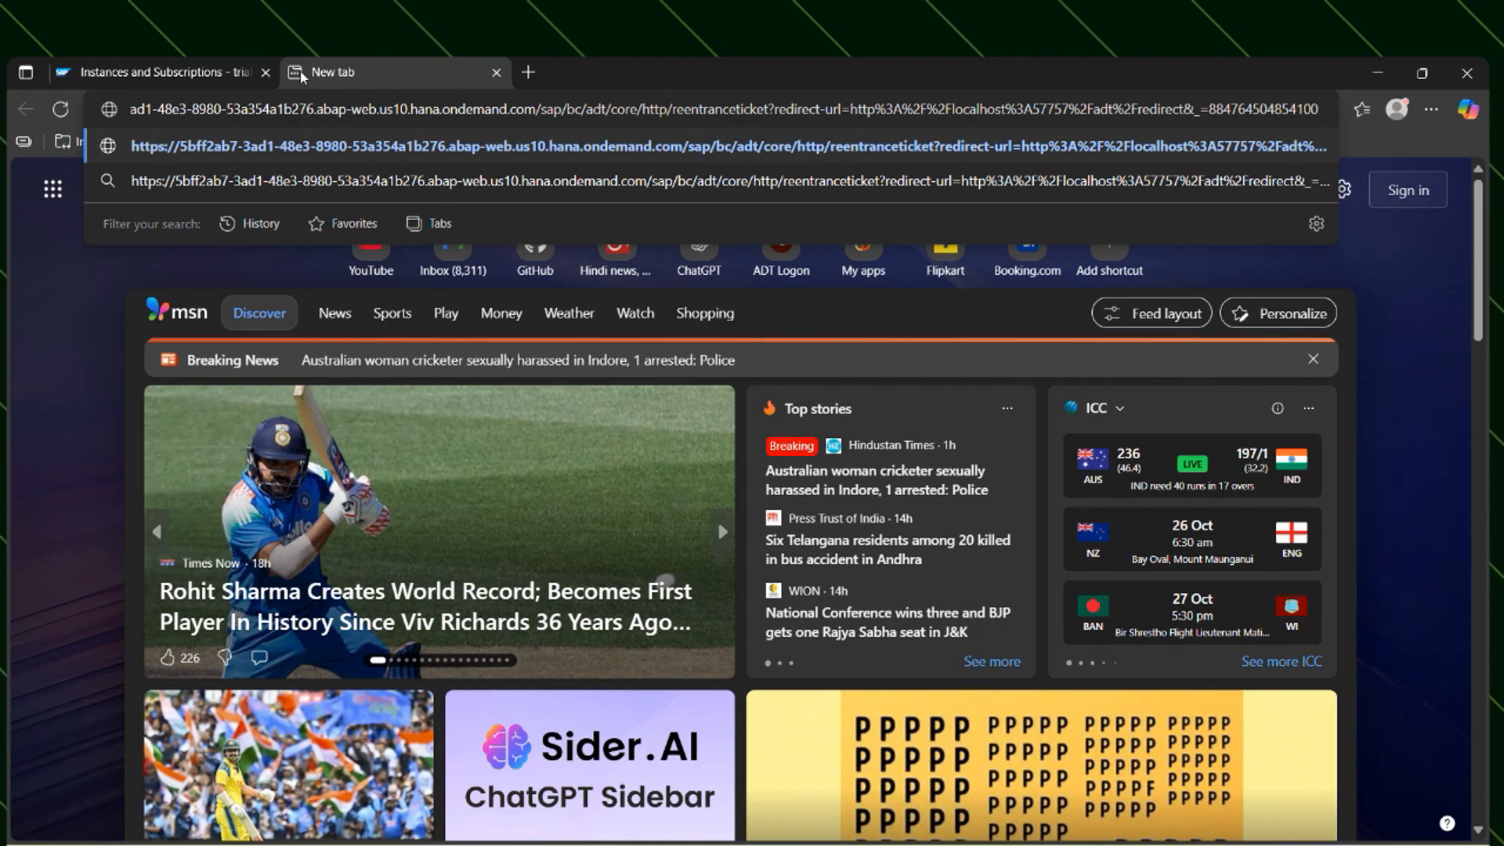
key(Return)
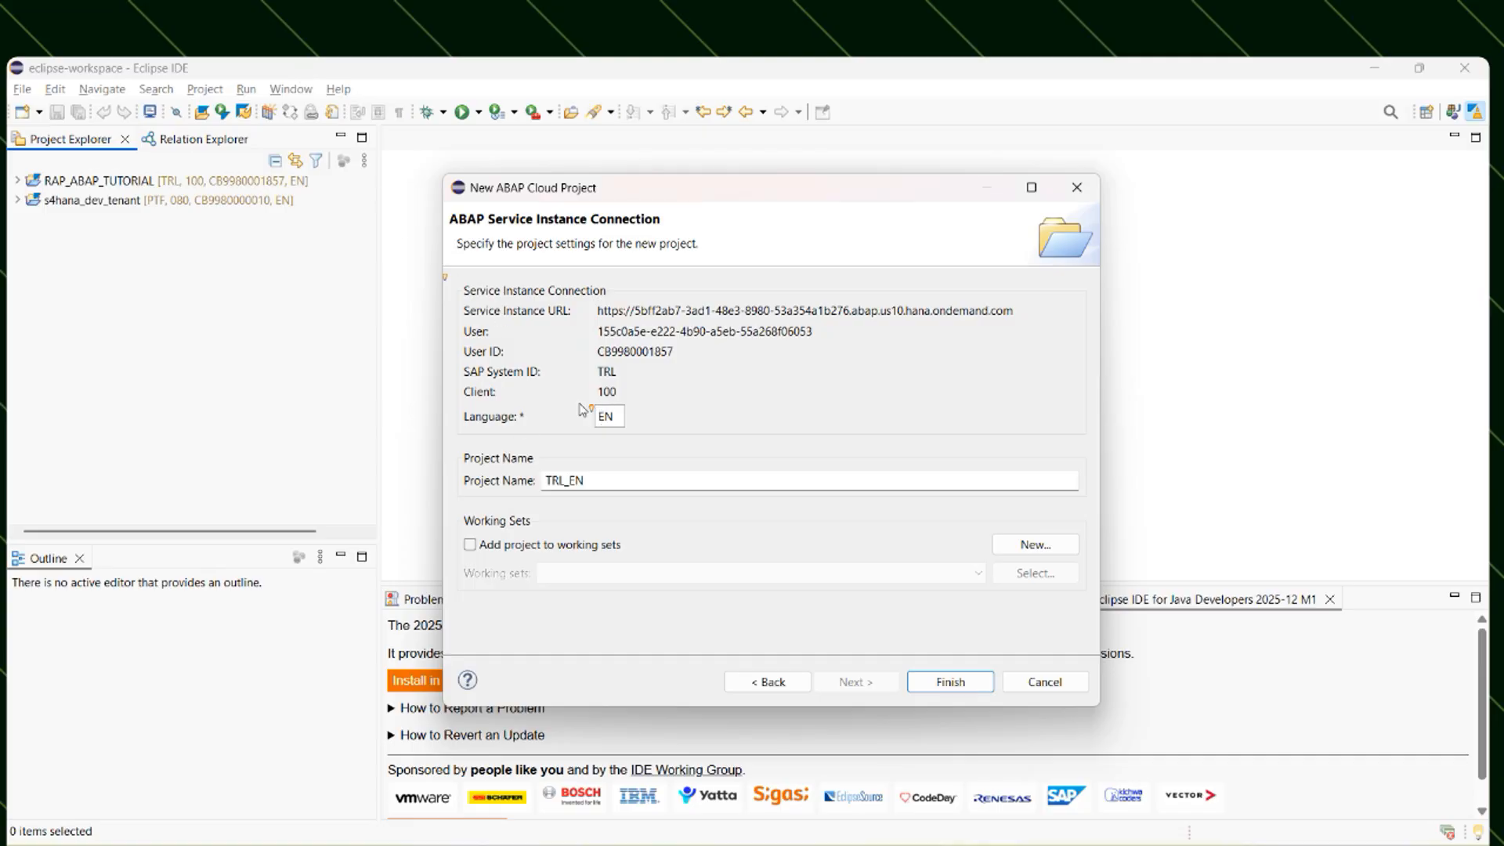
Step: Replace the default TRL_EN project name by typing '_TUtorial1' and finish the wizard
drag(602, 480, 514, 483)
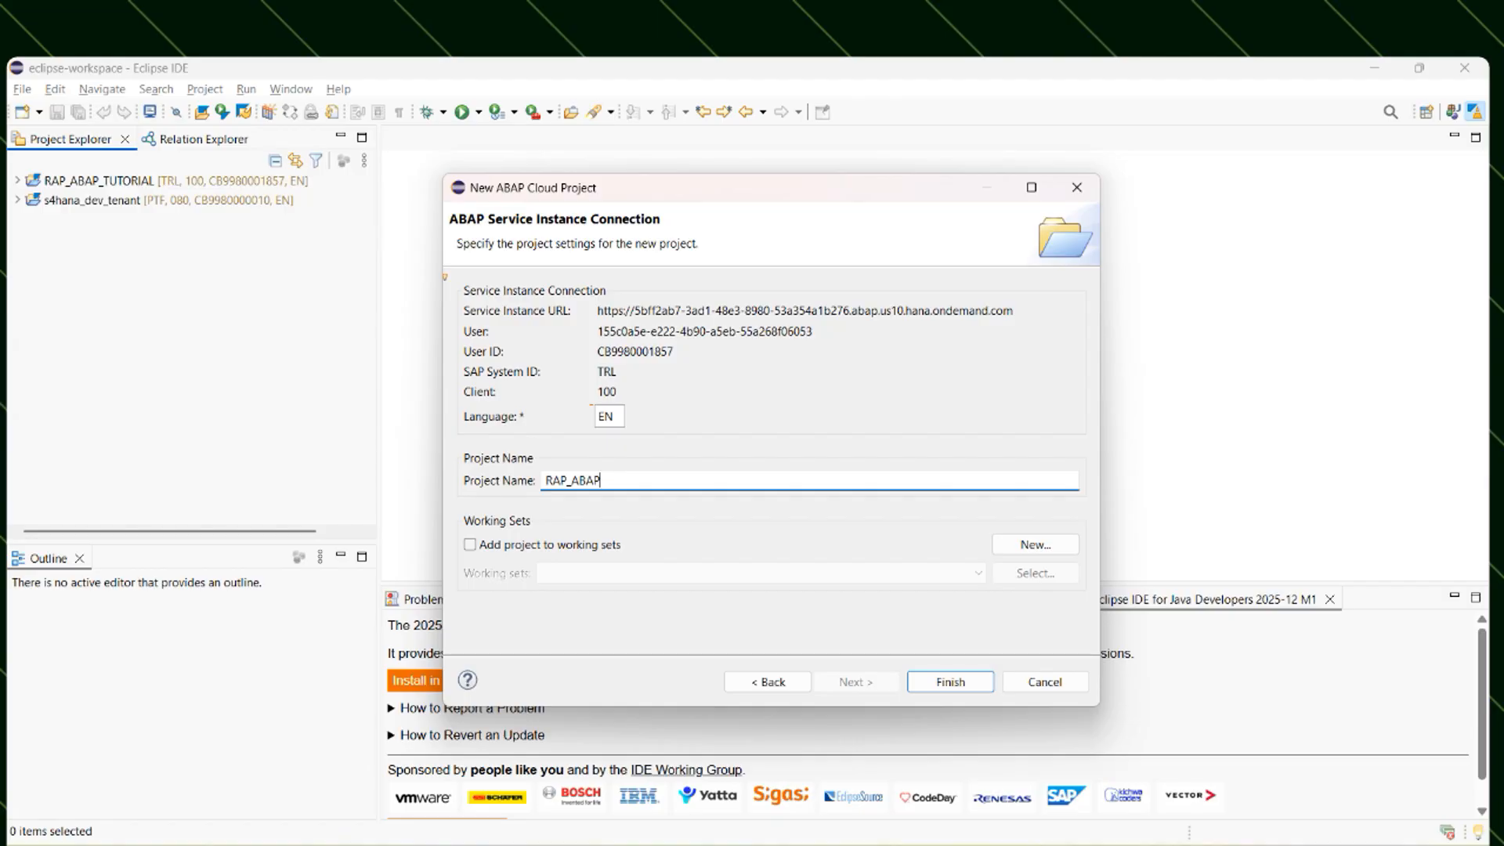
text(_ABAP_TUtorial1)
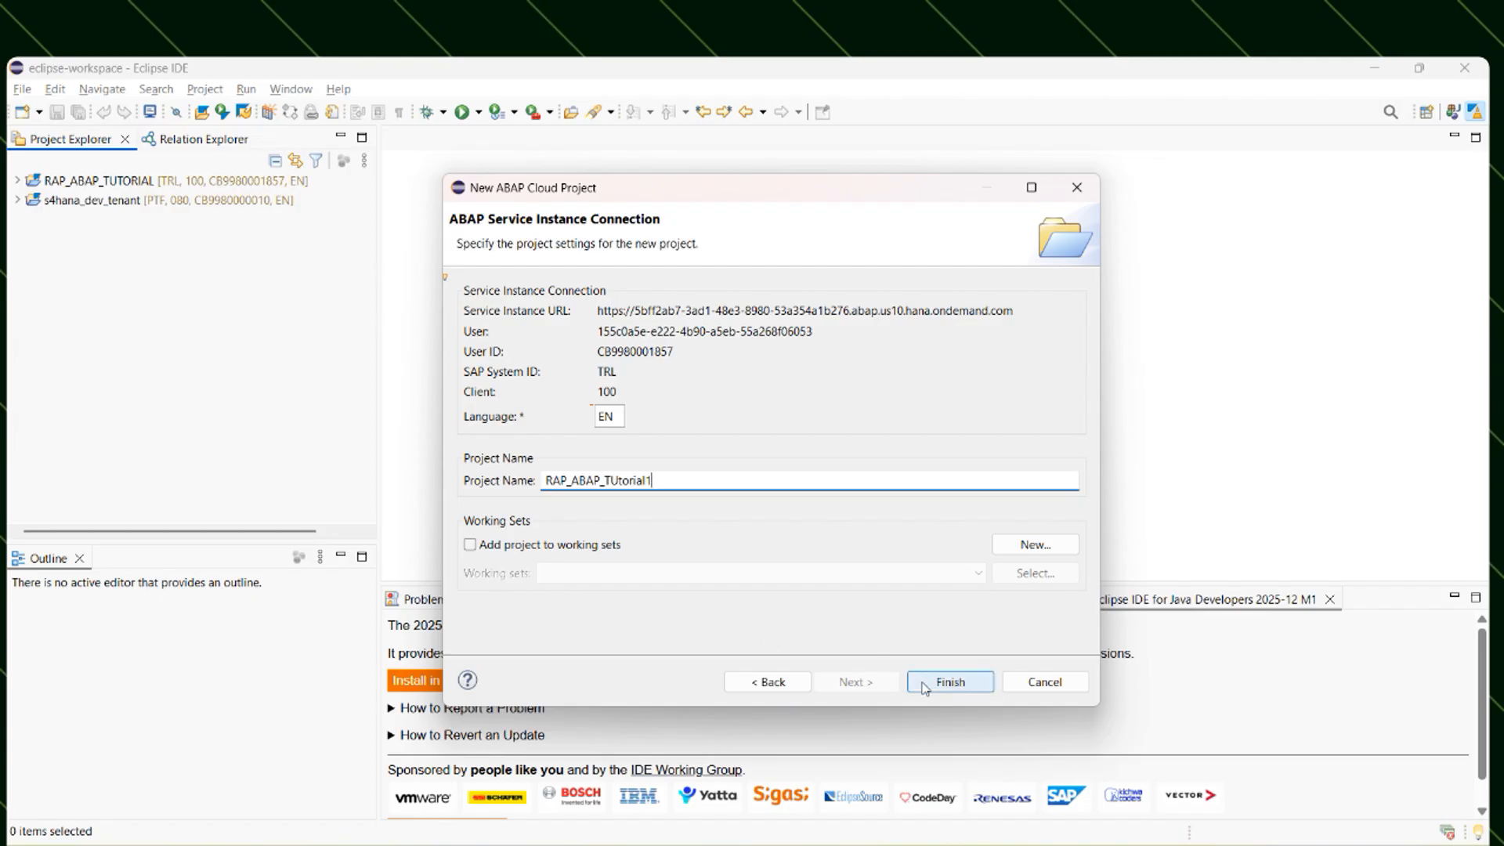
click(949, 681)
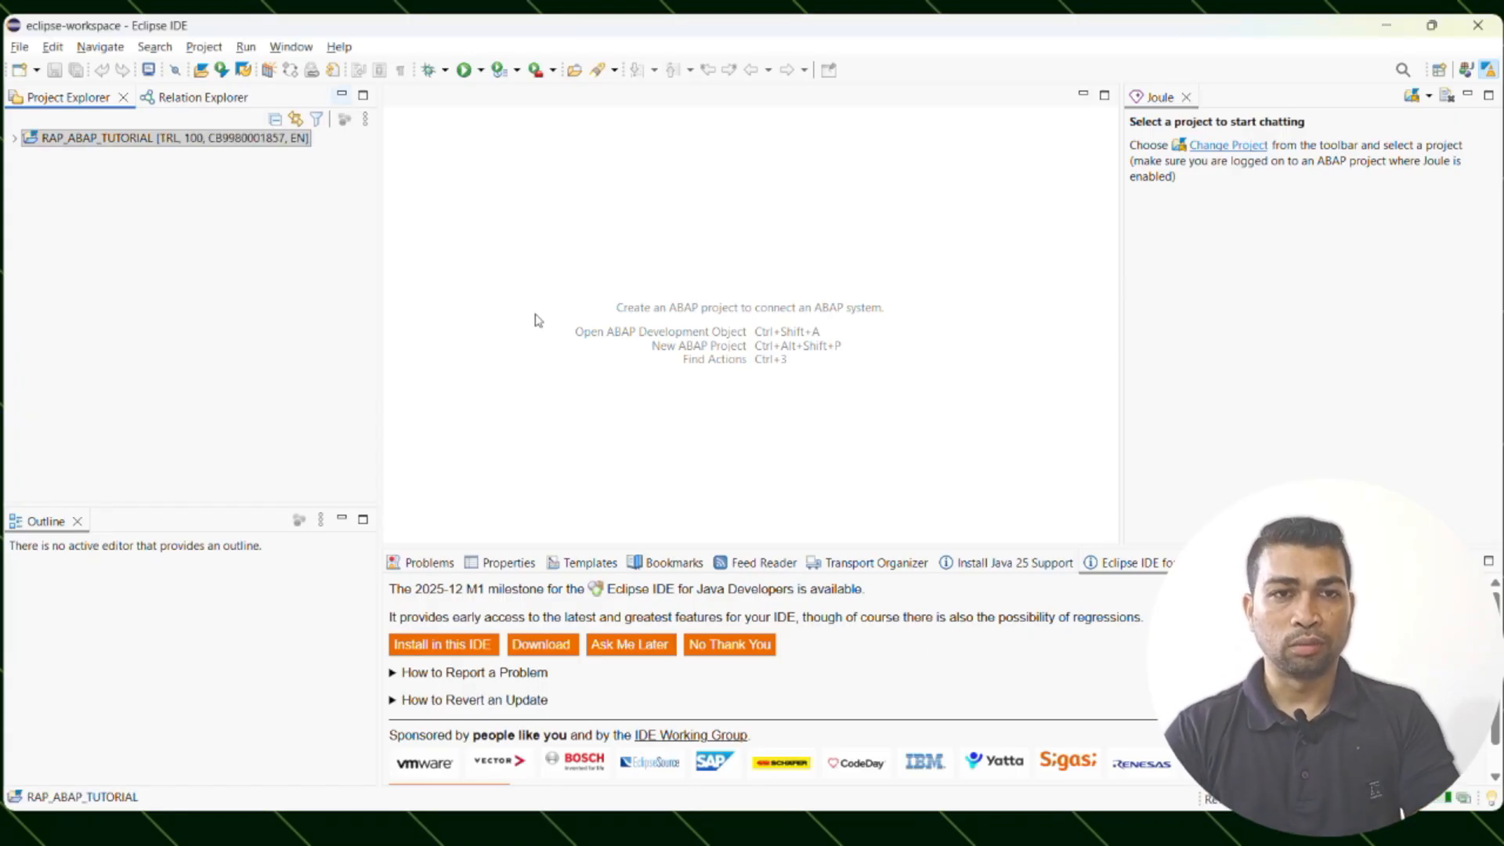
Step: Expand RAP_ABAP_TUTORIAL, then Favorite Packages, then ZLOCAL in the Project Explorer
click(14, 138)
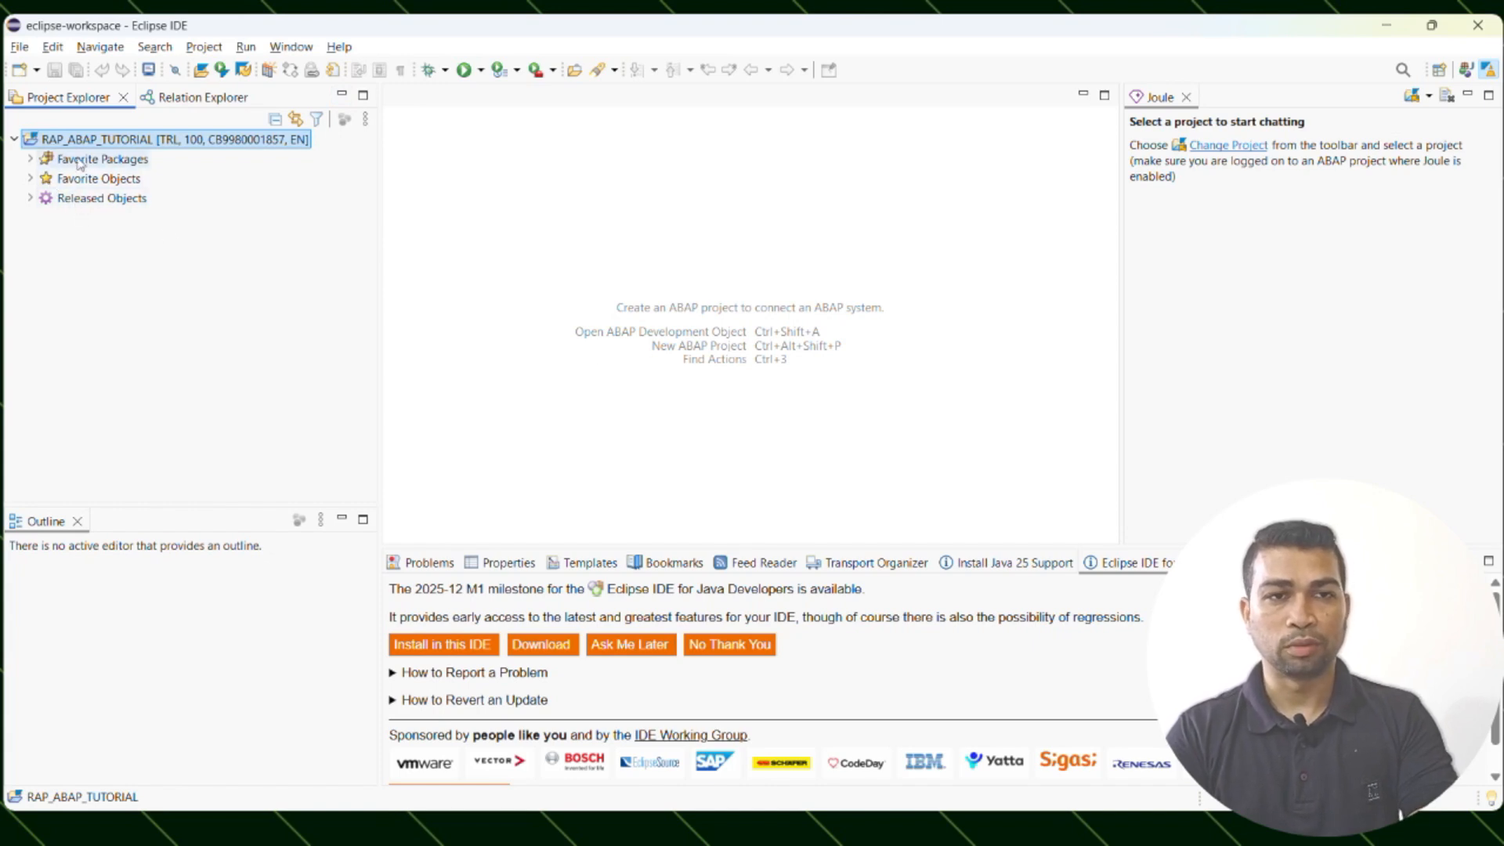
click(31, 159)
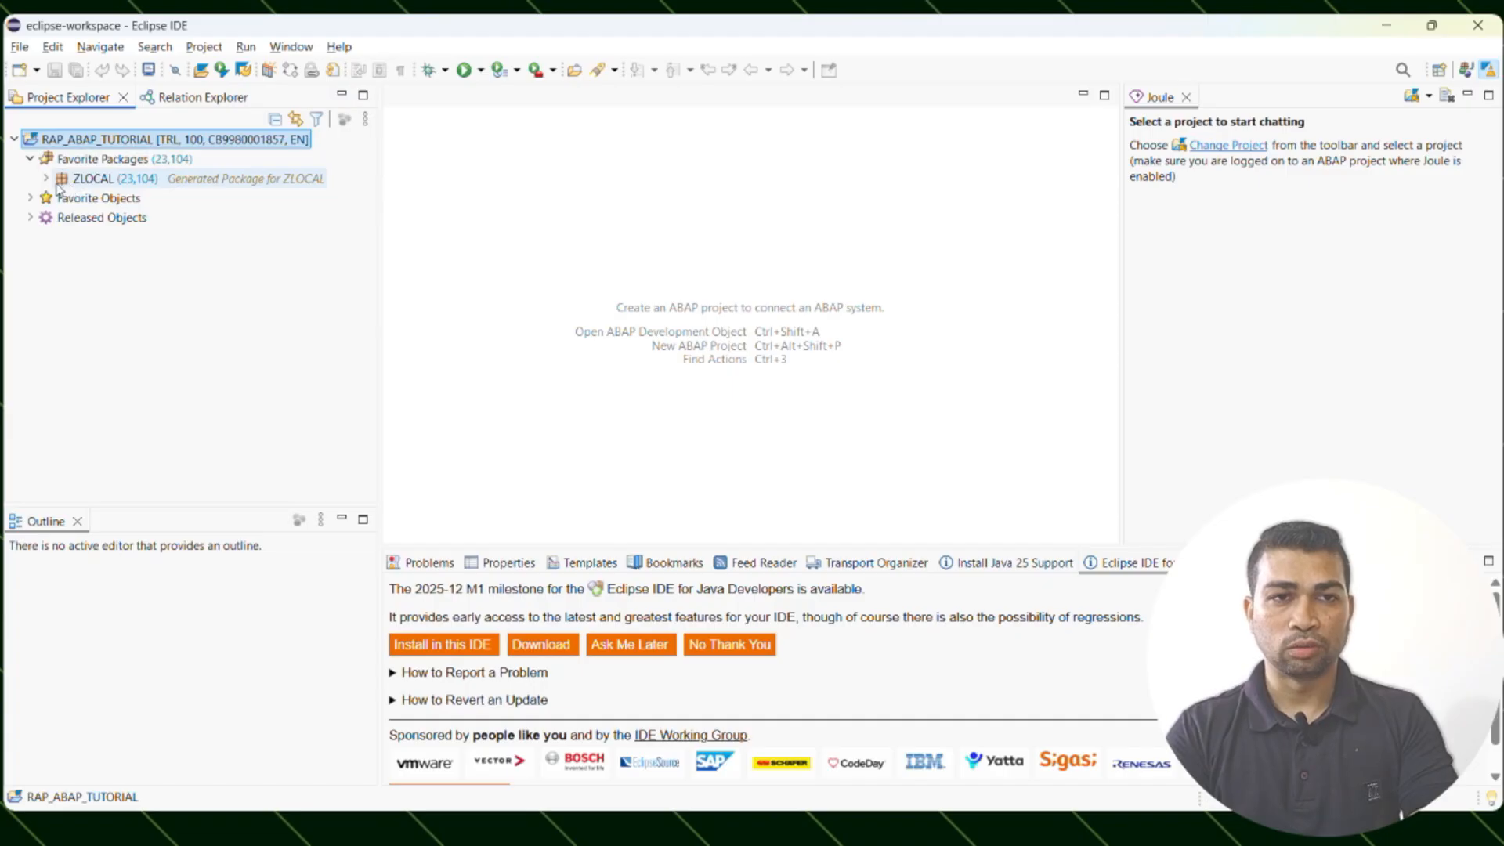
click(47, 180)
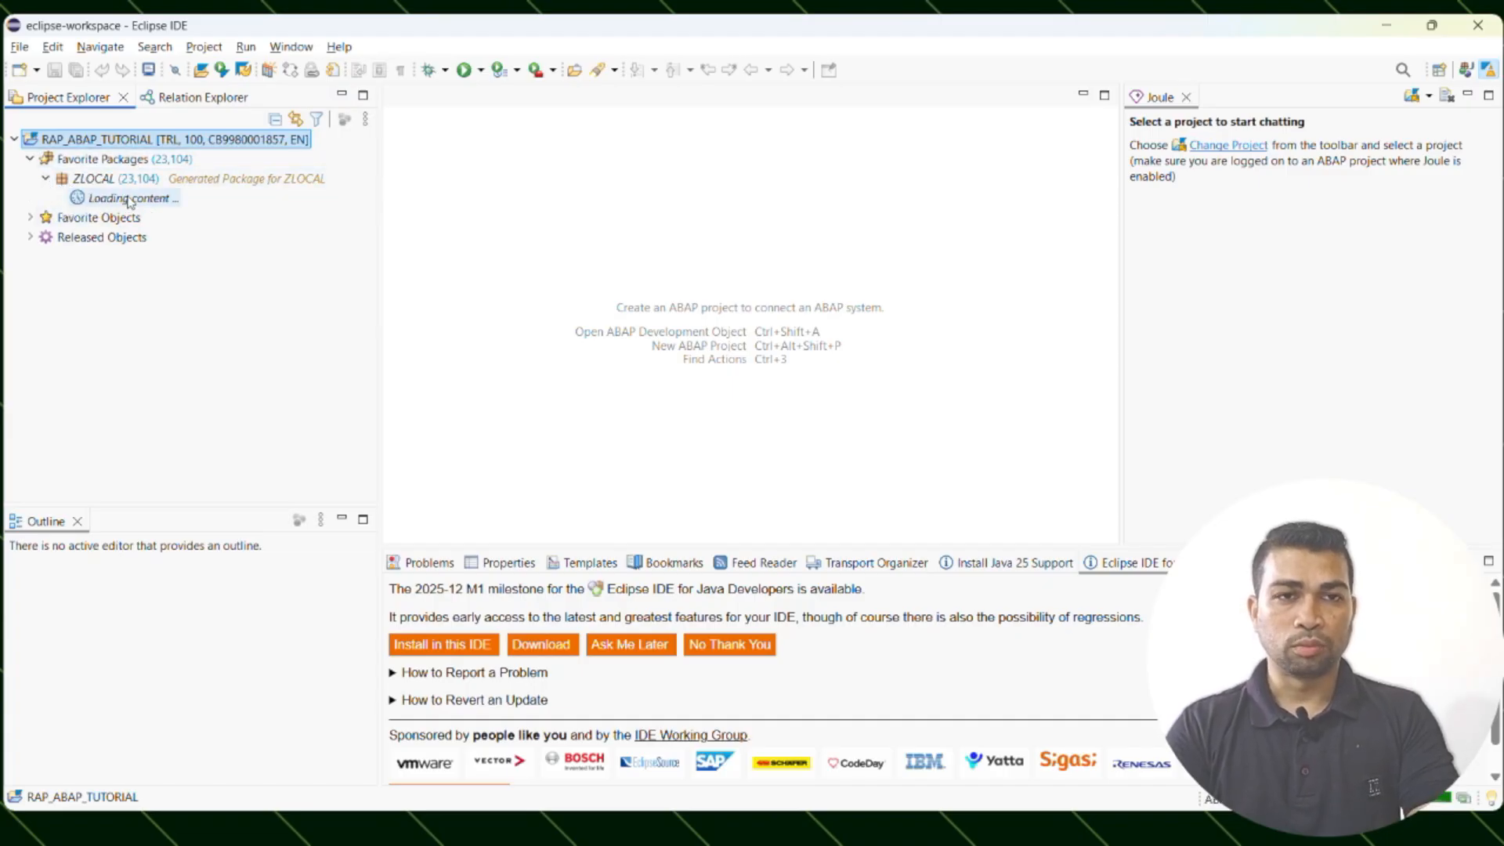